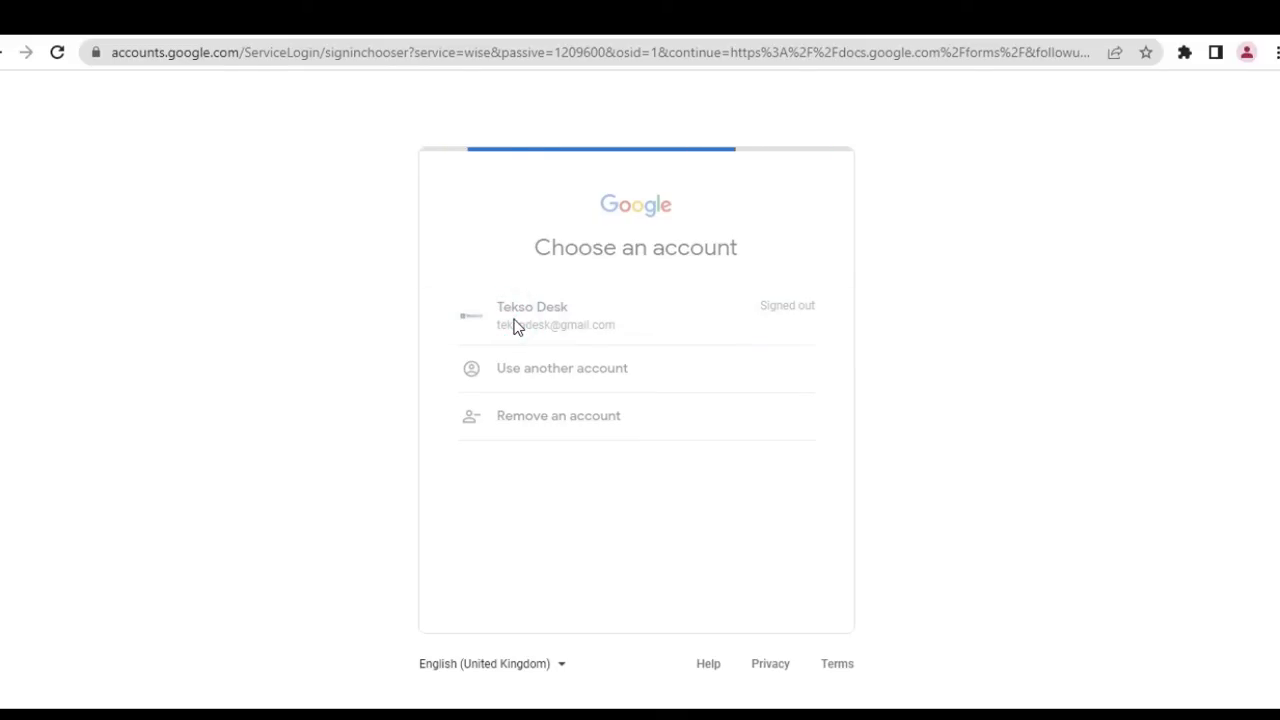
Sign in to the Google account by entering and submitting the account password
left_click(541, 362)
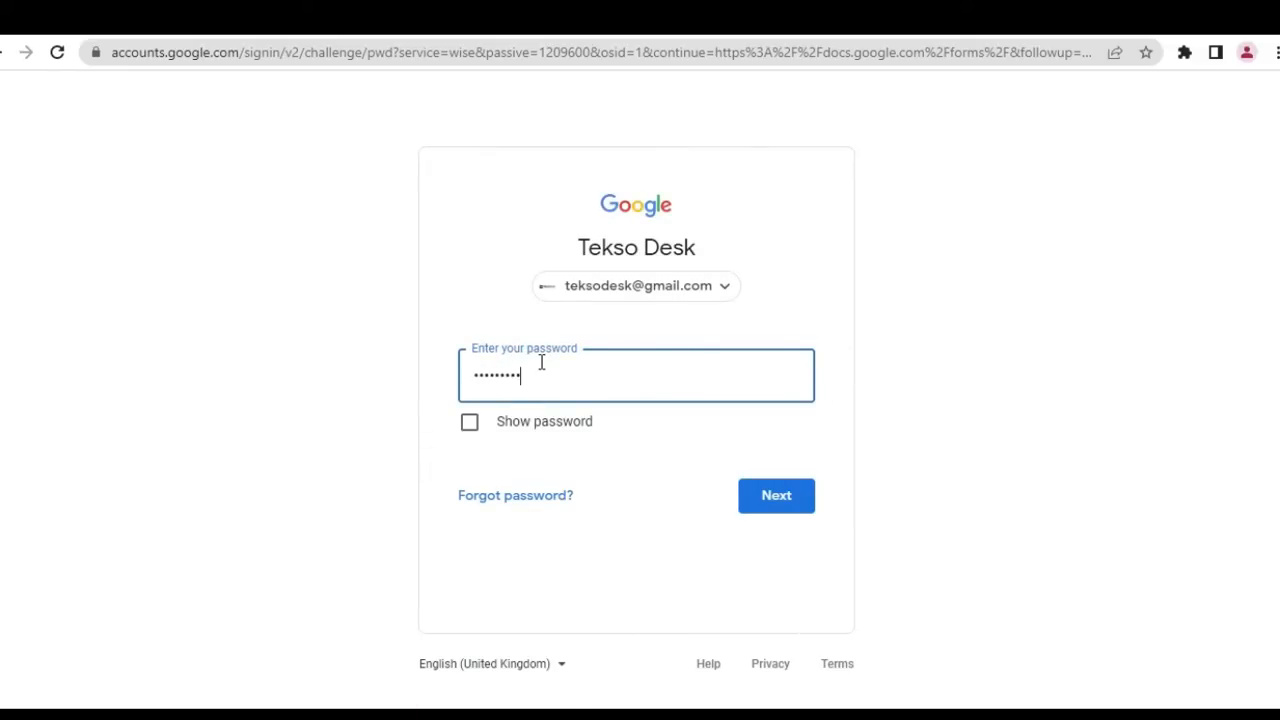
key("Return")
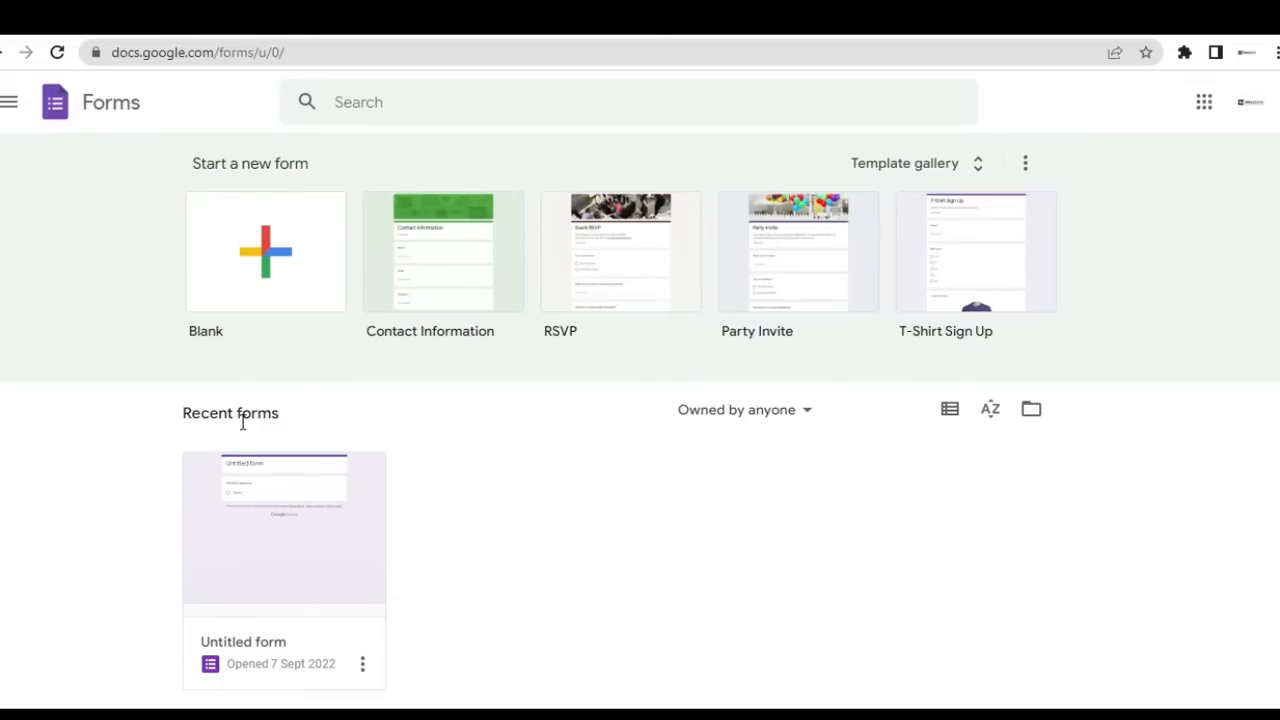
Create a new blank form and dismiss the tip about reusing questions
scroll(288, 450, "down", 1)
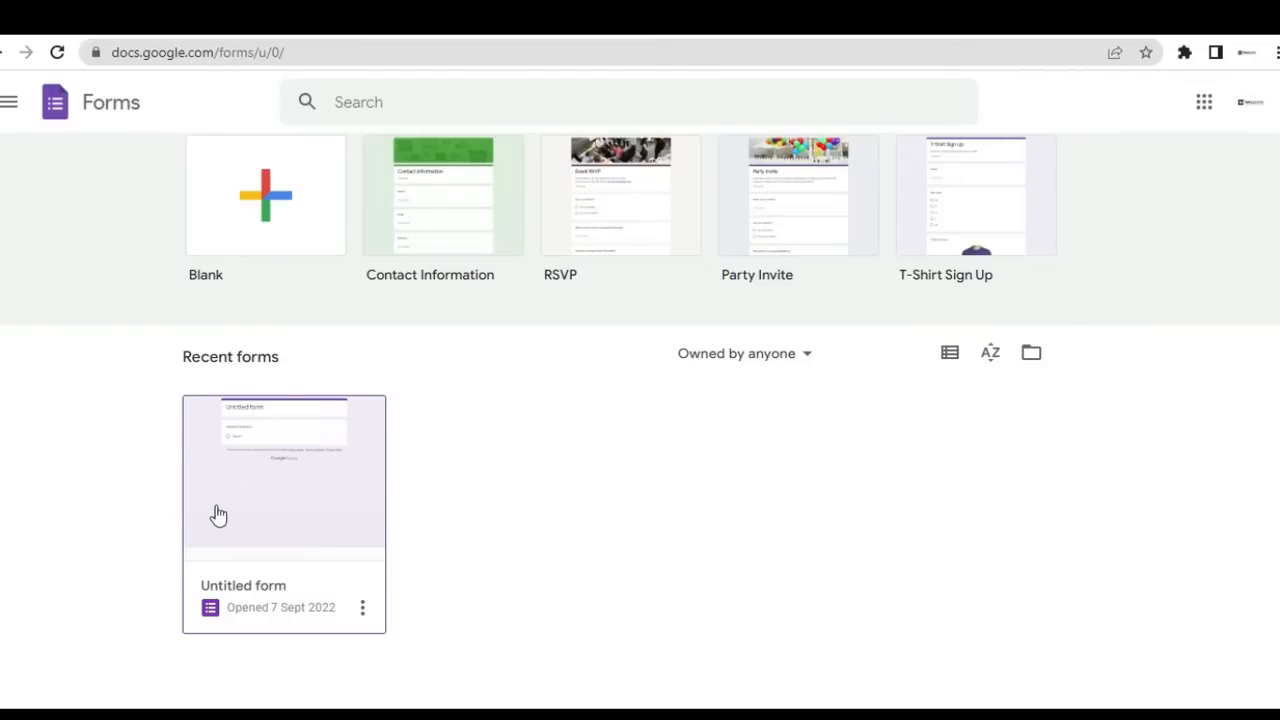
scroll(220, 510, "up", 1)
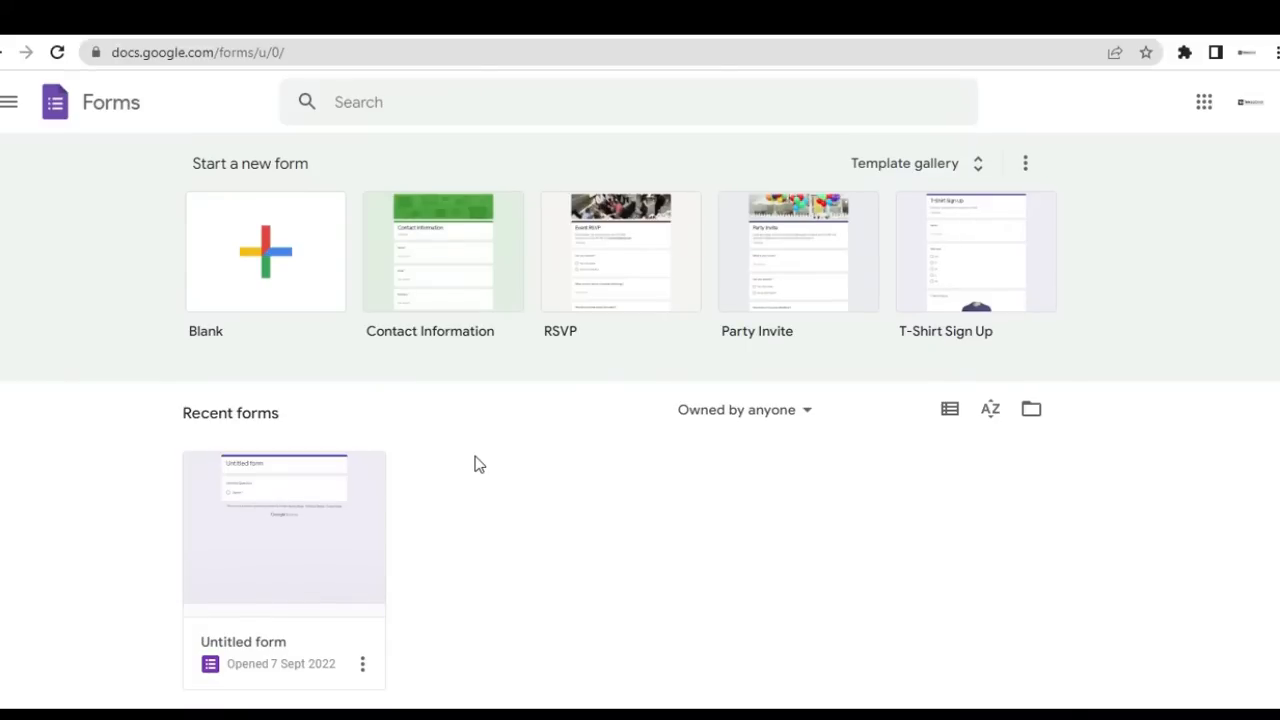
left_click(265, 277)
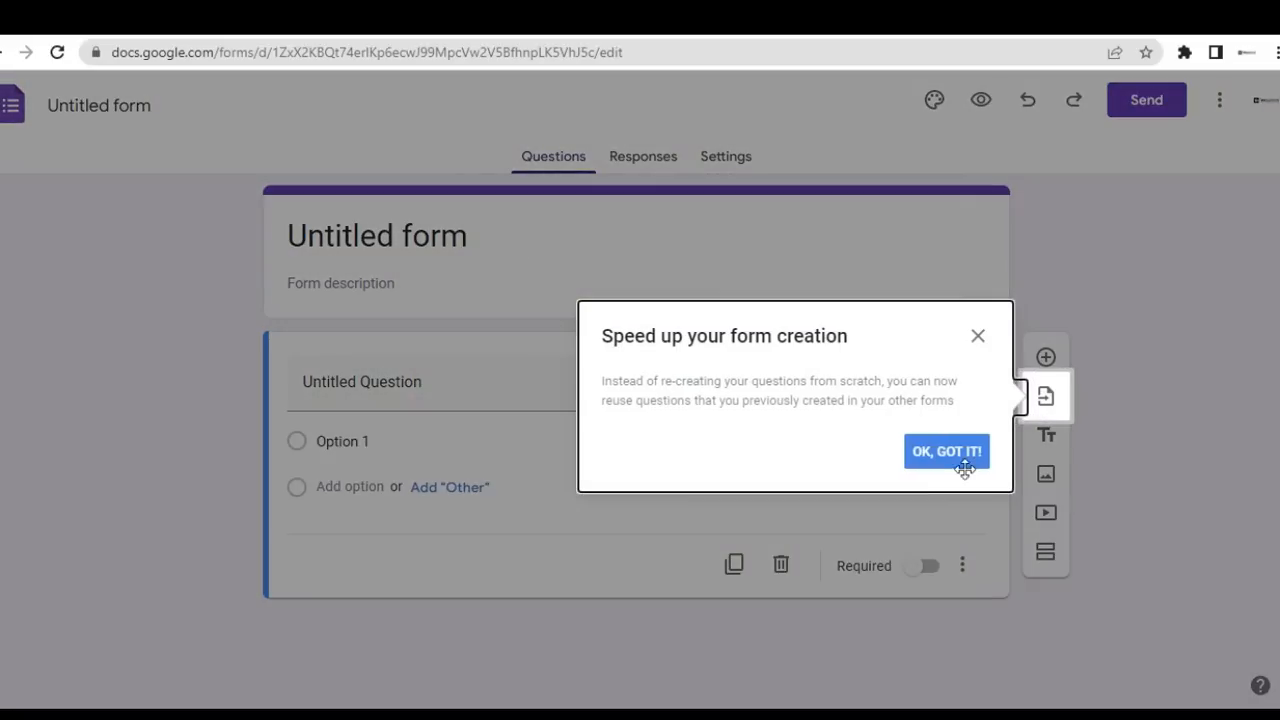
left_click(961, 463)
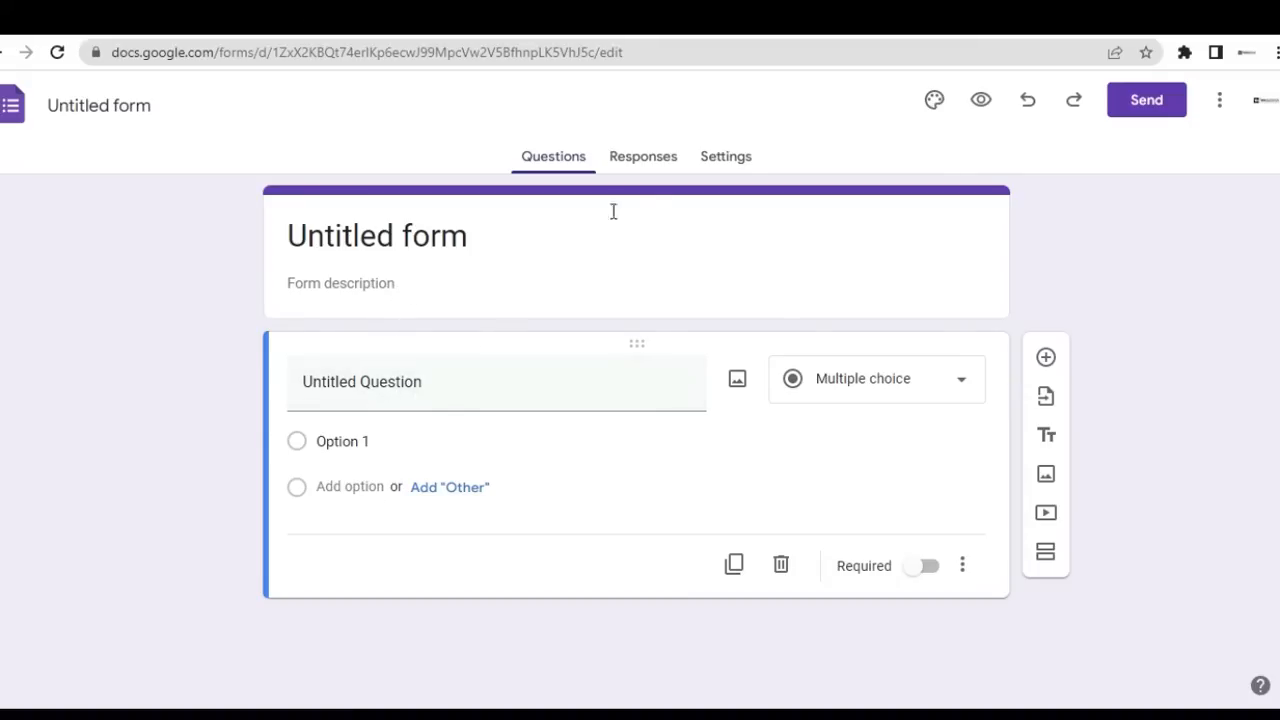
Look through the new form's Responses and Settings pages and return to its questions
left_click(645, 164)
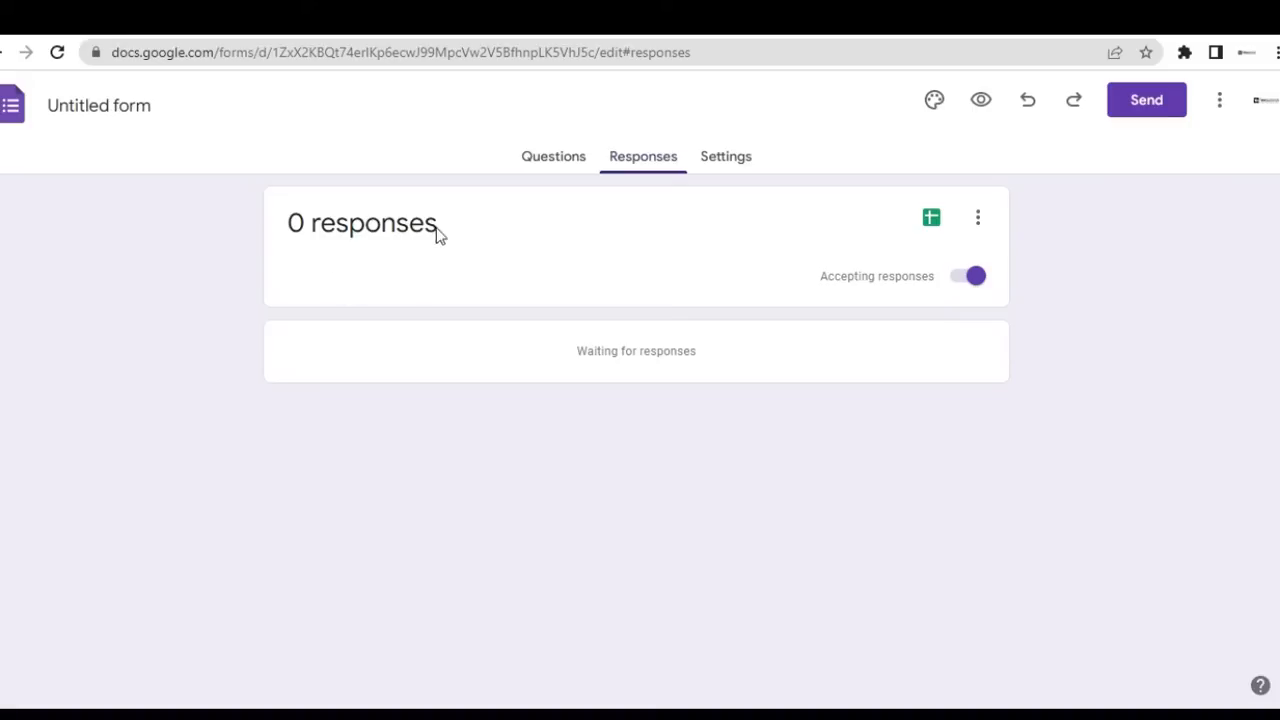
left_click(722, 164)
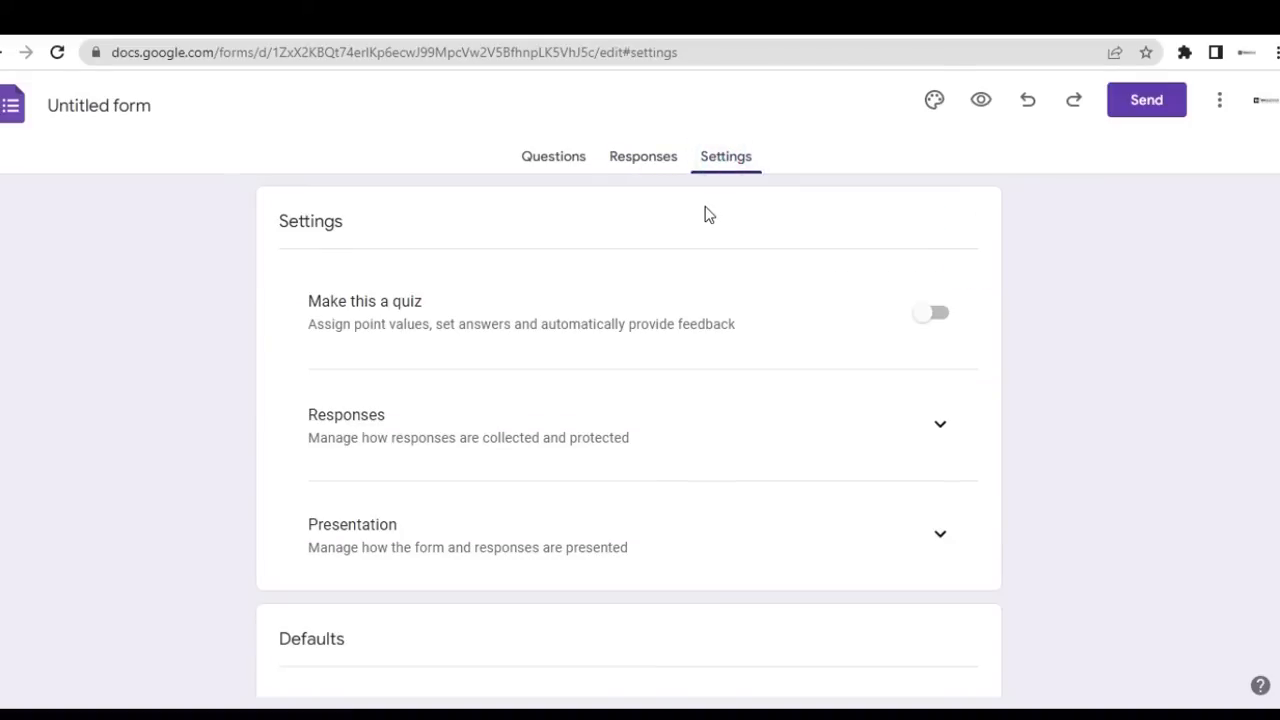
scroll(564, 337, "down", 1)
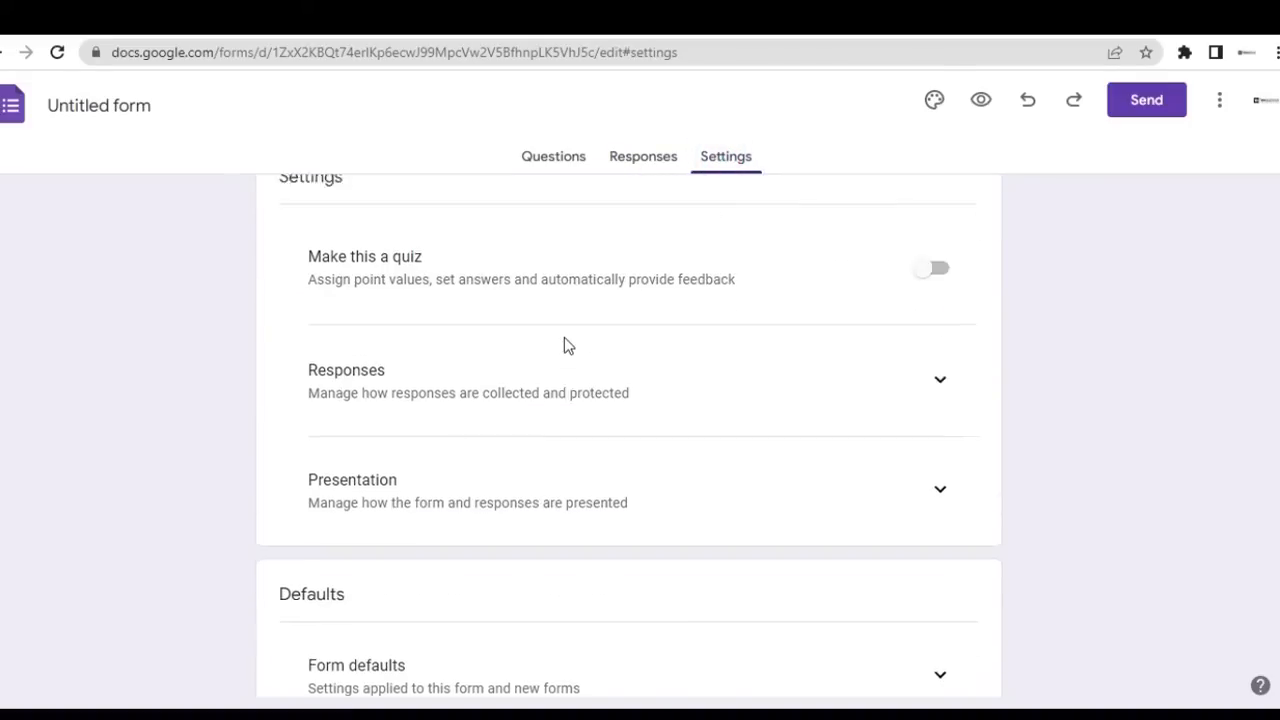
scroll(564, 337, "down", 2)
scroll(564, 395, "up", 3)
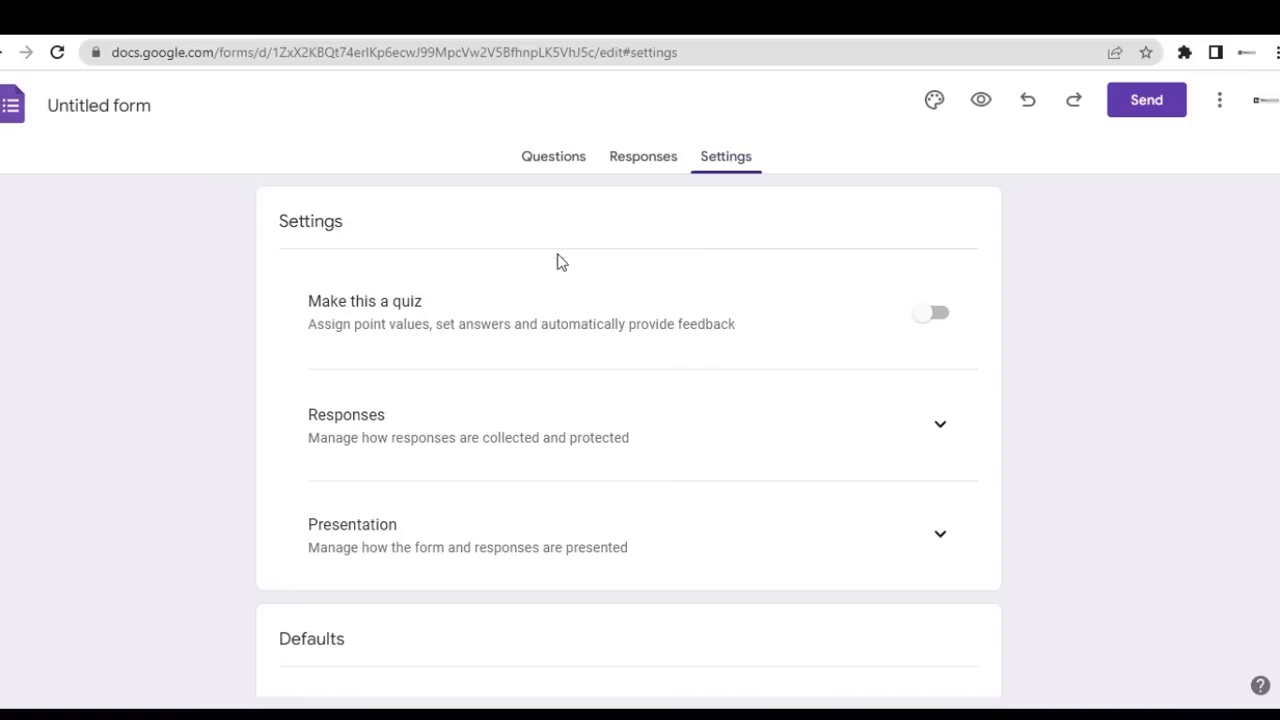
left_click(543, 162)
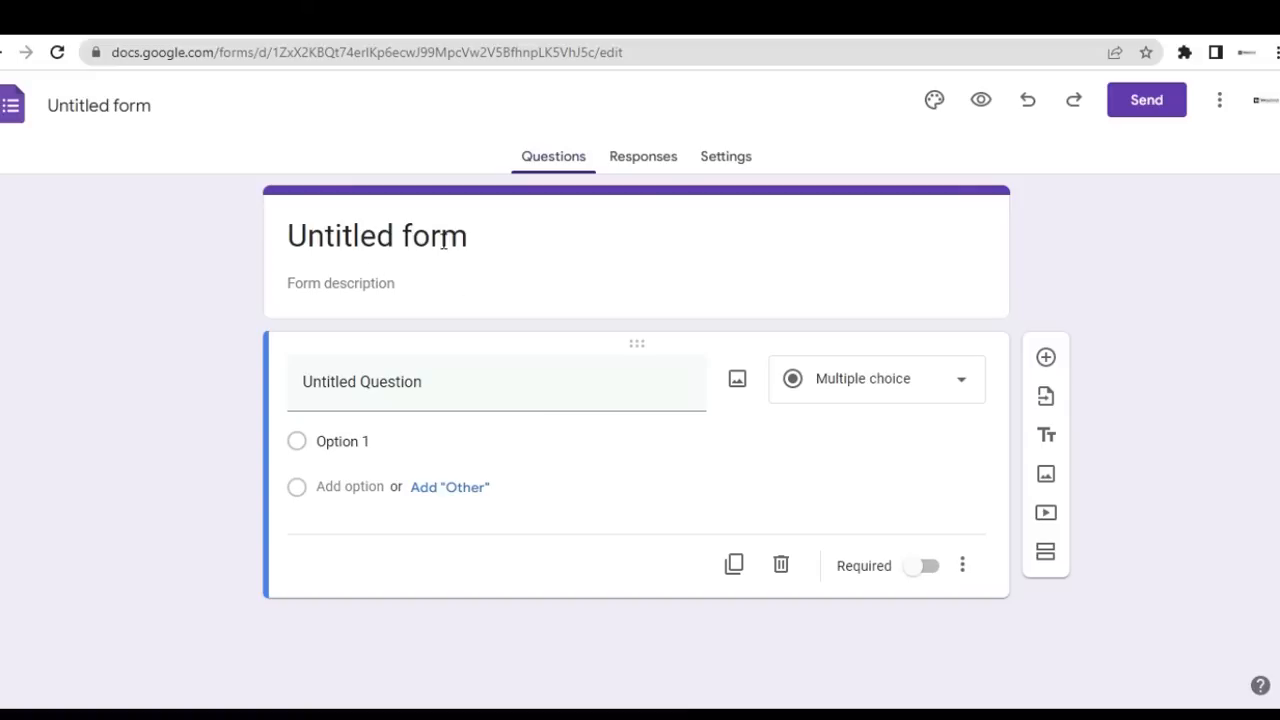
Title the form "Billo Services Product Review" and give it the description "Billow services"
left_click(478, 241)
left_click_drag(478, 241, 286, 257)
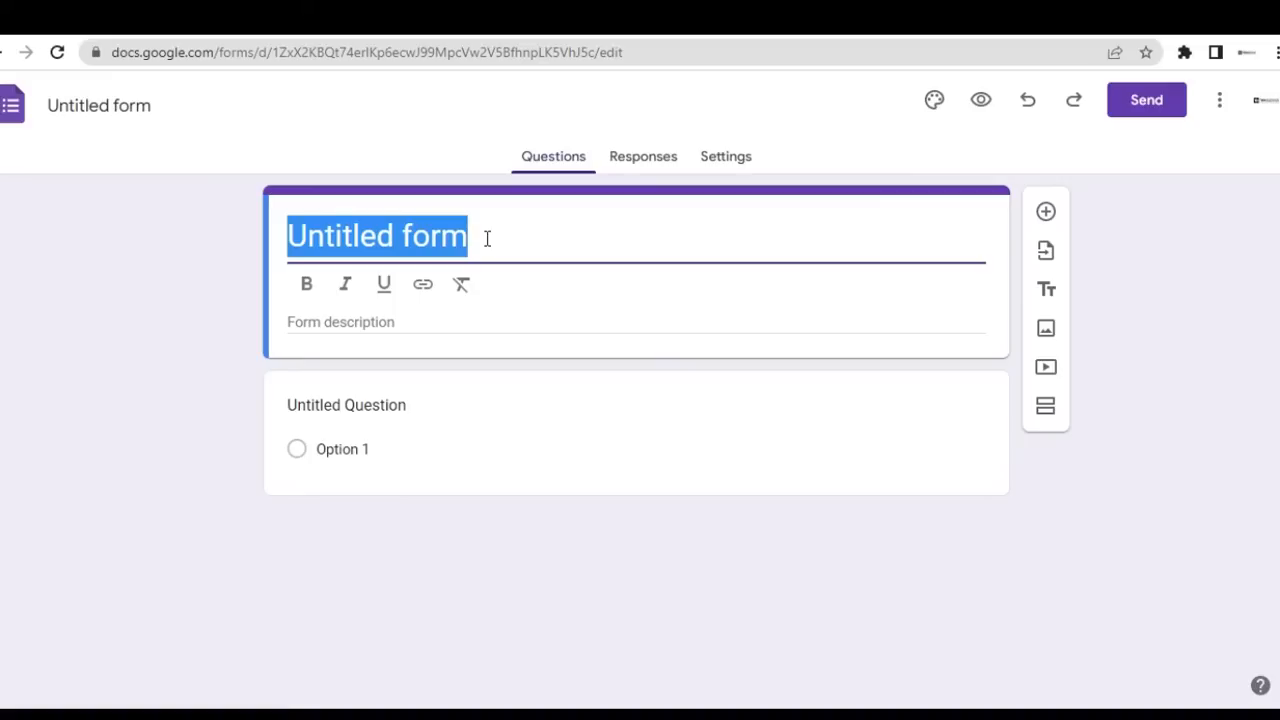
type("b")
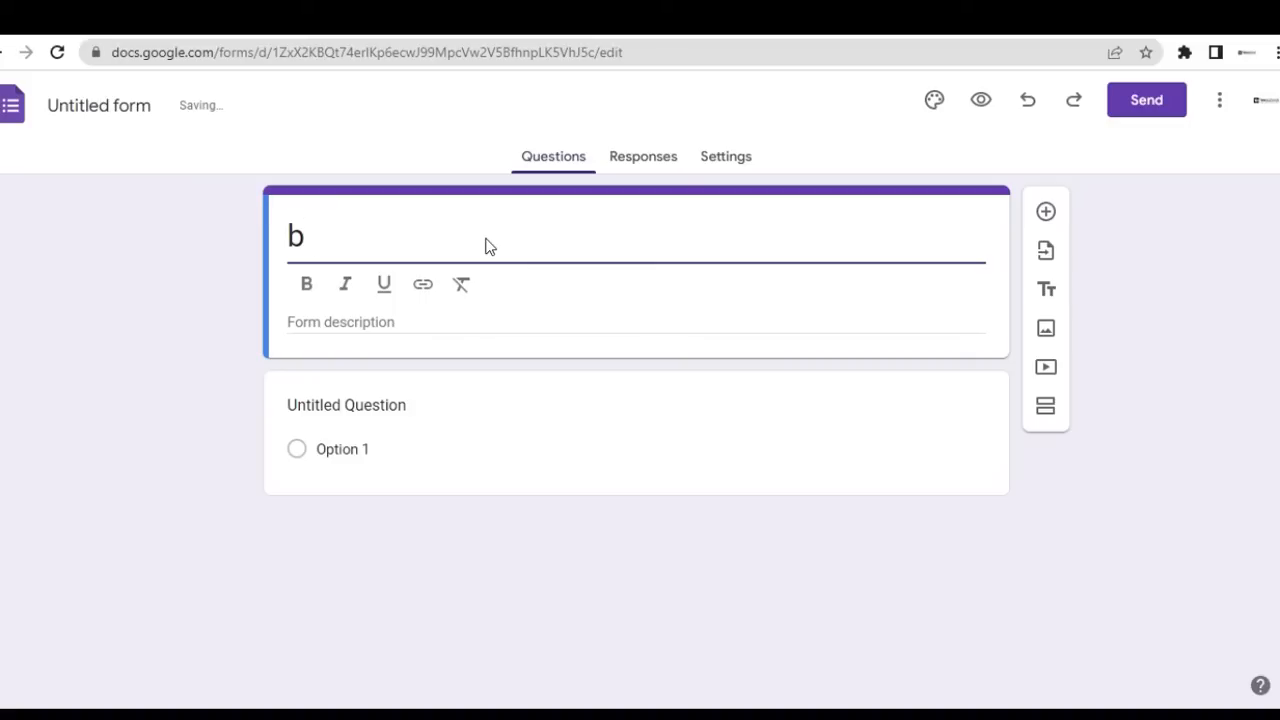
type("illo ")
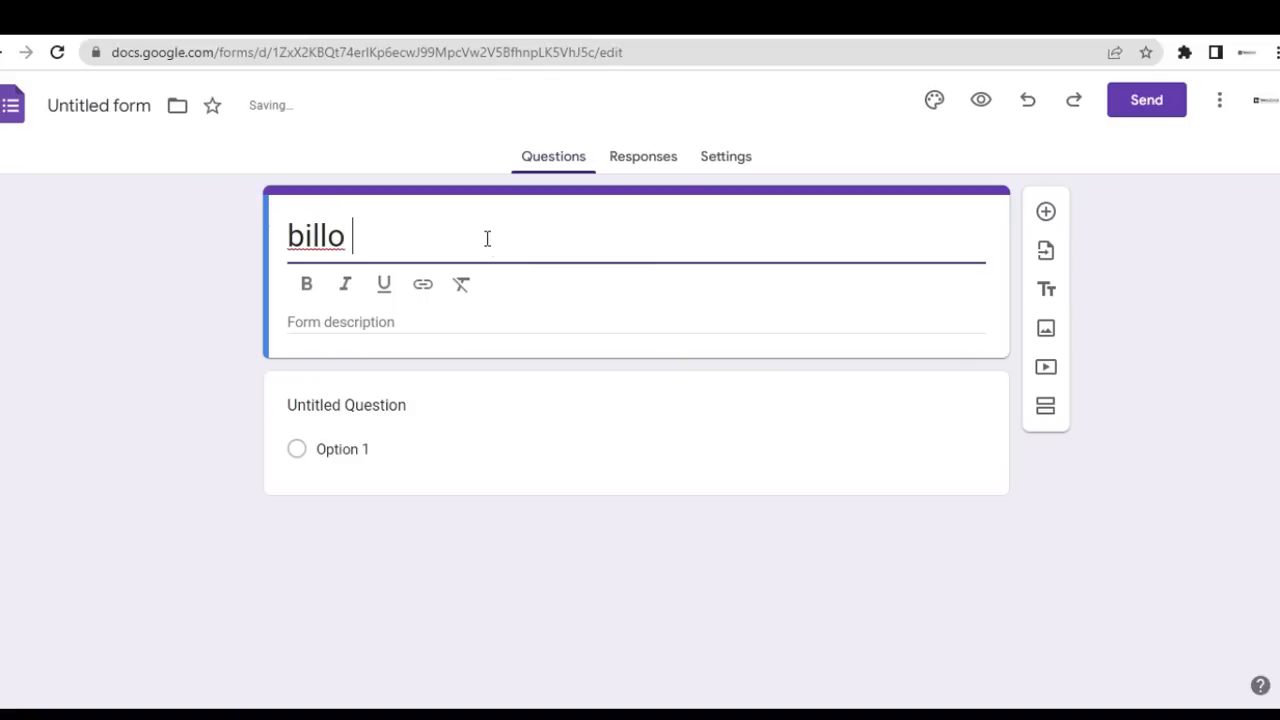
type("Services")
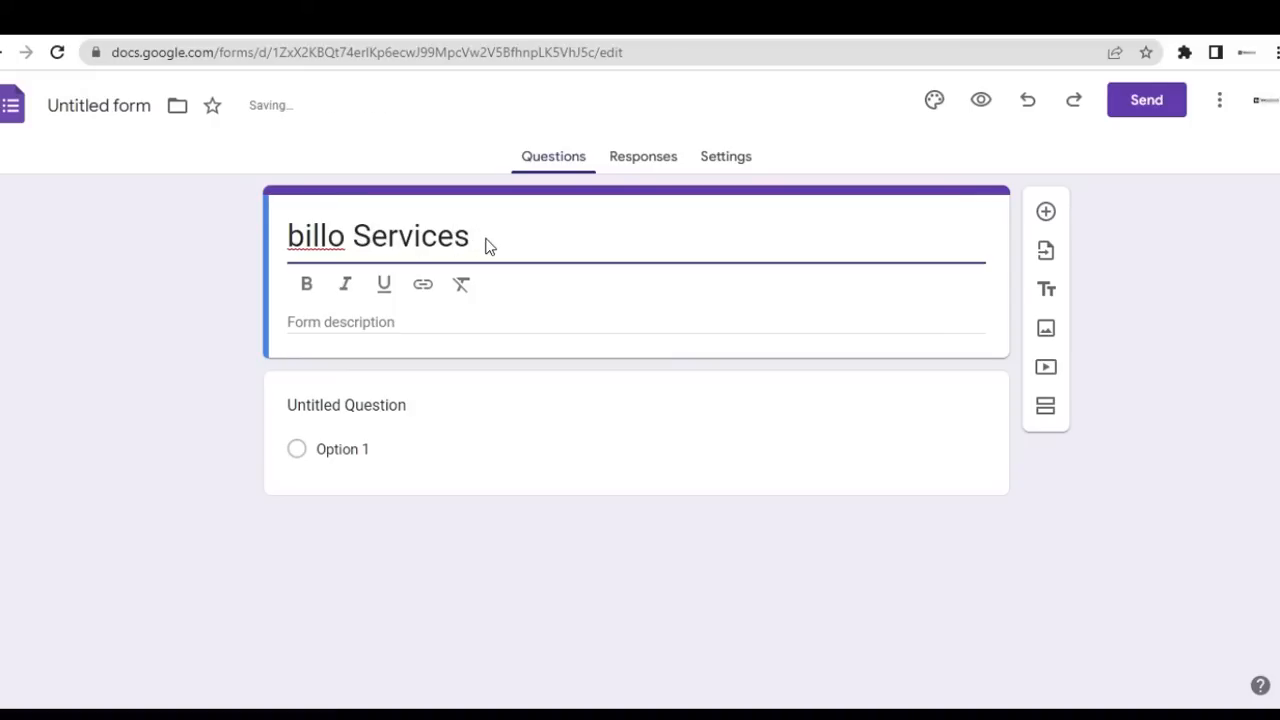
type(" Product ")
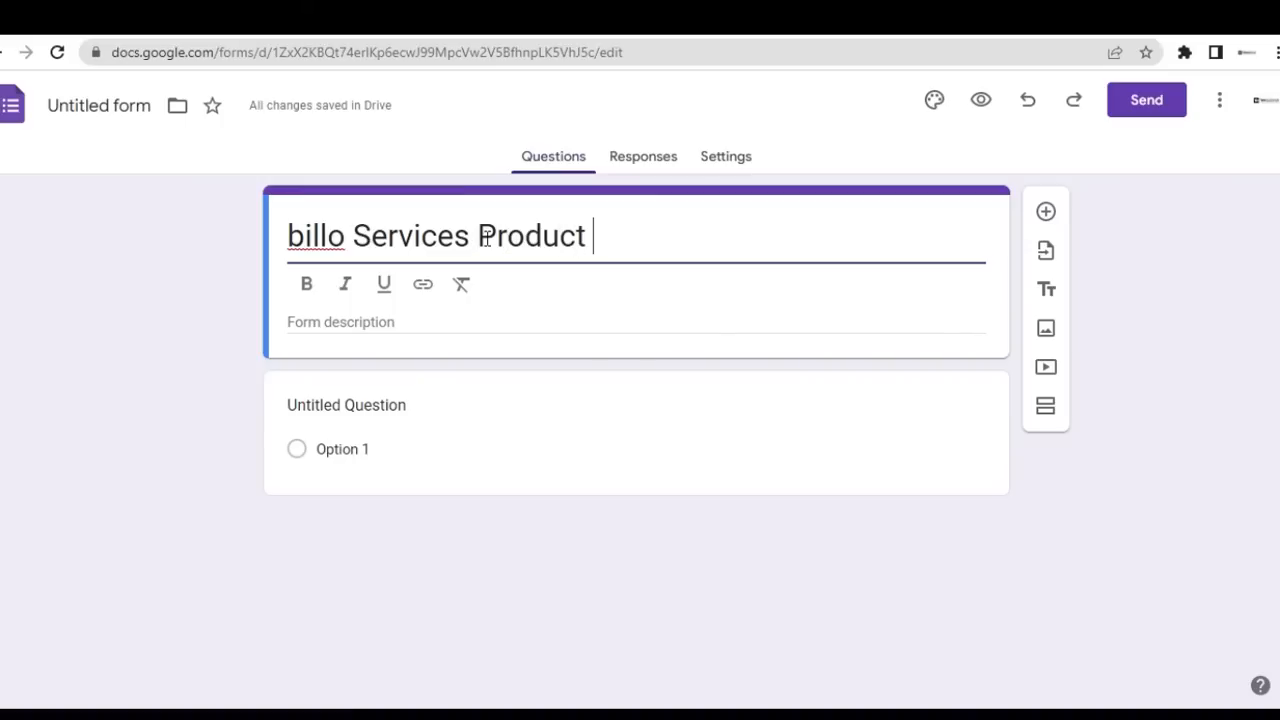
type("Review")
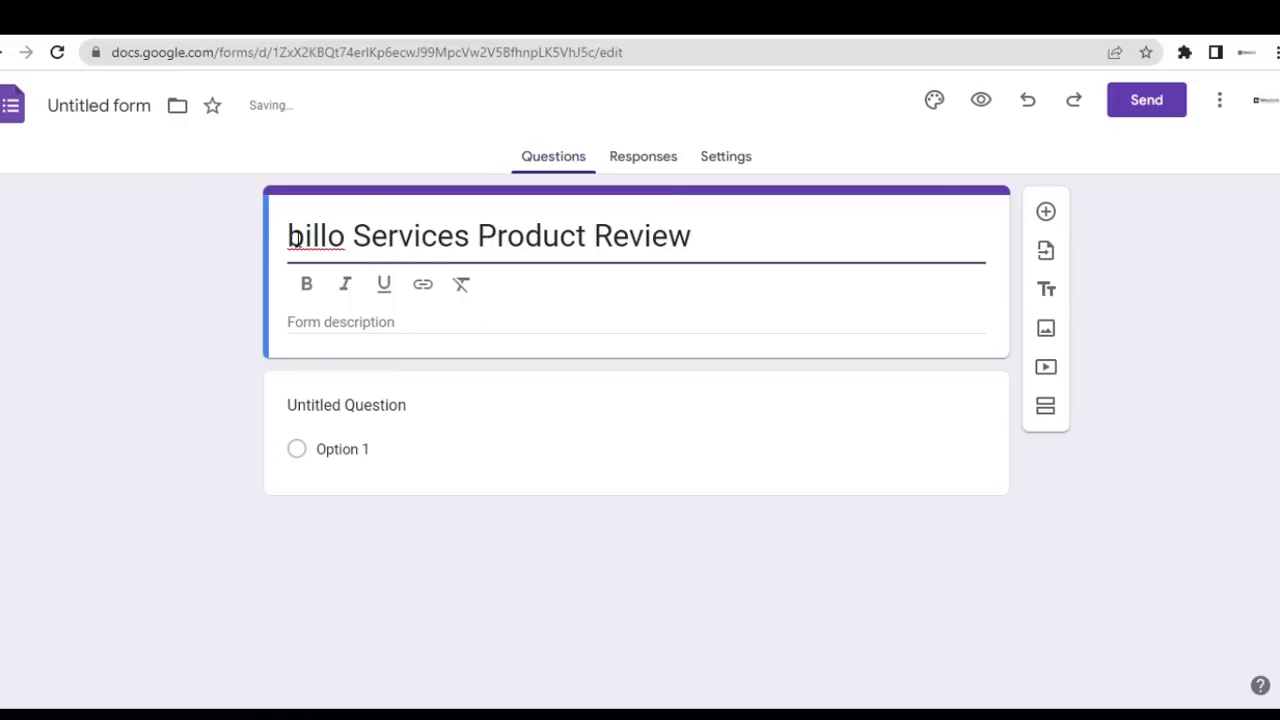
left_click_drag(303, 236, 289, 236)
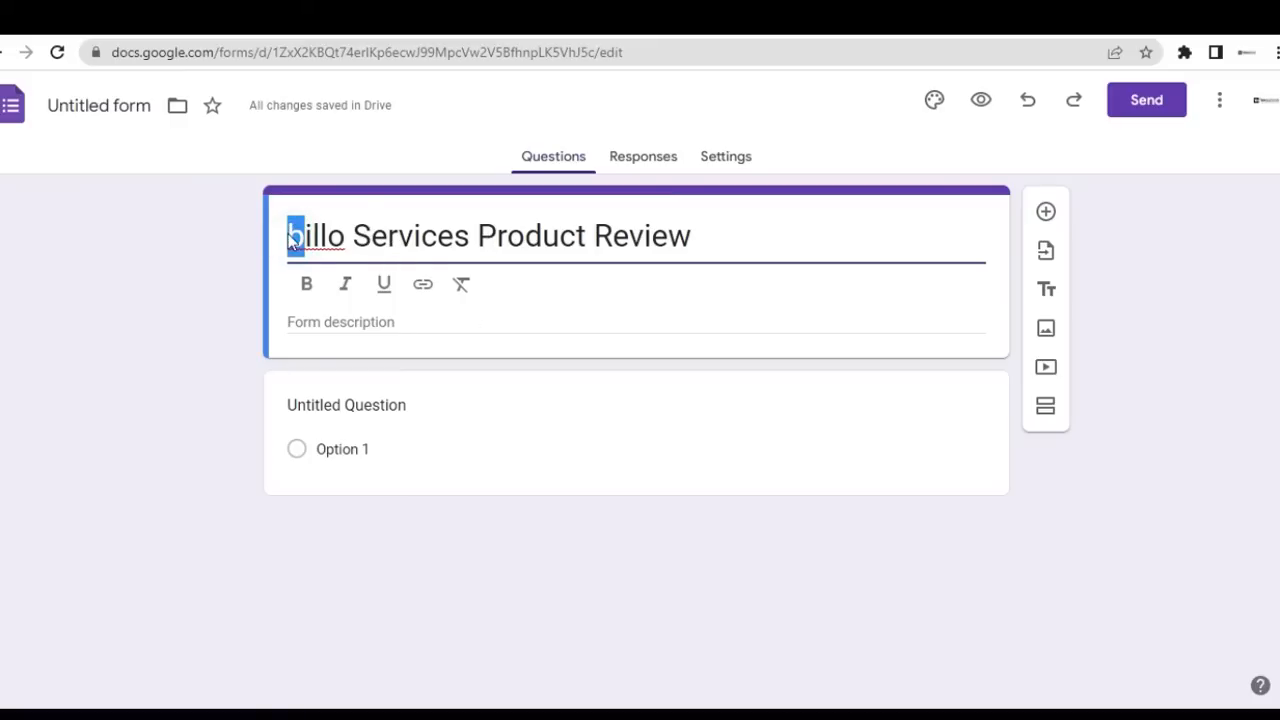
type("B")
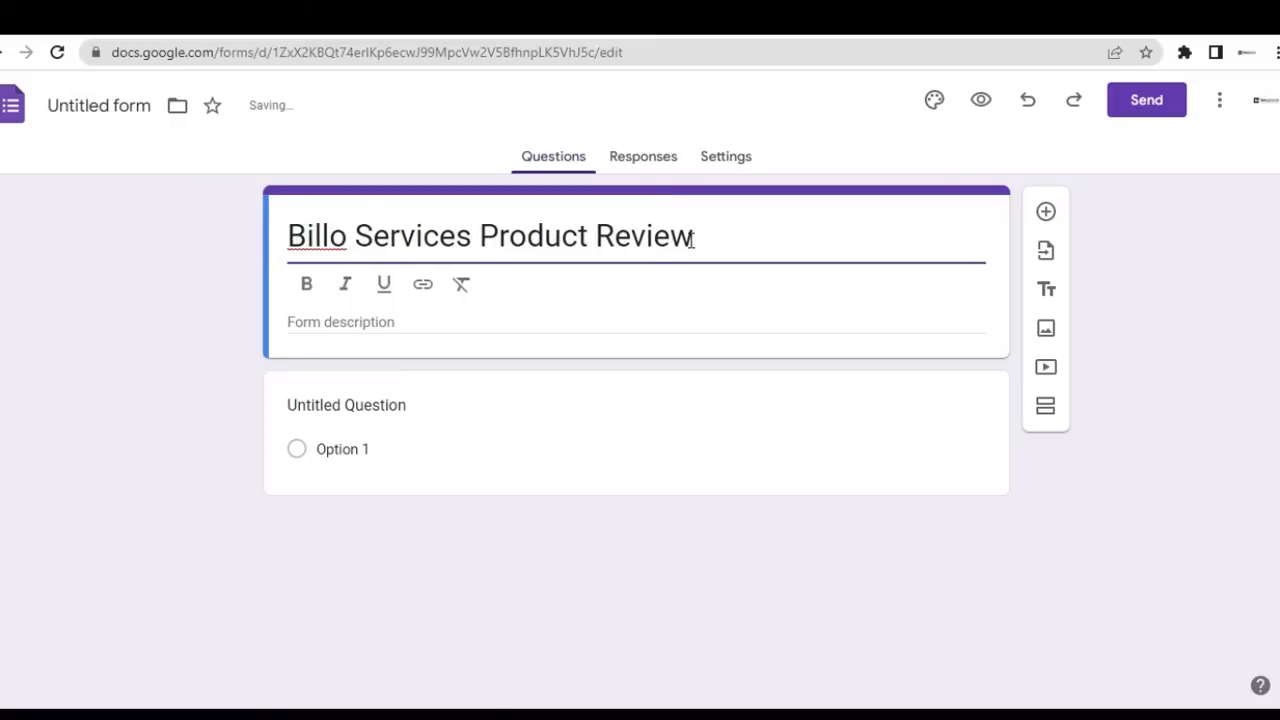
left_click(691, 238)
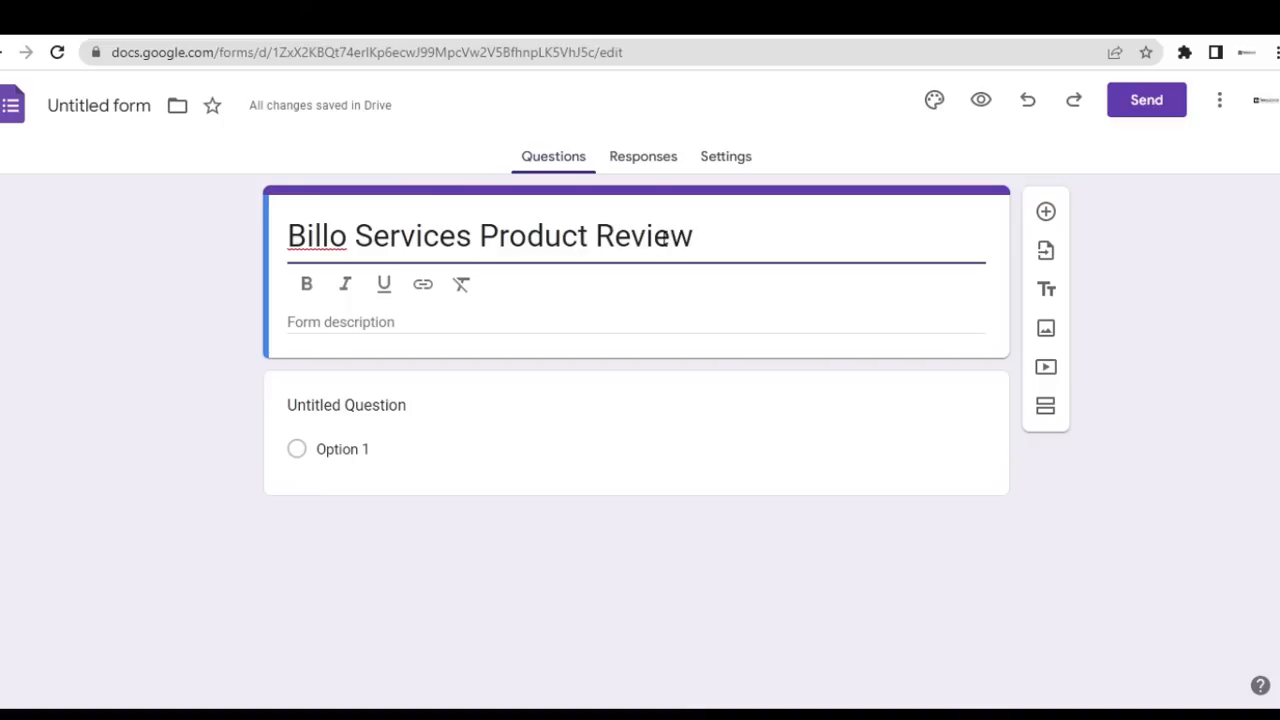
left_click(399, 319)
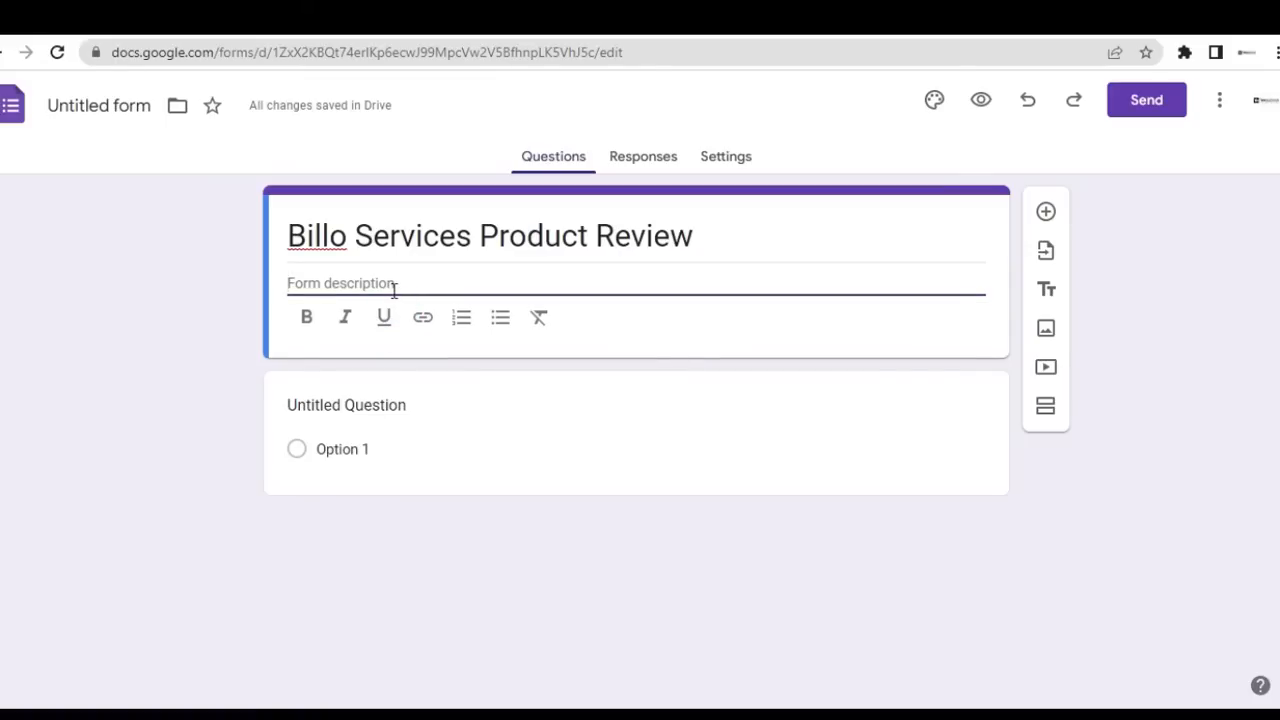
type("Billow services")
Word the first question as "How did you get to know about us" and set its answer type to Checkboxes
left_click(389, 406)
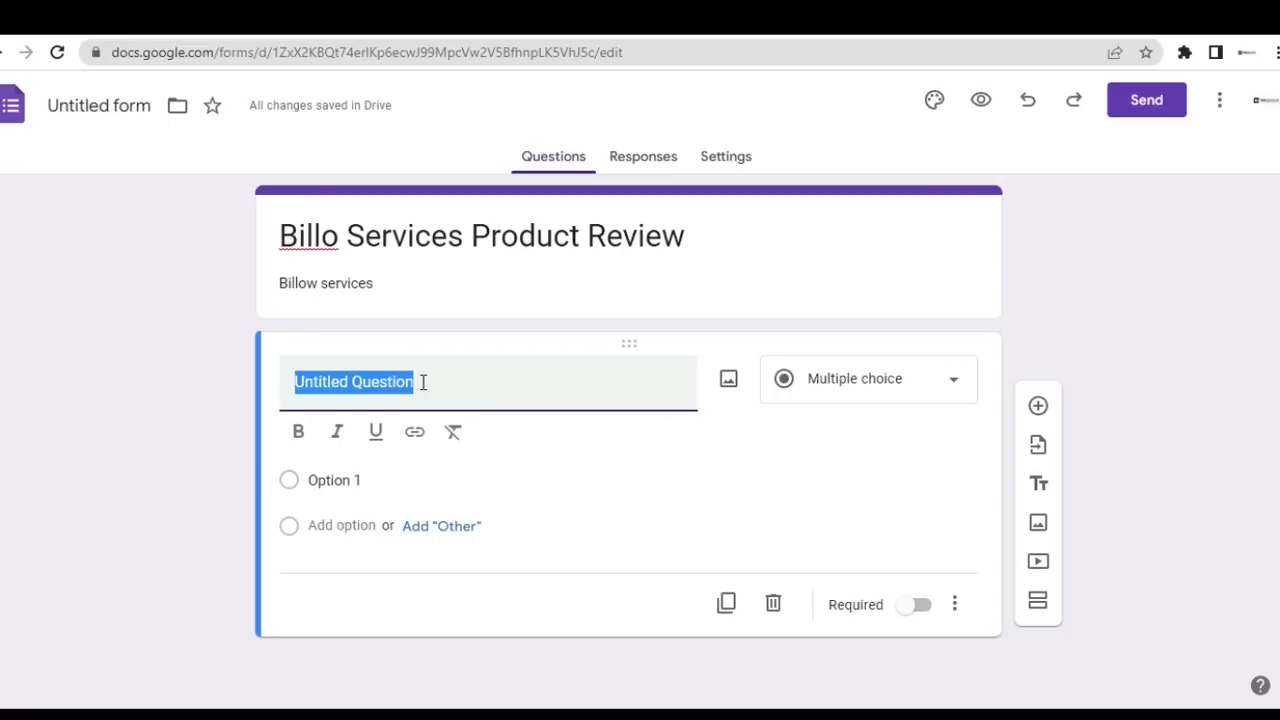
type("Wh")
key("BackSpace")
key("BackSpace")
type("How di")
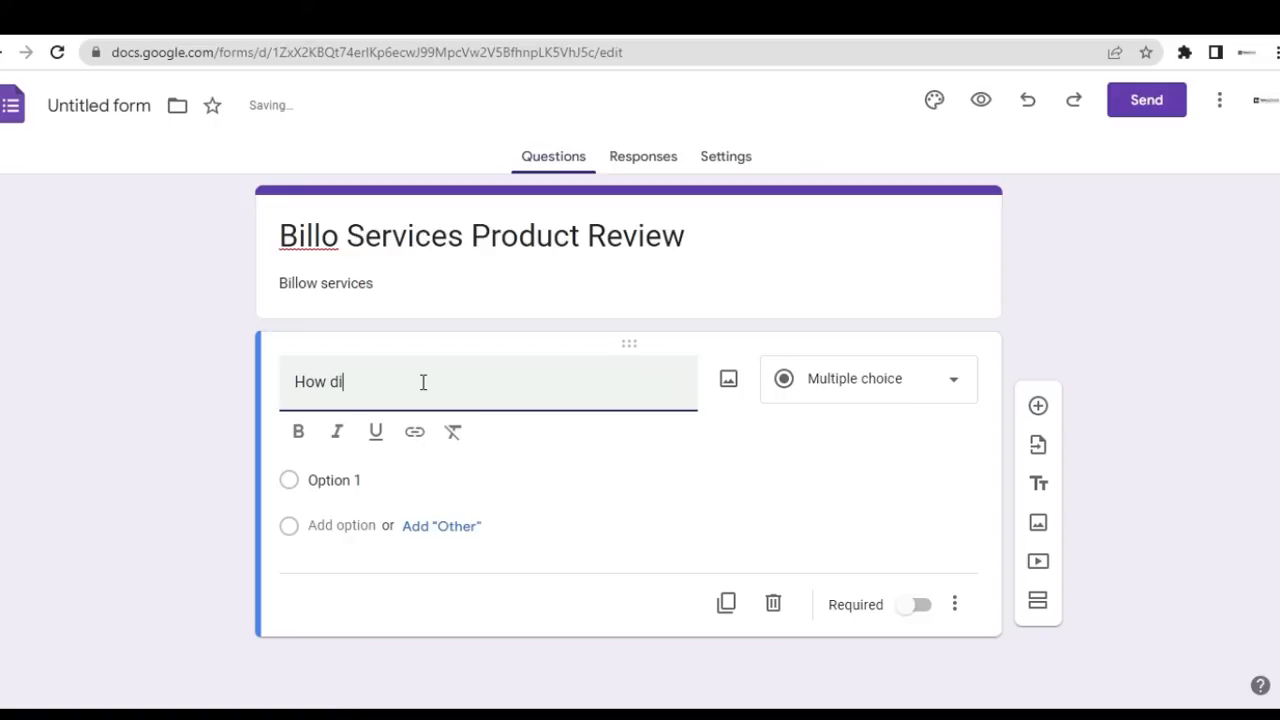
type("d you ")
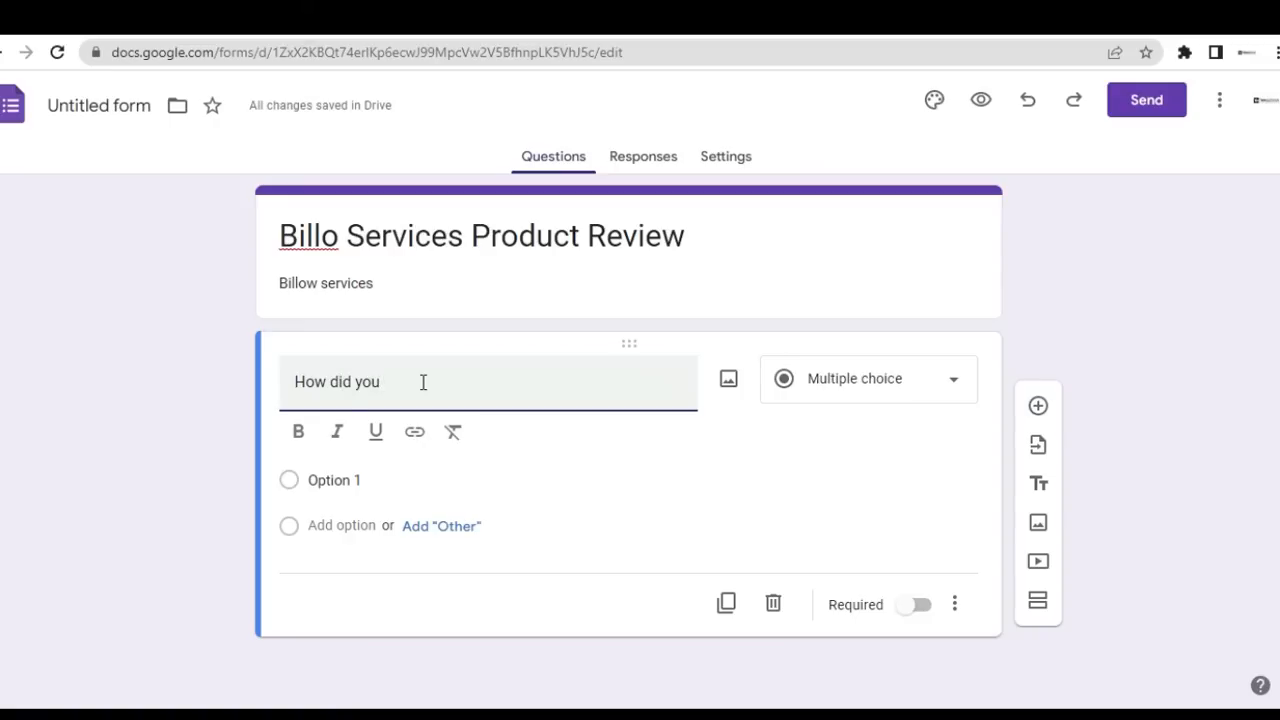
type("get to")
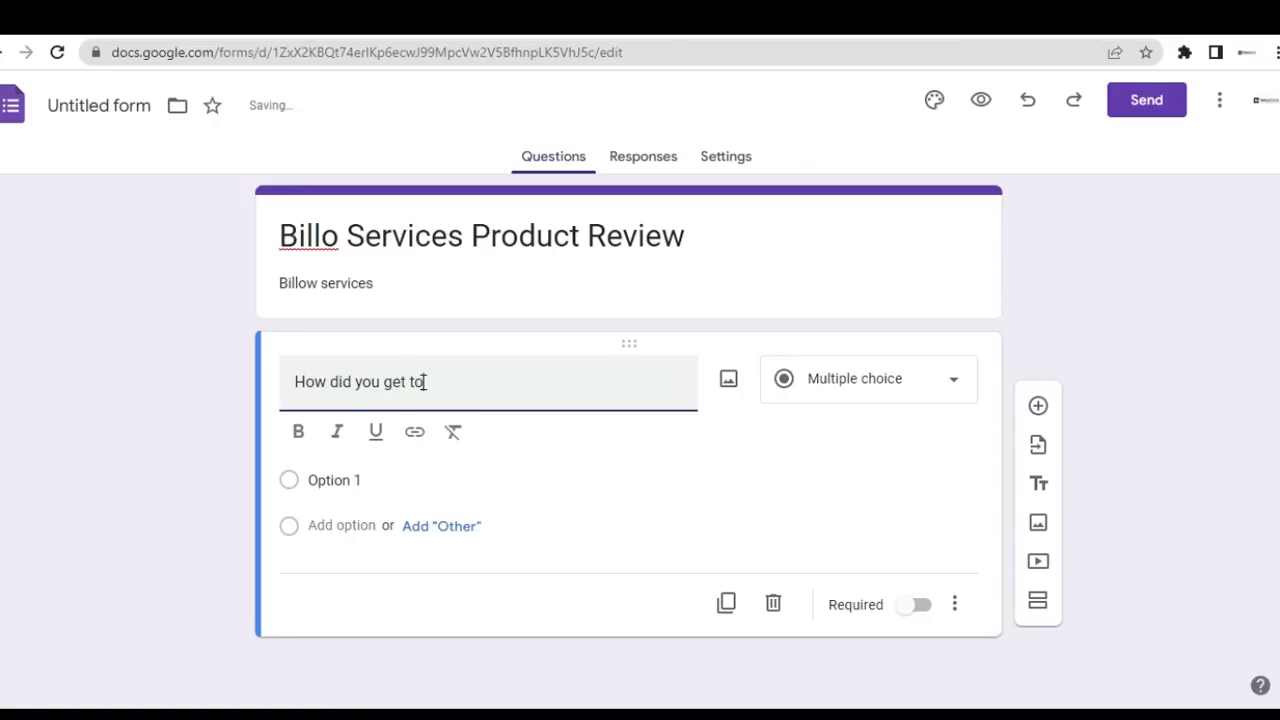
type(" know about us")
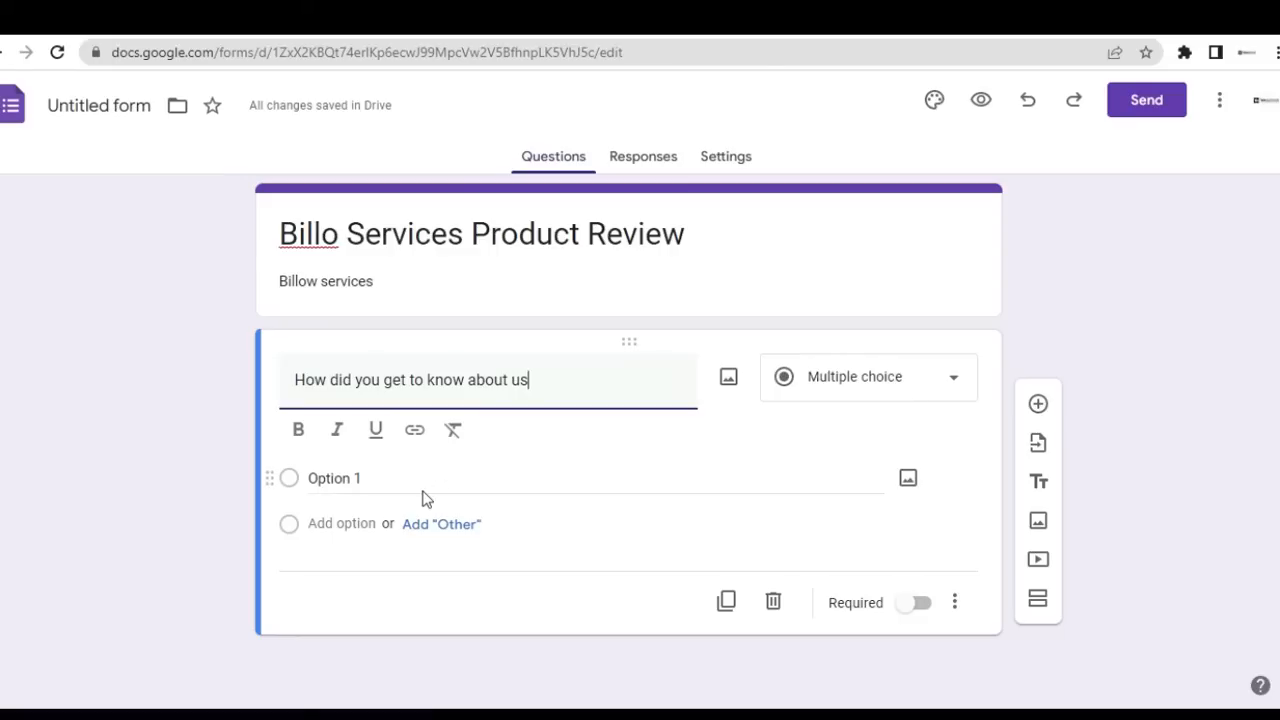
left_click(889, 391)
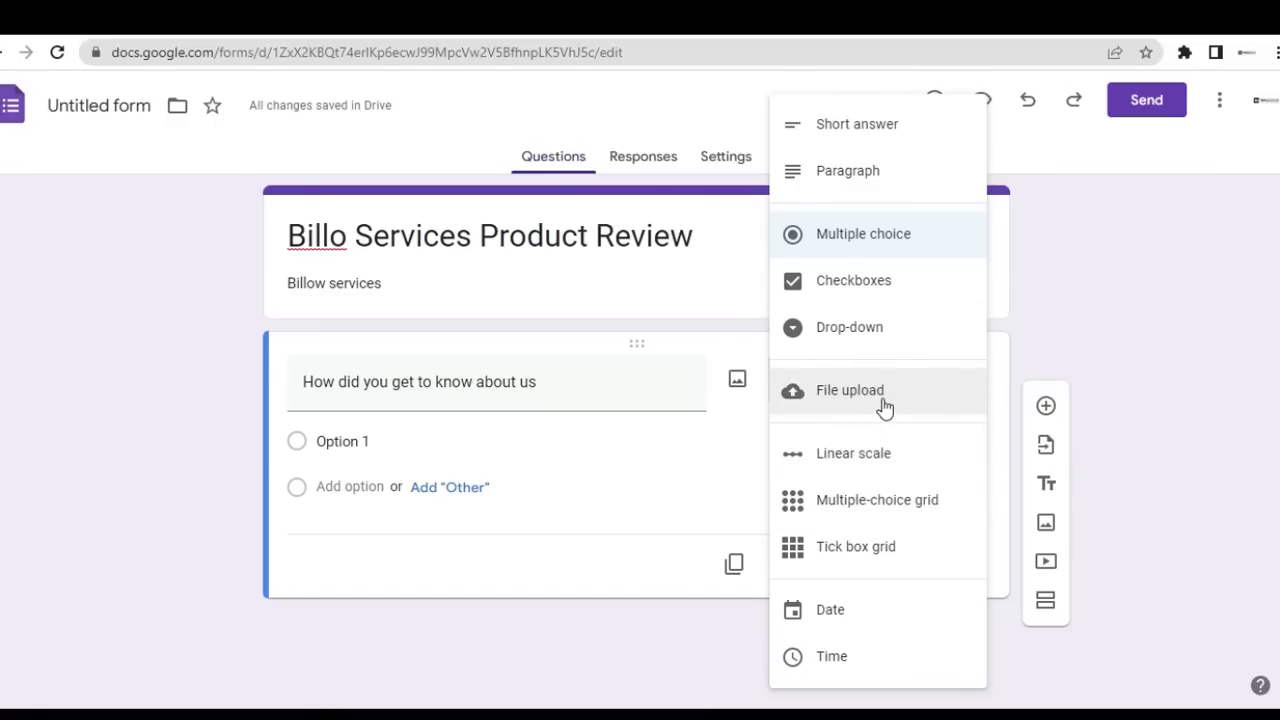
left_click(837, 286)
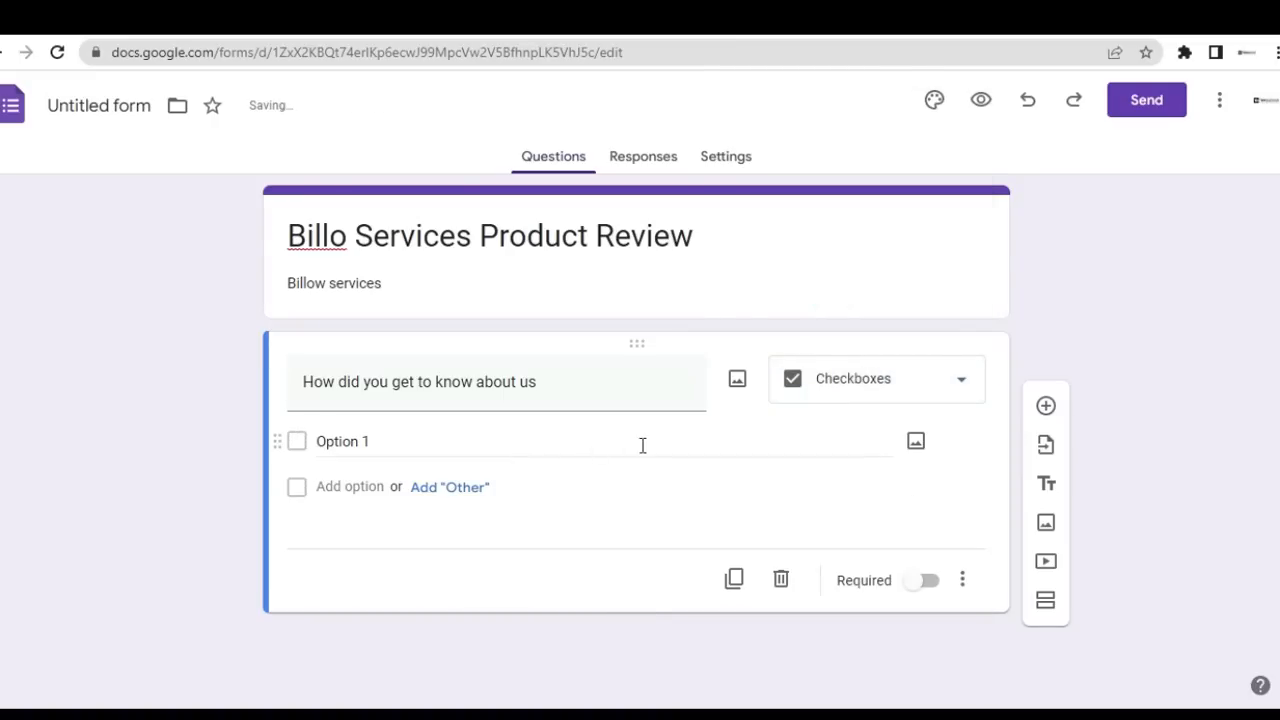
Set the question's first checkbox option to "Through Radio adert"
left_click(380, 443)
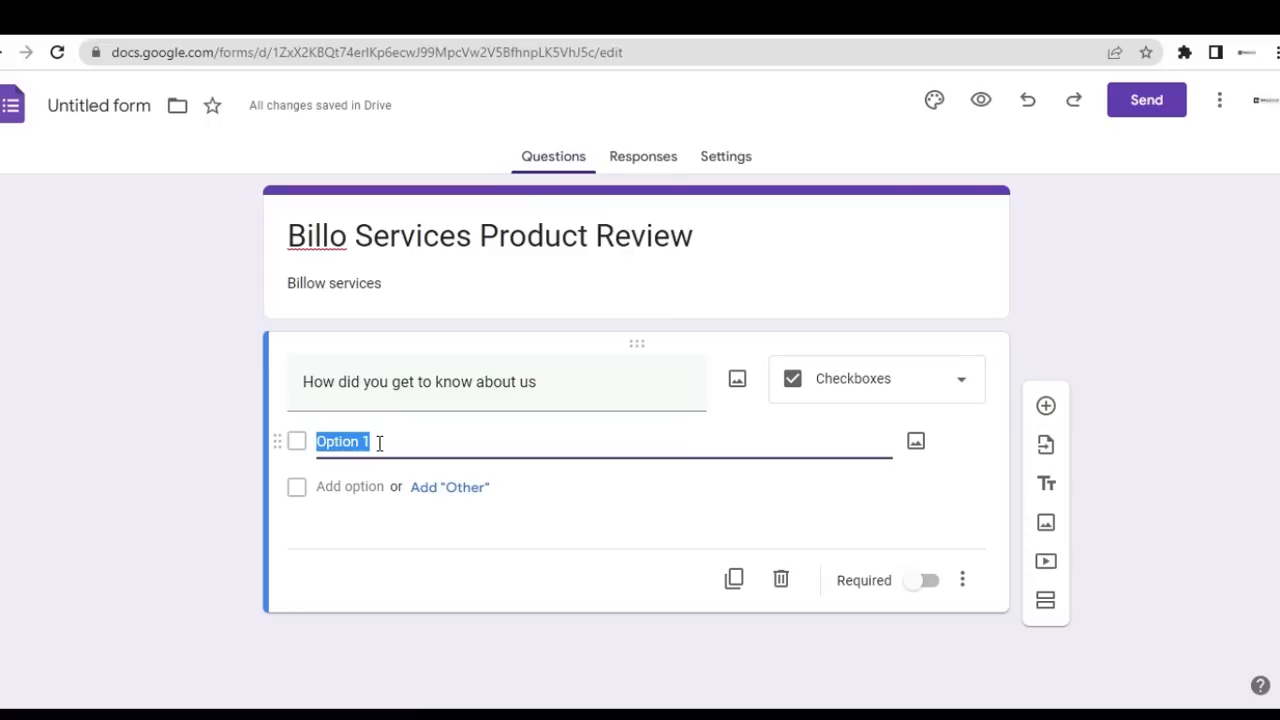
type("Through")
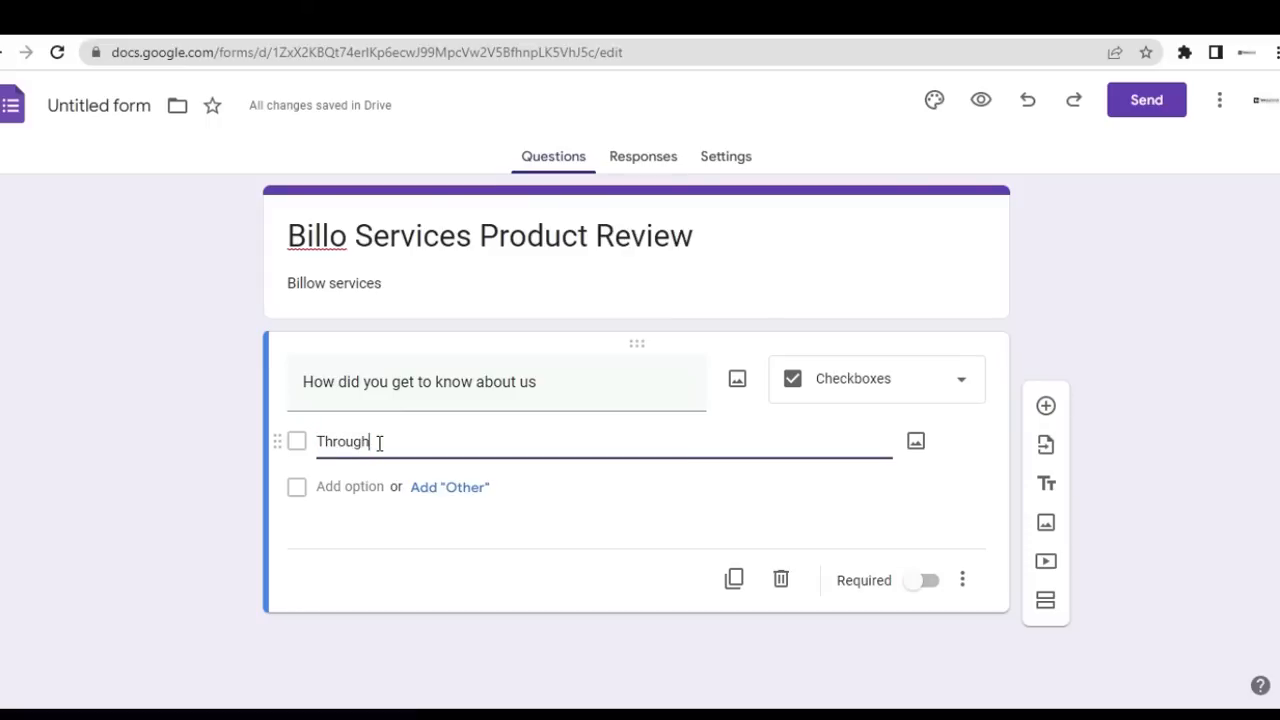
type(" Radi")
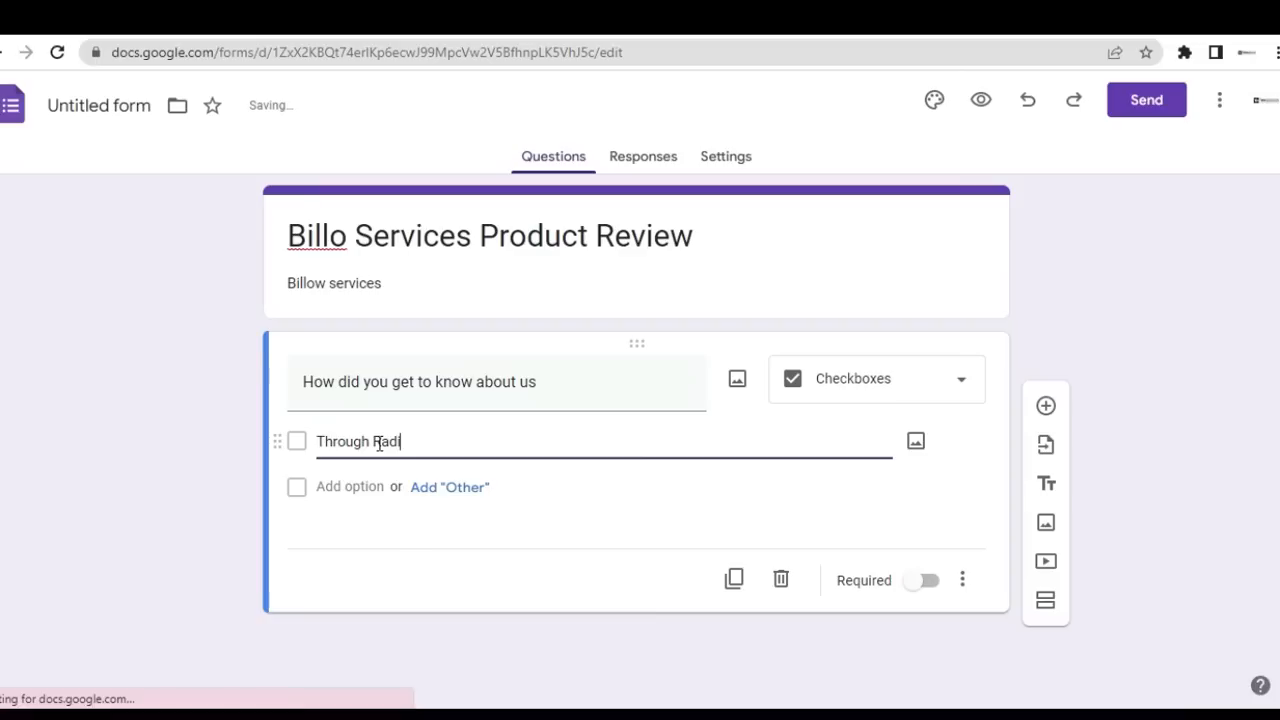
type("o A")
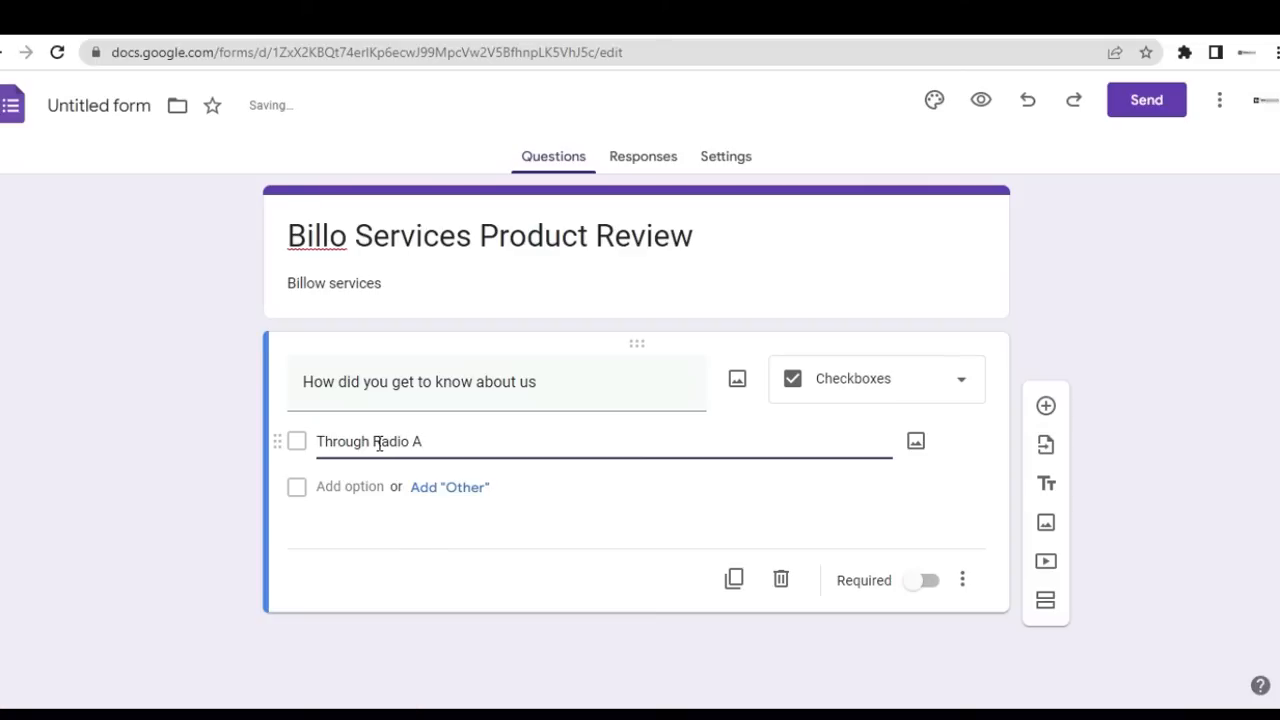
key("BackSpace")
type("adert")
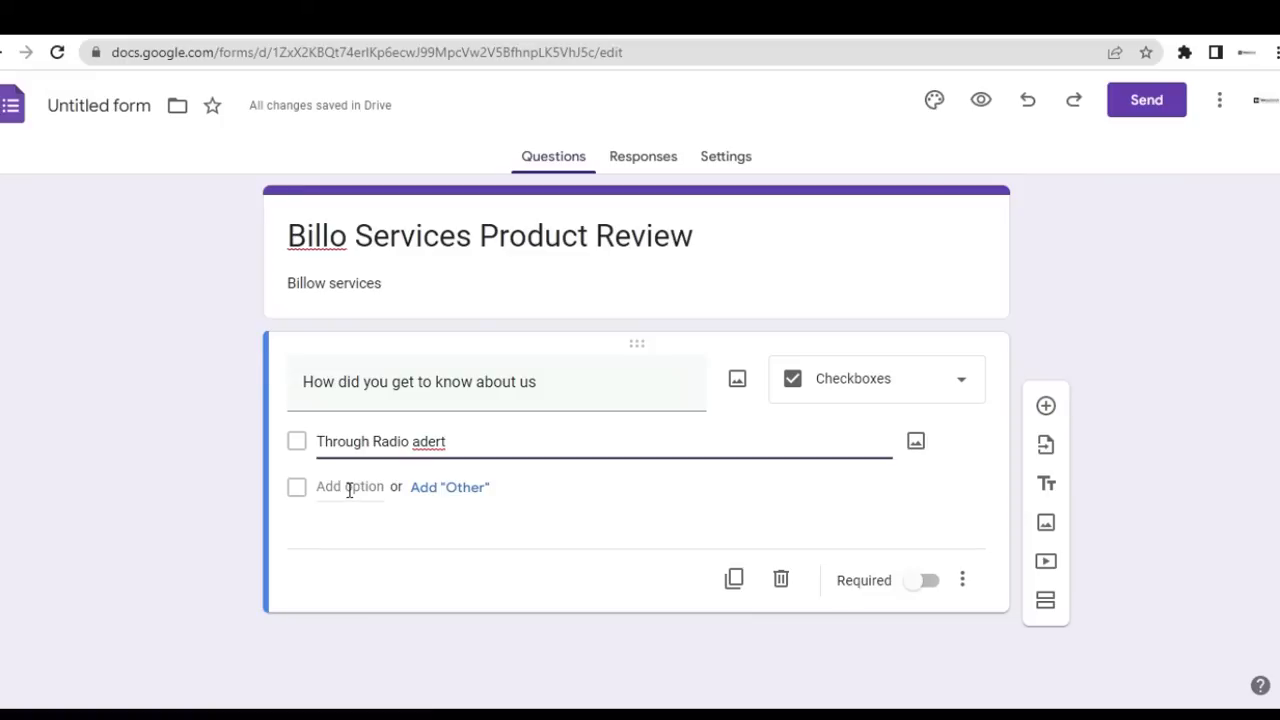
Add a second checkbox option reading "Through social Media" and a blank third option to the question
left_click(349, 489)
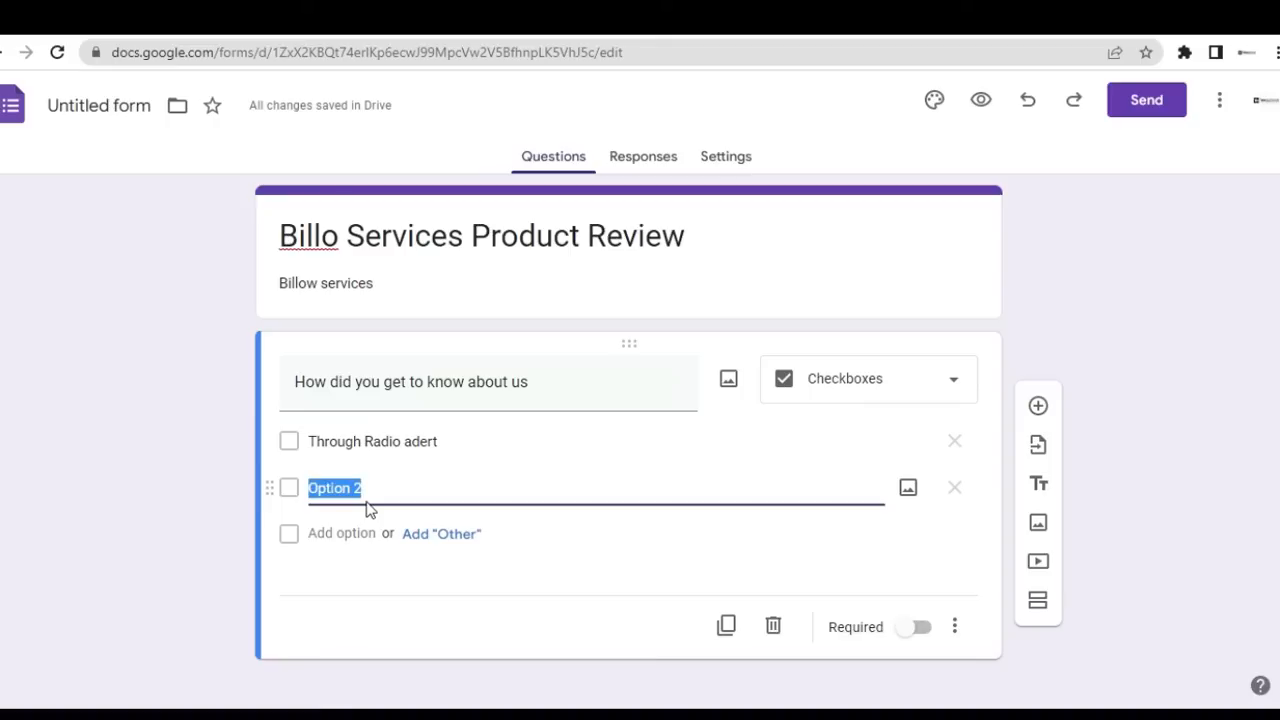
type("Throughh ")
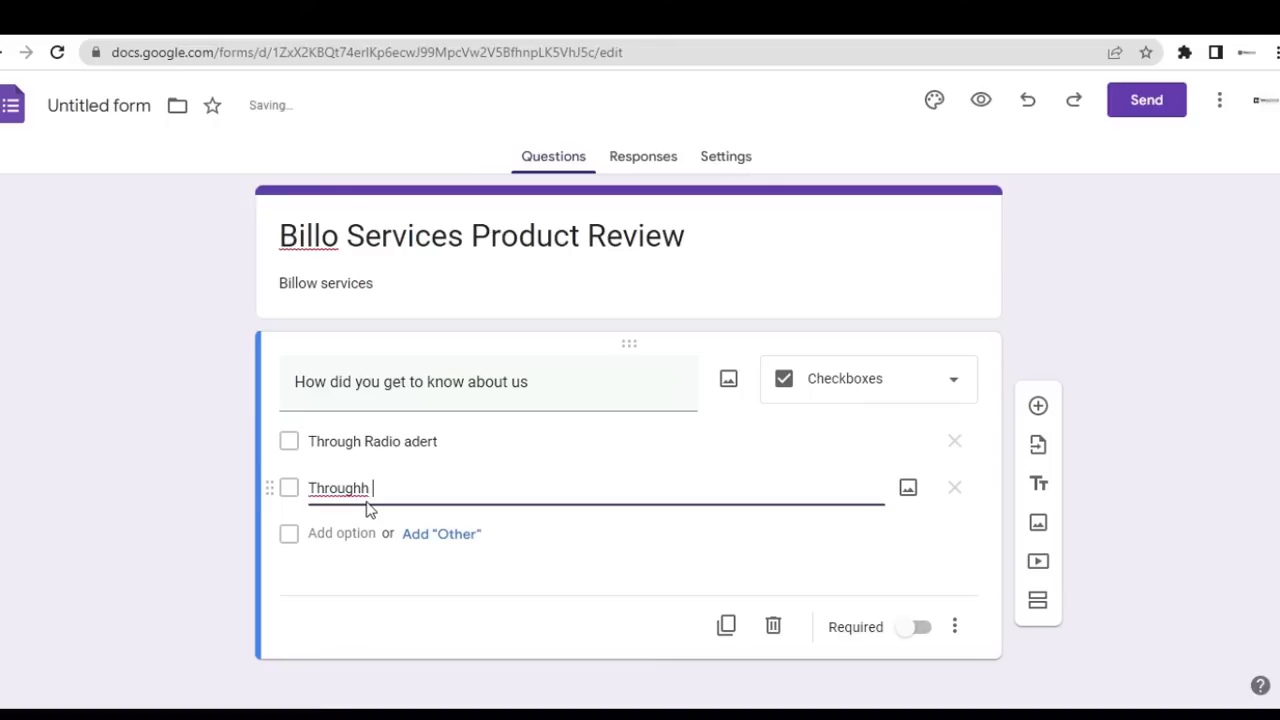
type("social Media")
left_click(334, 533)
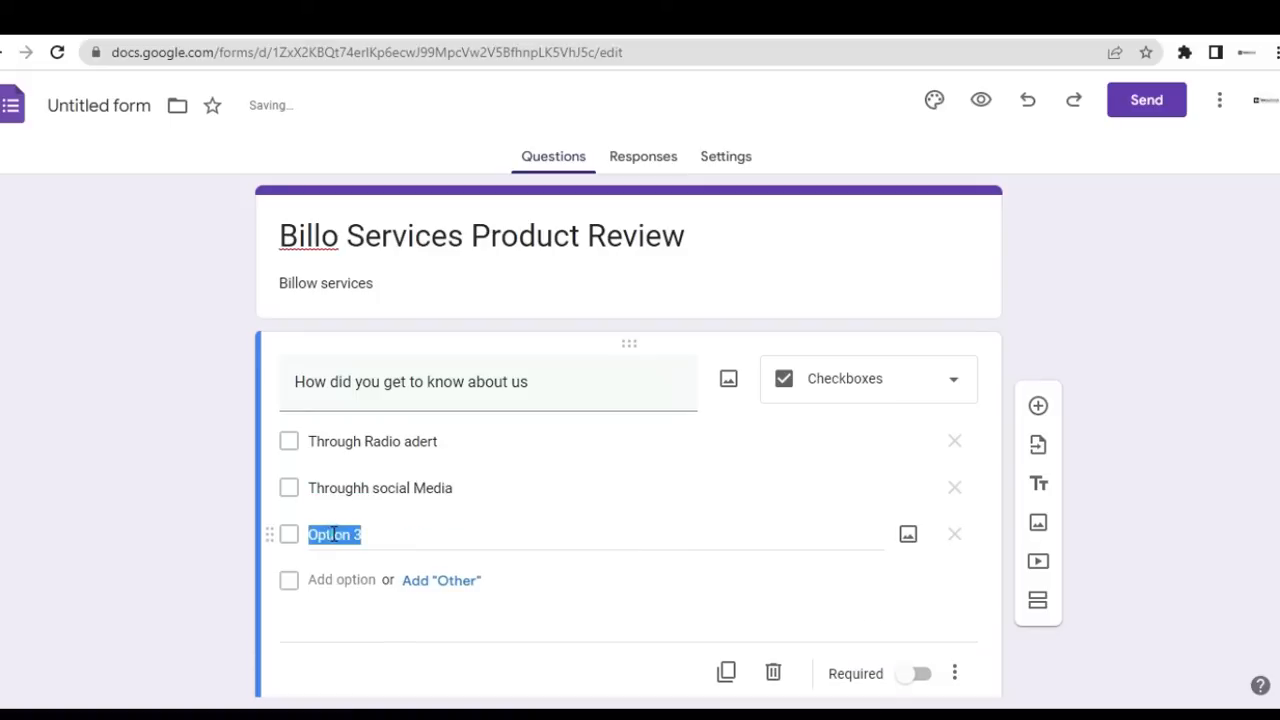
left_click(366, 489)
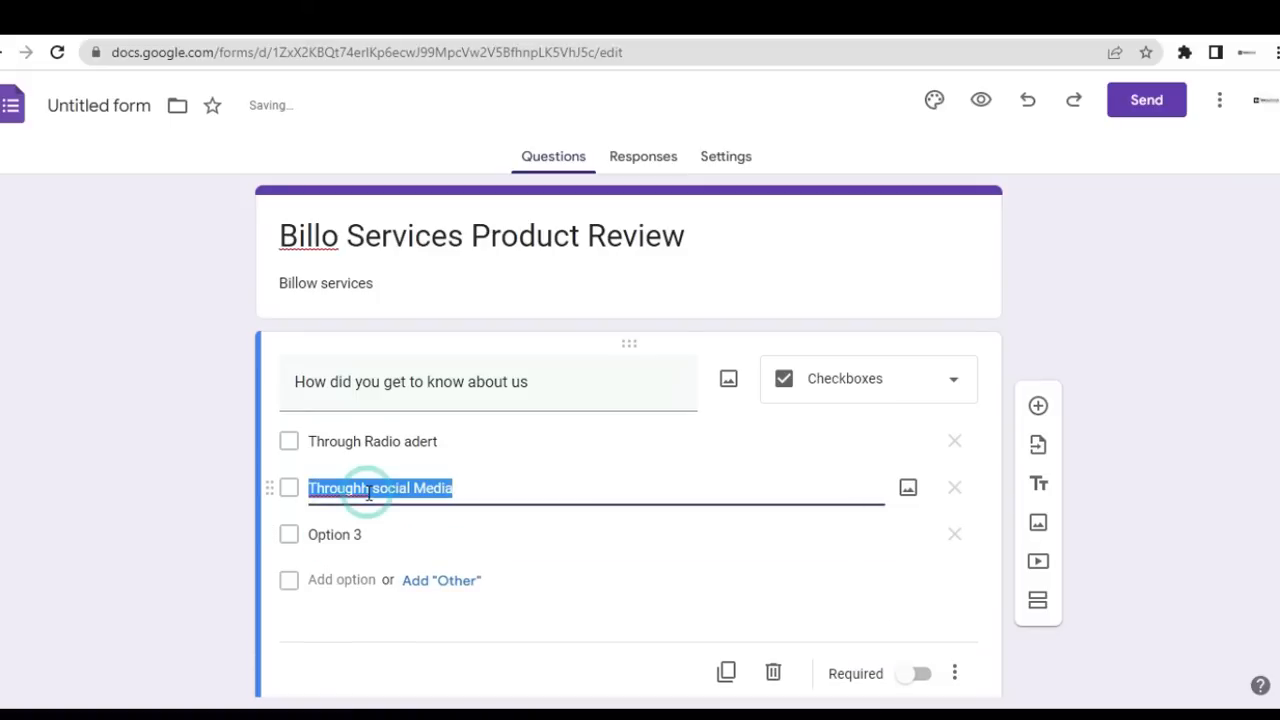
left_click(378, 446)
left_click(371, 489)
left_click(369, 489)
left_click(366, 489)
key("BackSpace")
Word the question's third option as "Television advert" and make the question required
left_click(328, 540)
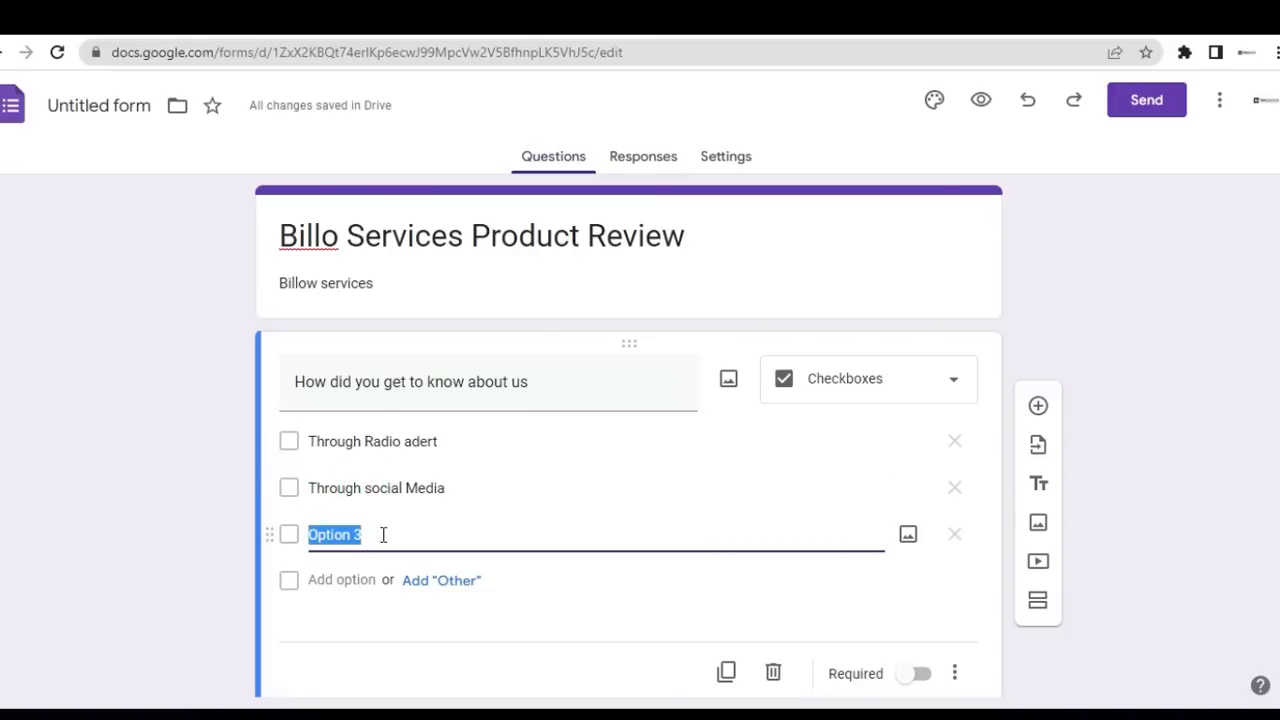
type("te")
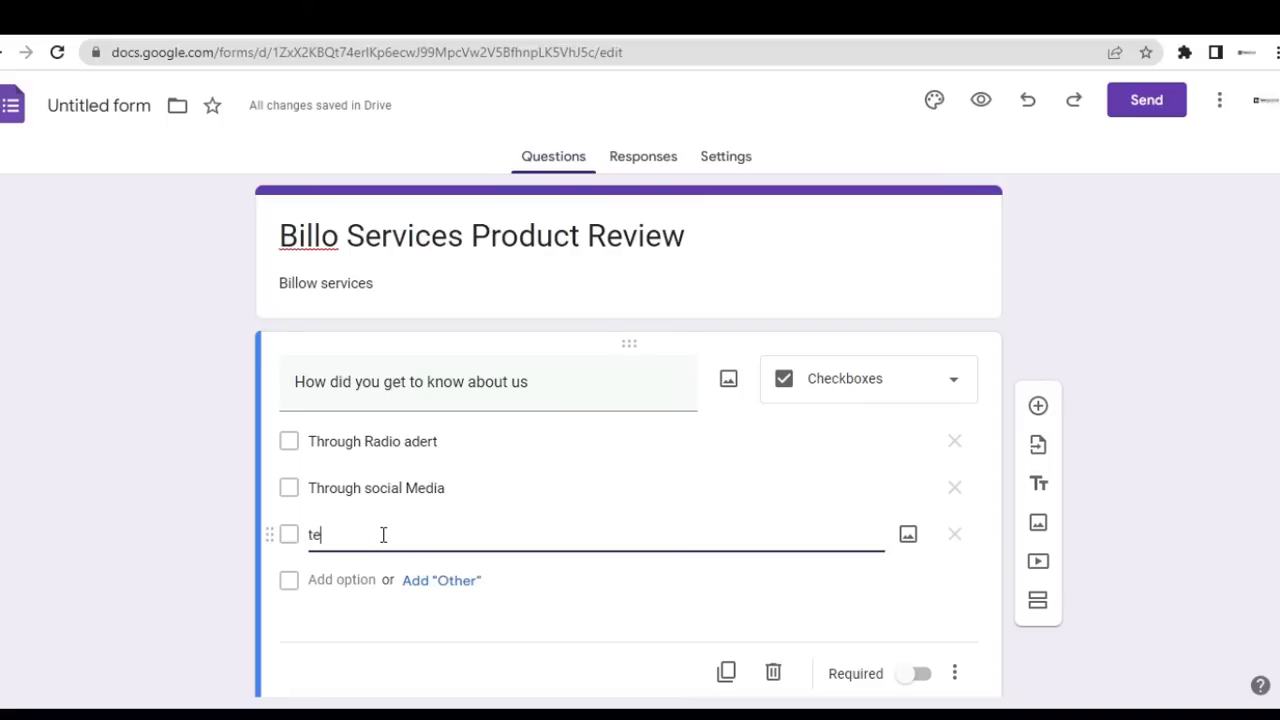
type("levi")
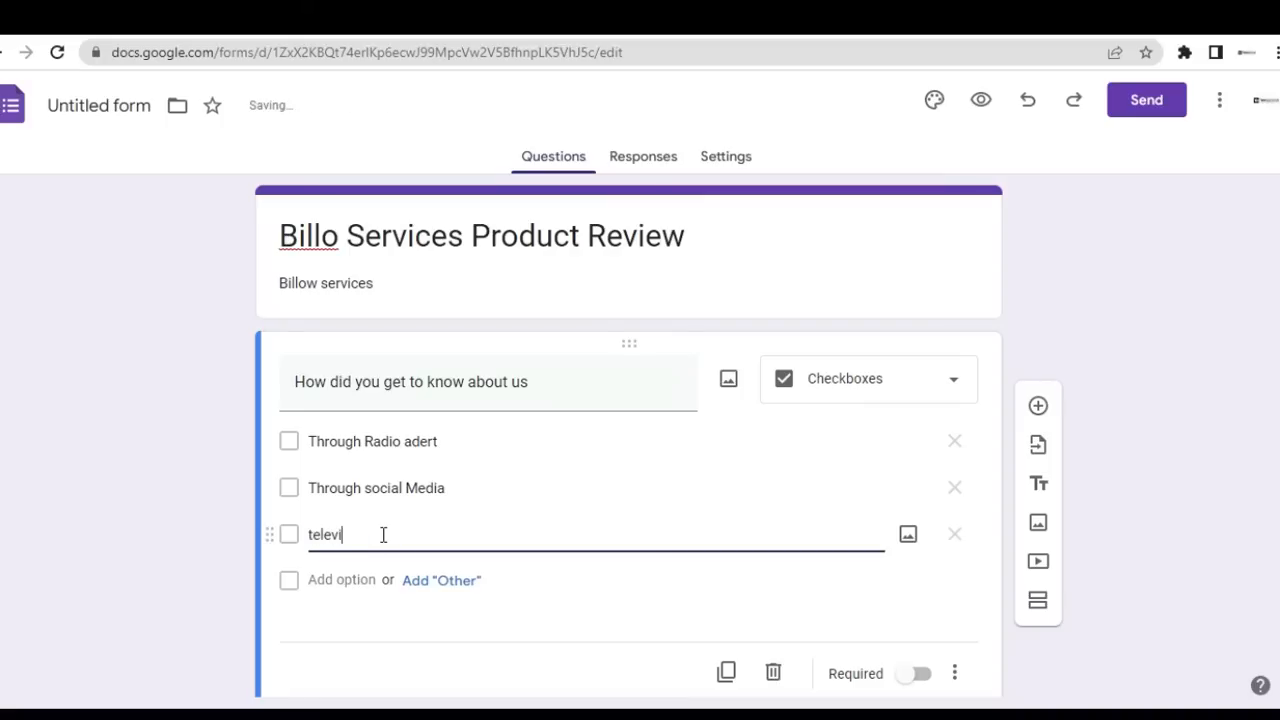
type("sion advert")
key("Left")
key("Left")
key("Left")
key("Left")
key("Left")
key("Left")
key("Left")
key("Left")
key("Left")
key("Left")
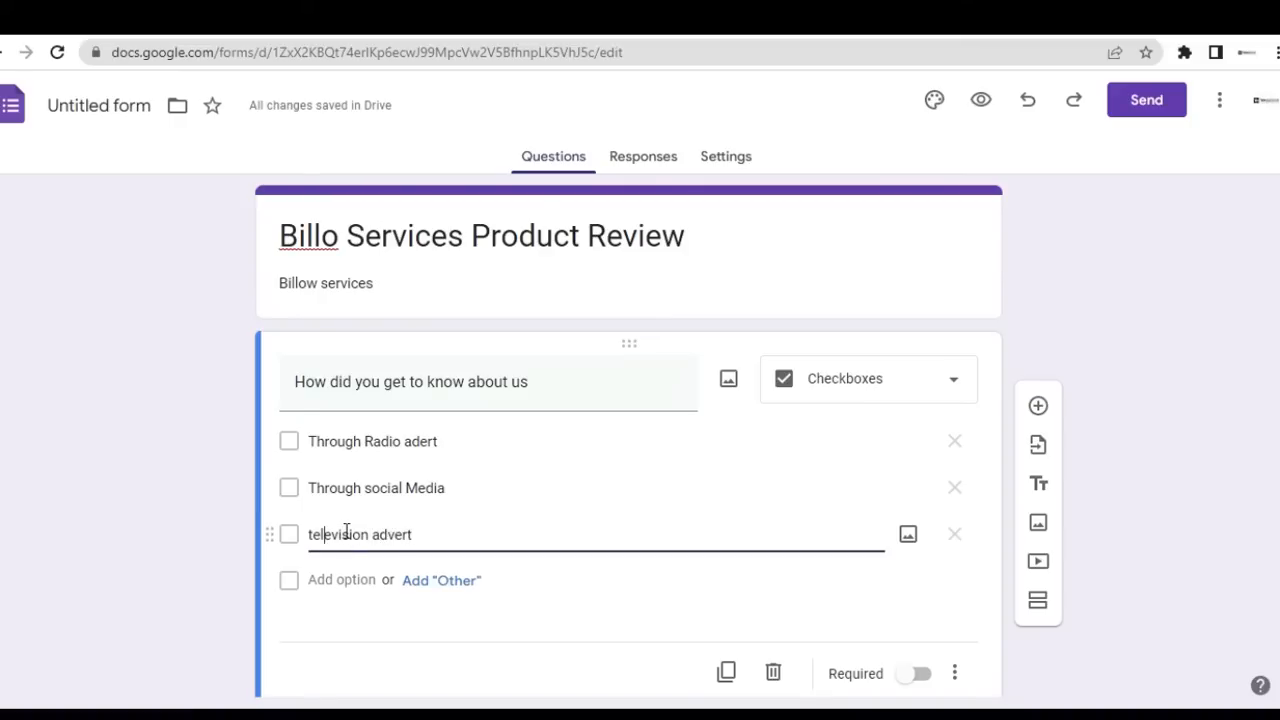
key("Left")
key("Left")
key("Left")
key("Left")
key("Left")
key("Left")
key("Left")
key("Delete")
type("T")
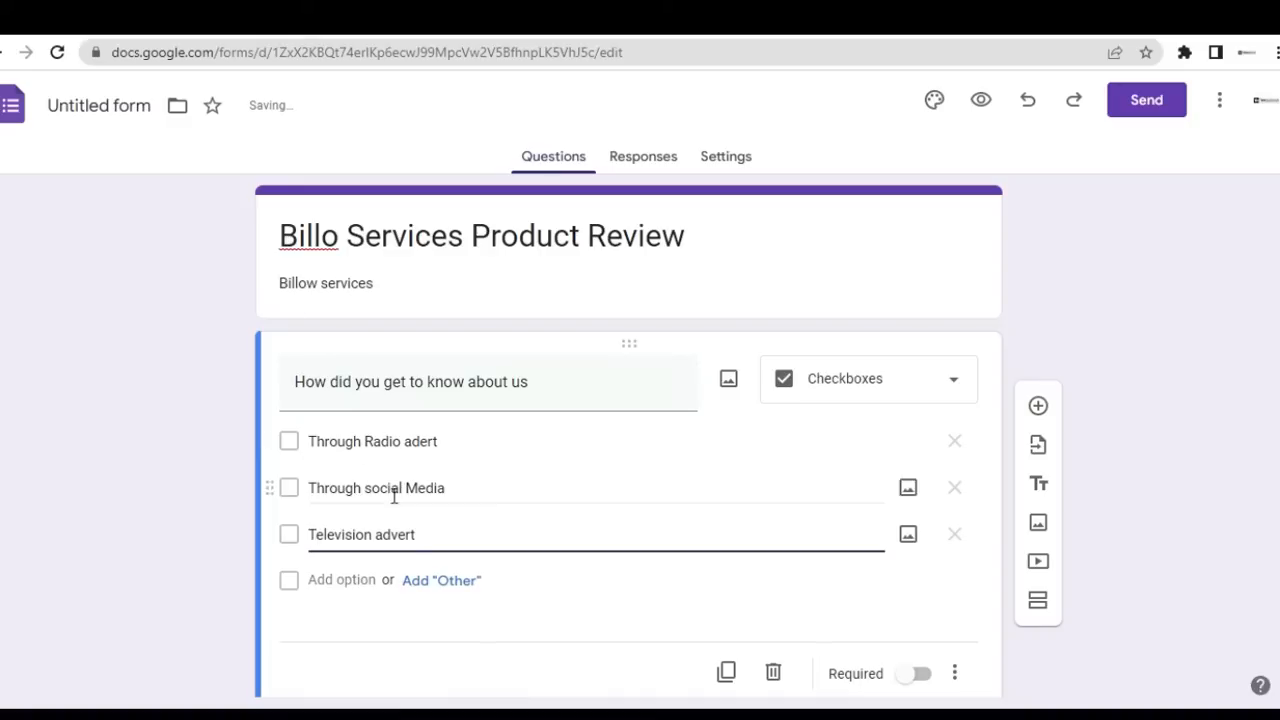
scroll(418, 540, "down", 1)
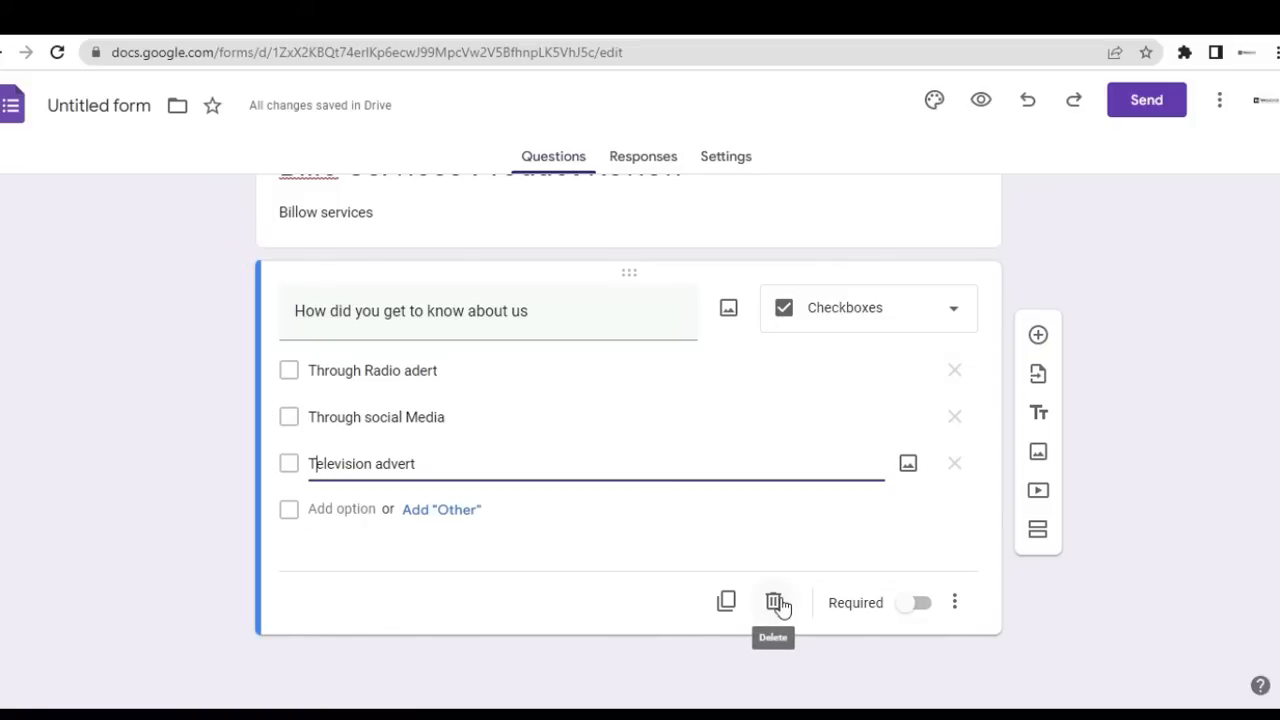
left_click(909, 608)
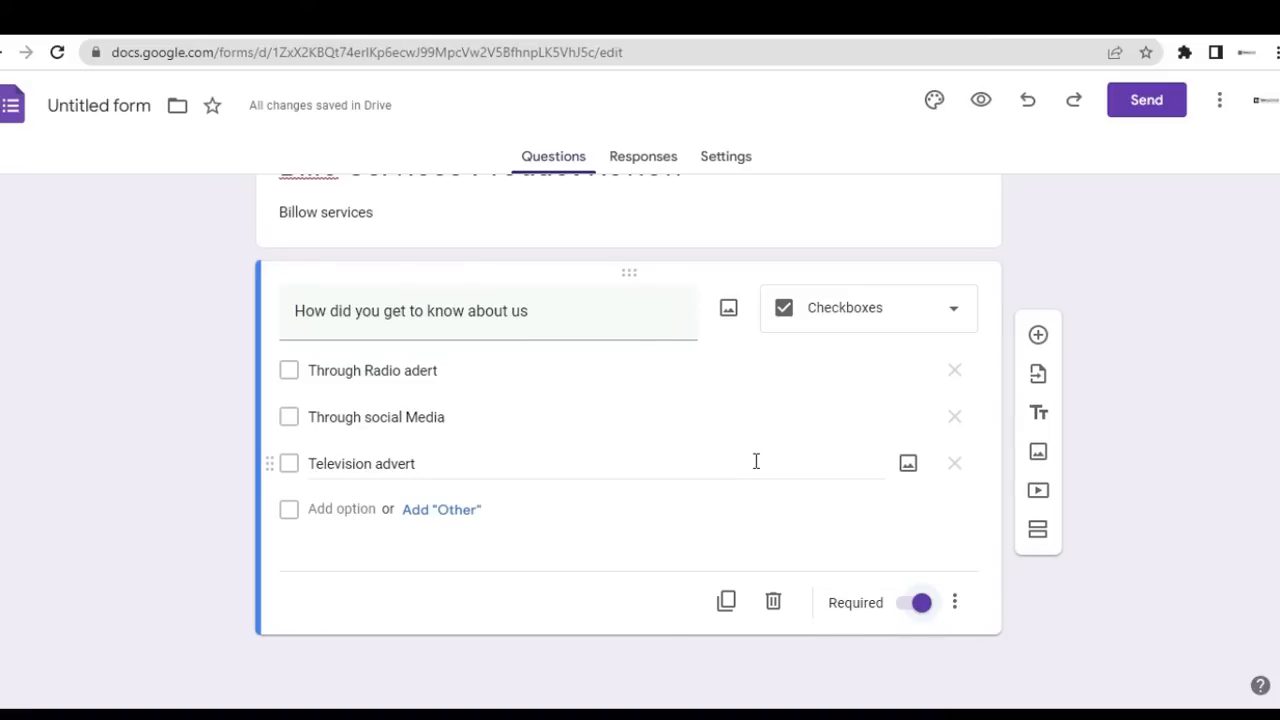
Add a second question worded "Which of our product do you like" with the Multiple choice answer type
left_click(1038, 345)
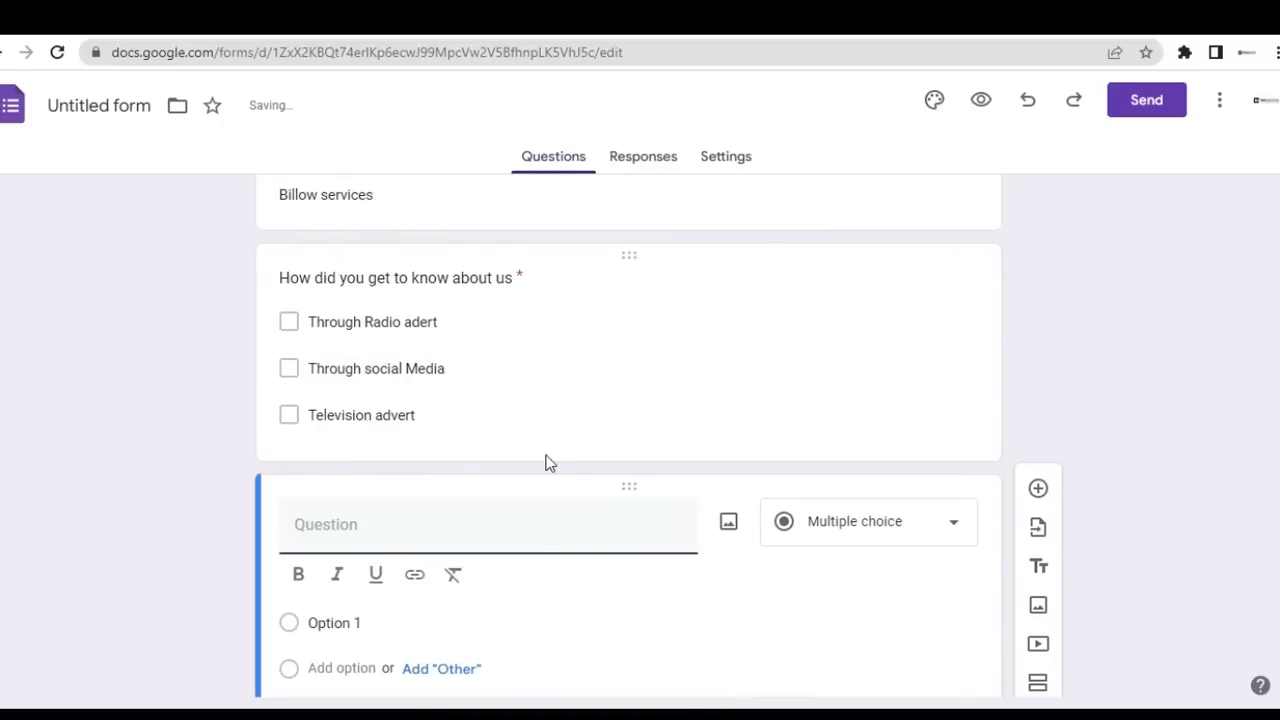
scroll(525, 492, "down", 1)
left_click(381, 437)
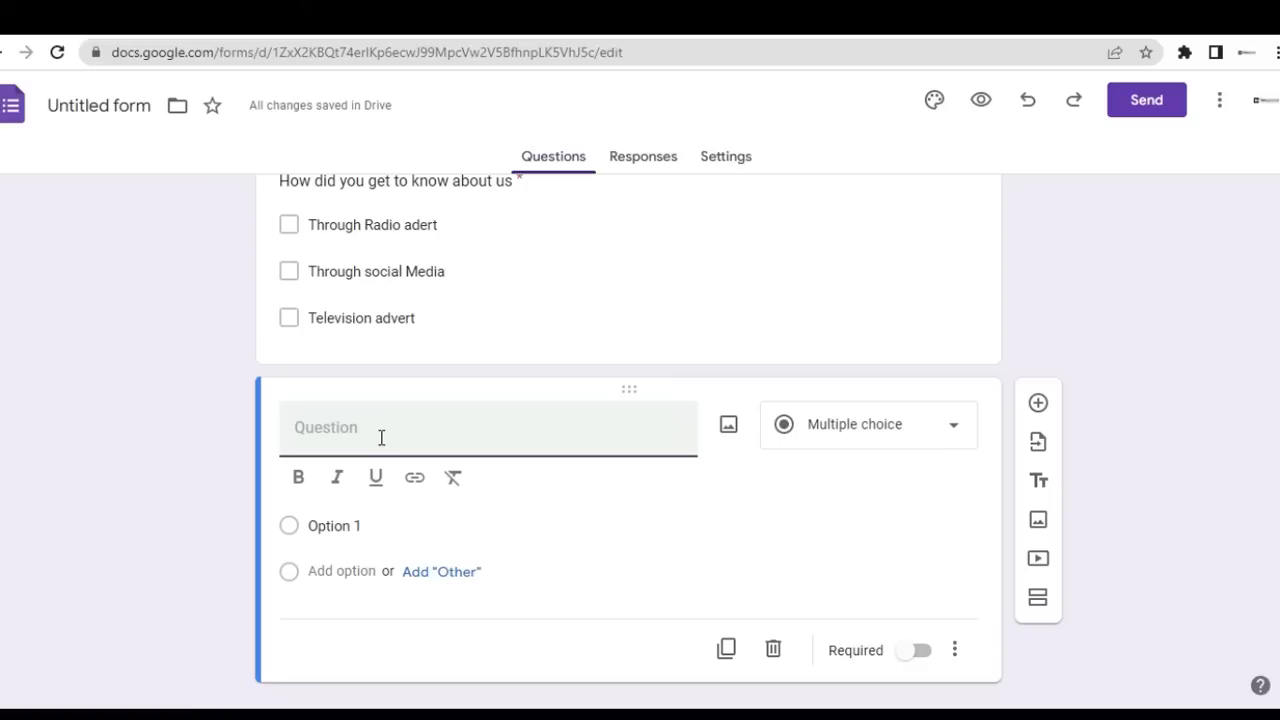
type("Which of our product do you like")
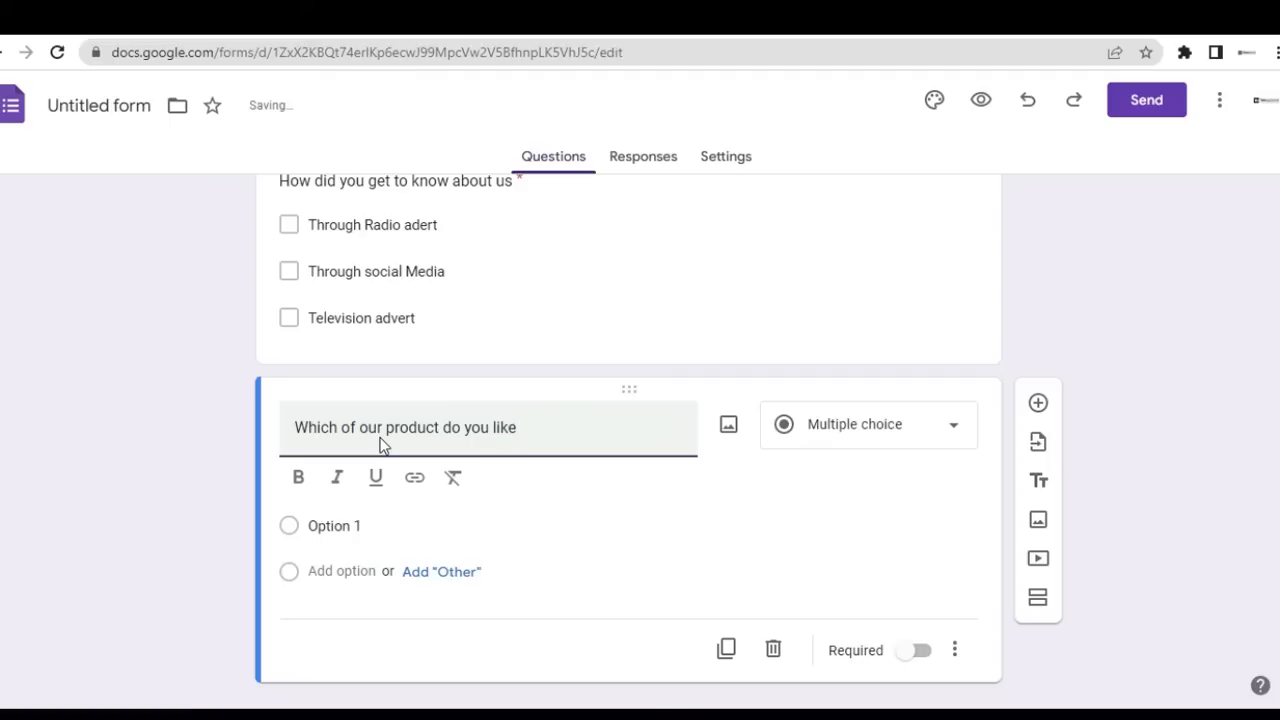
left_click(890, 428)
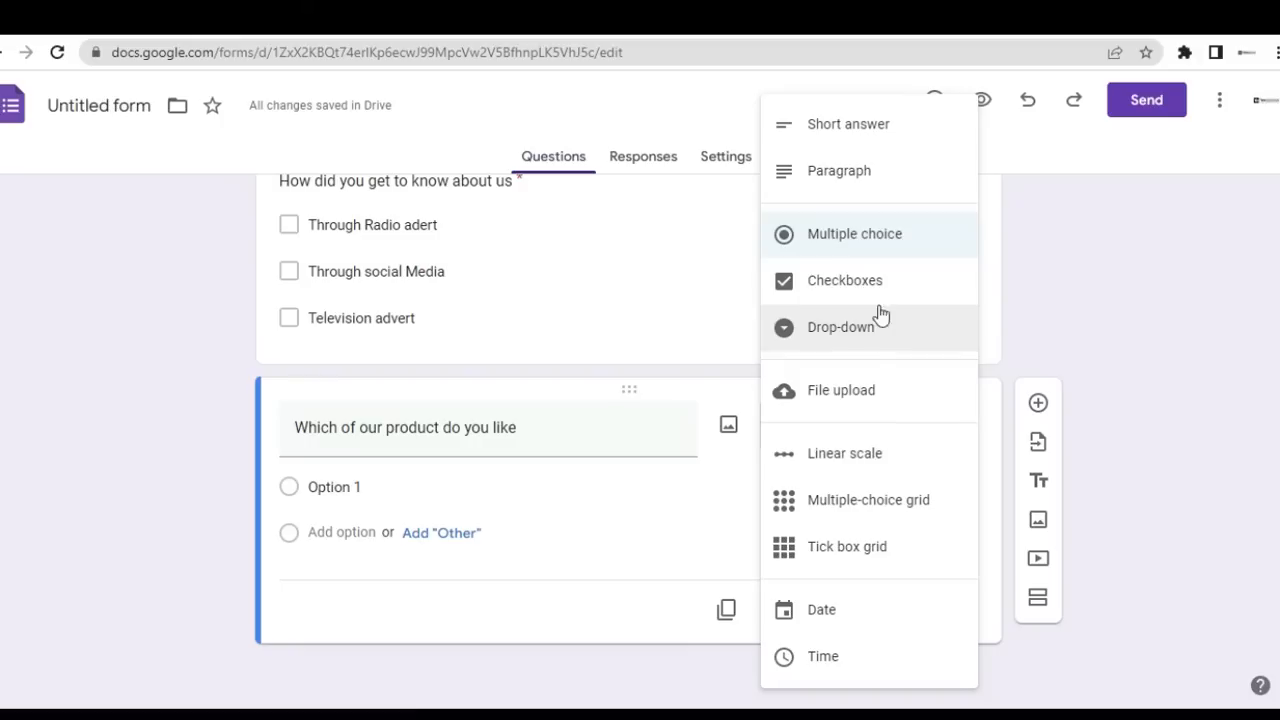
left_click(853, 240)
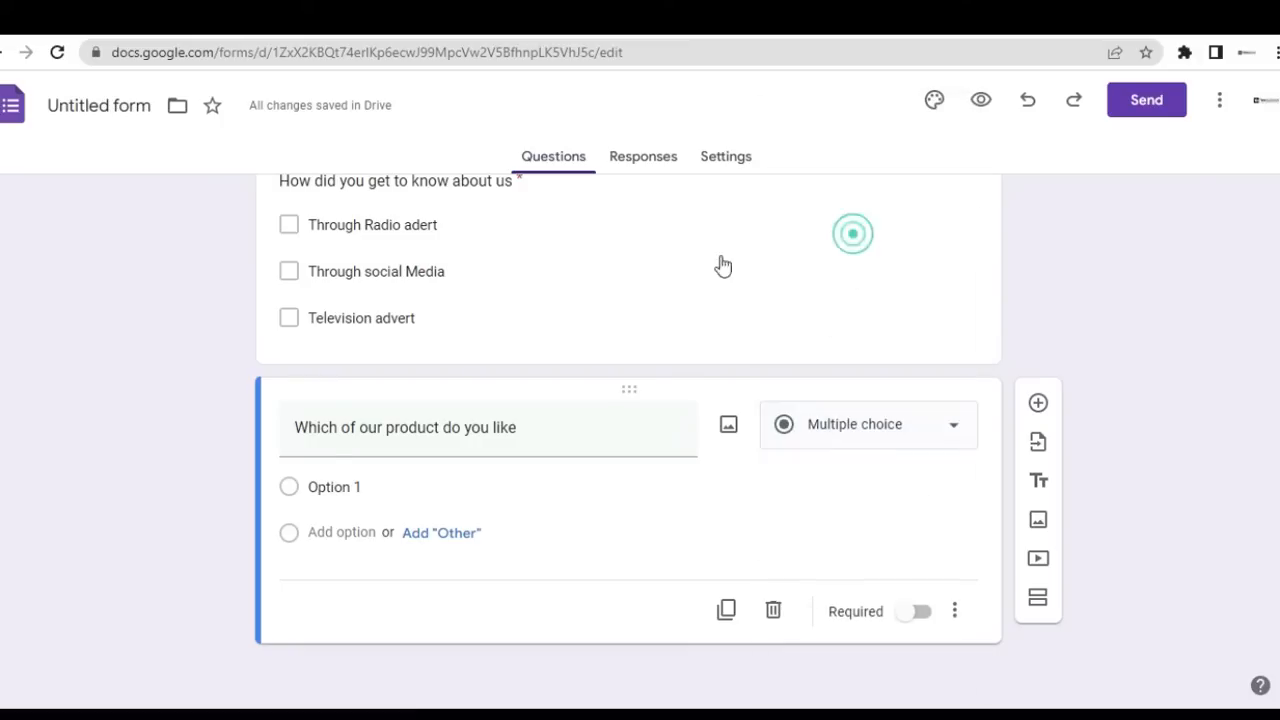
Give the product question four answer options: "Salad", "Ice Cream", "Drink" and "Pizza"
left_click(370, 486)
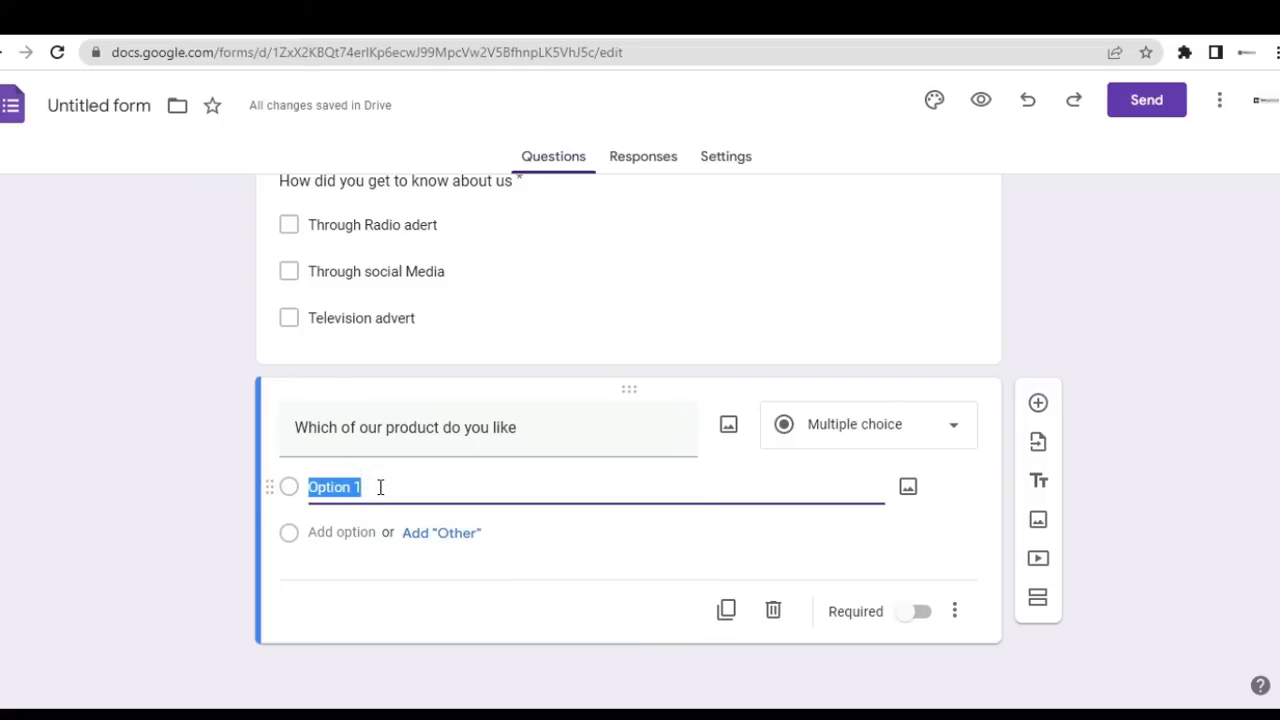
type("Salad")
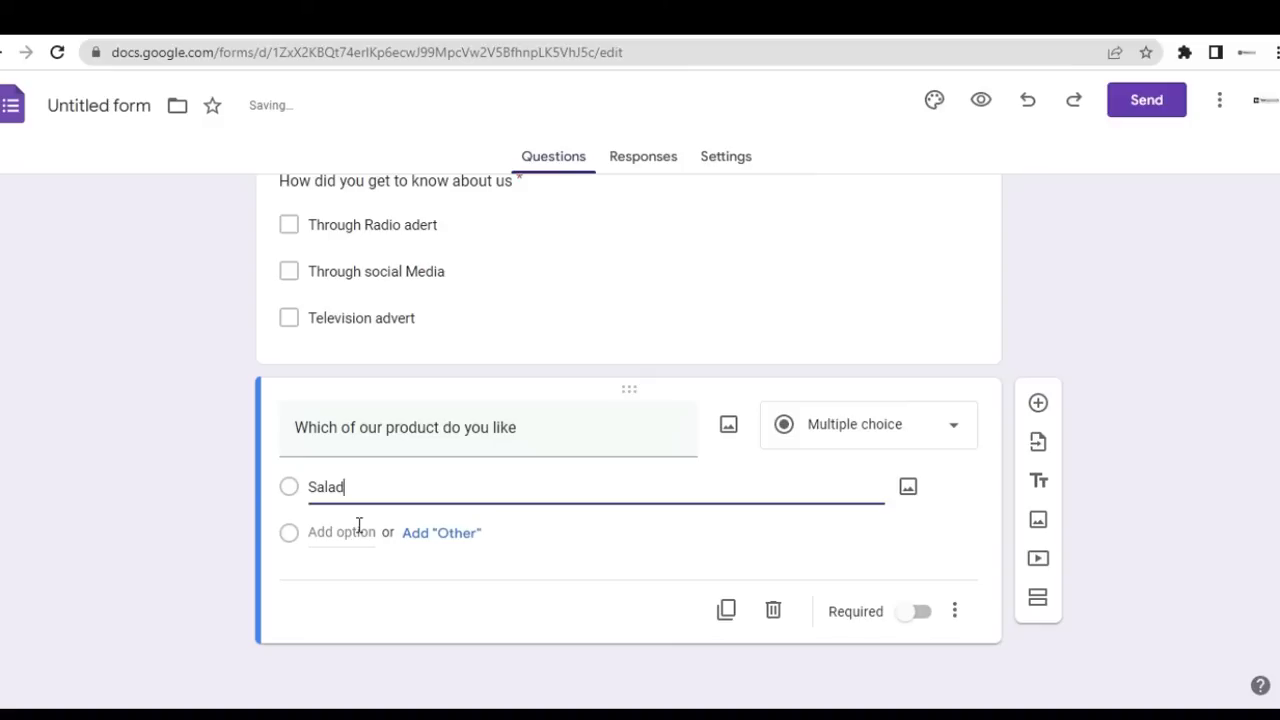
left_click(359, 530)
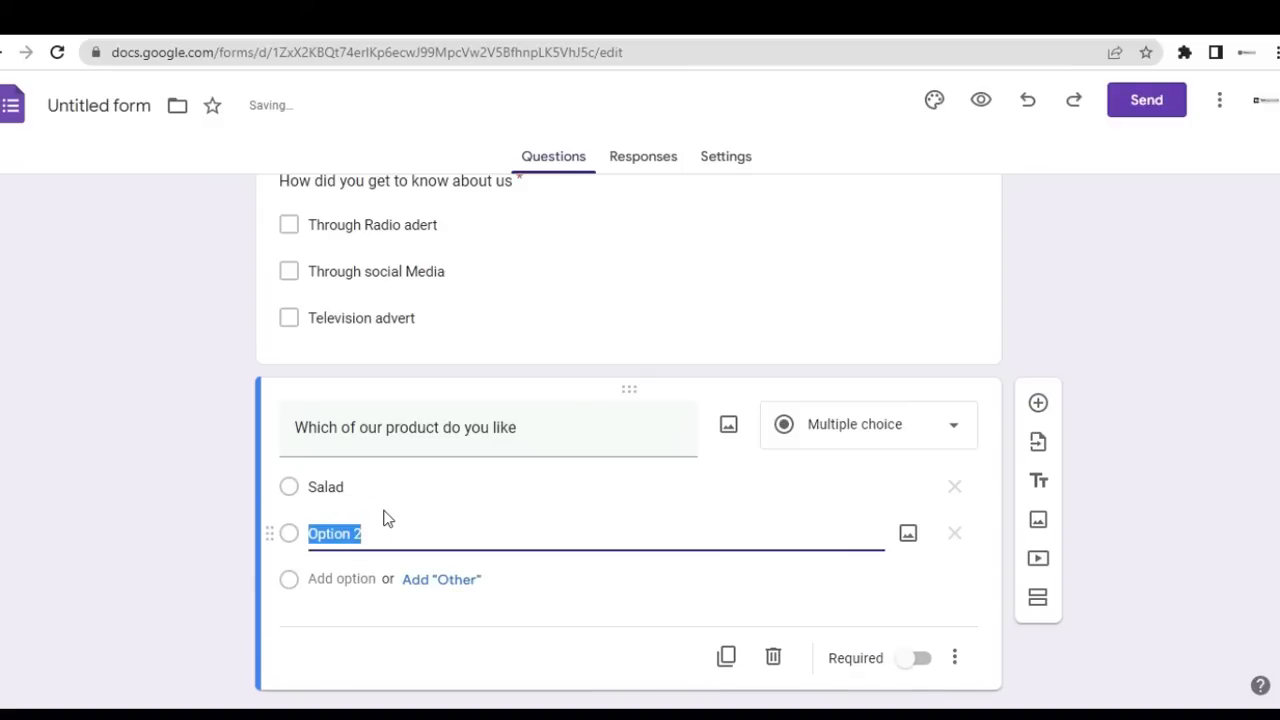
type("Ice Cream")
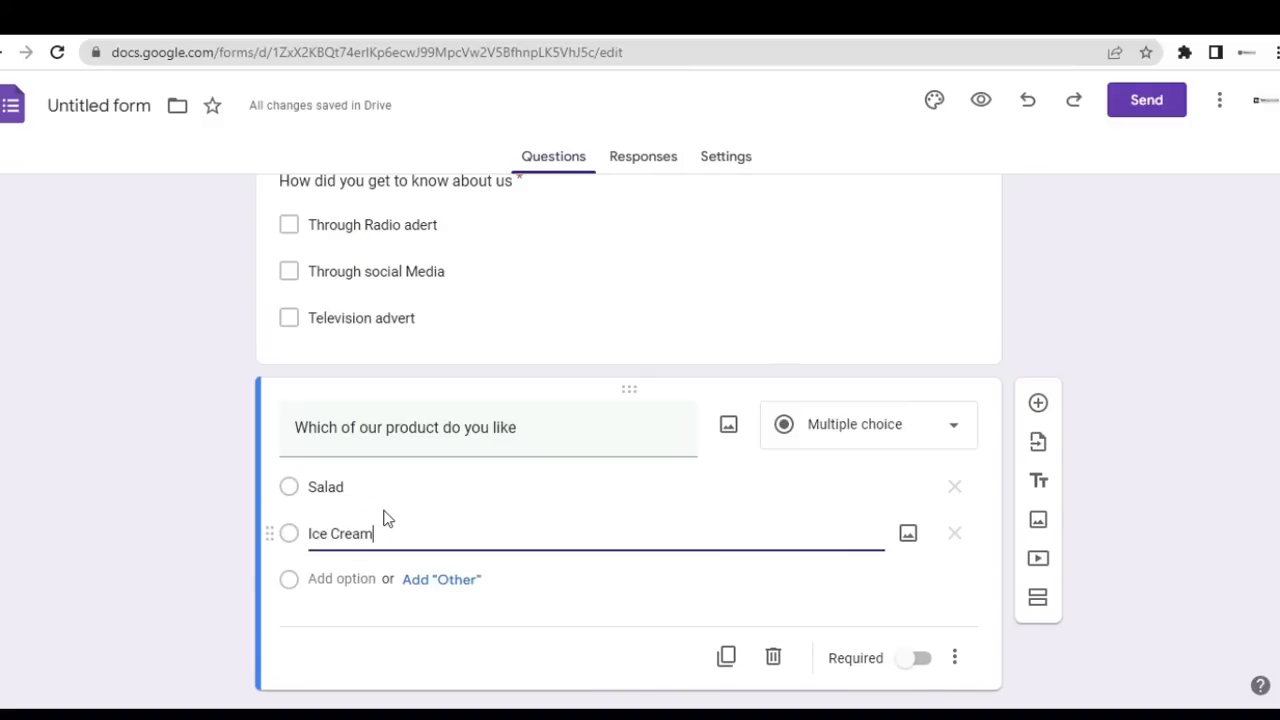
left_click(370, 579)
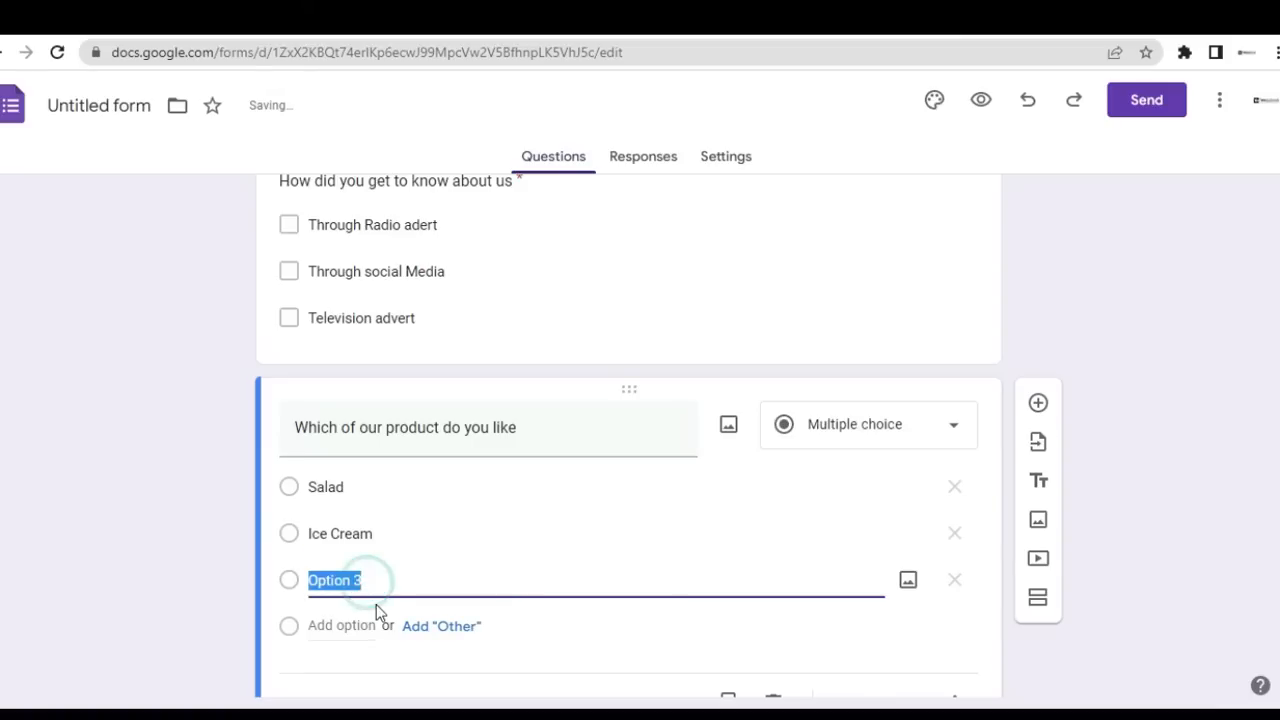
type("Drink")
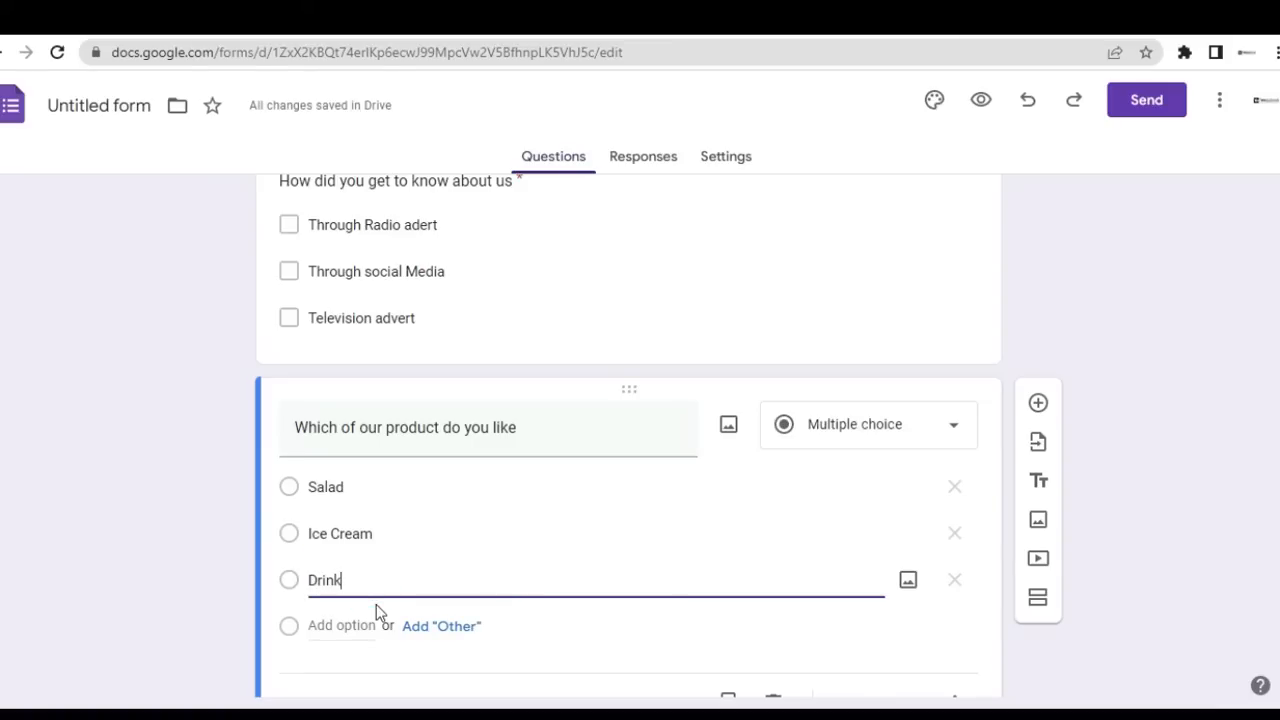
scroll(395, 560, "down", 1)
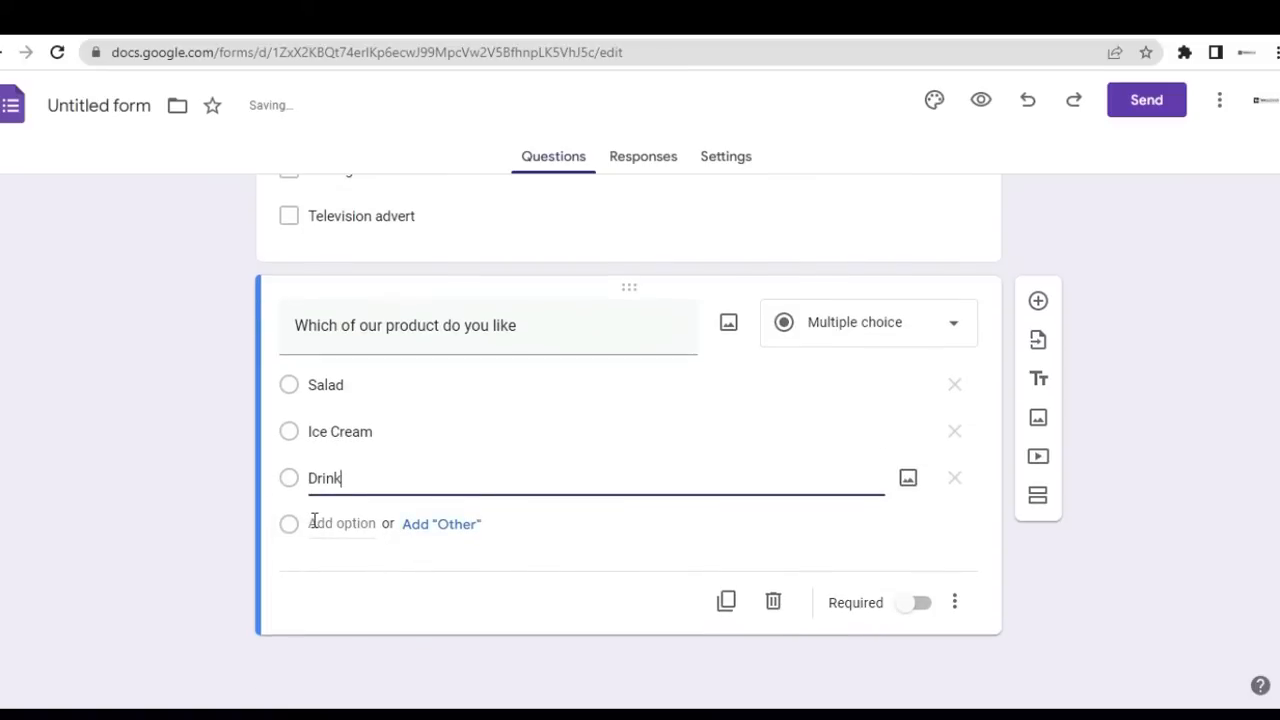
left_click(313, 522)
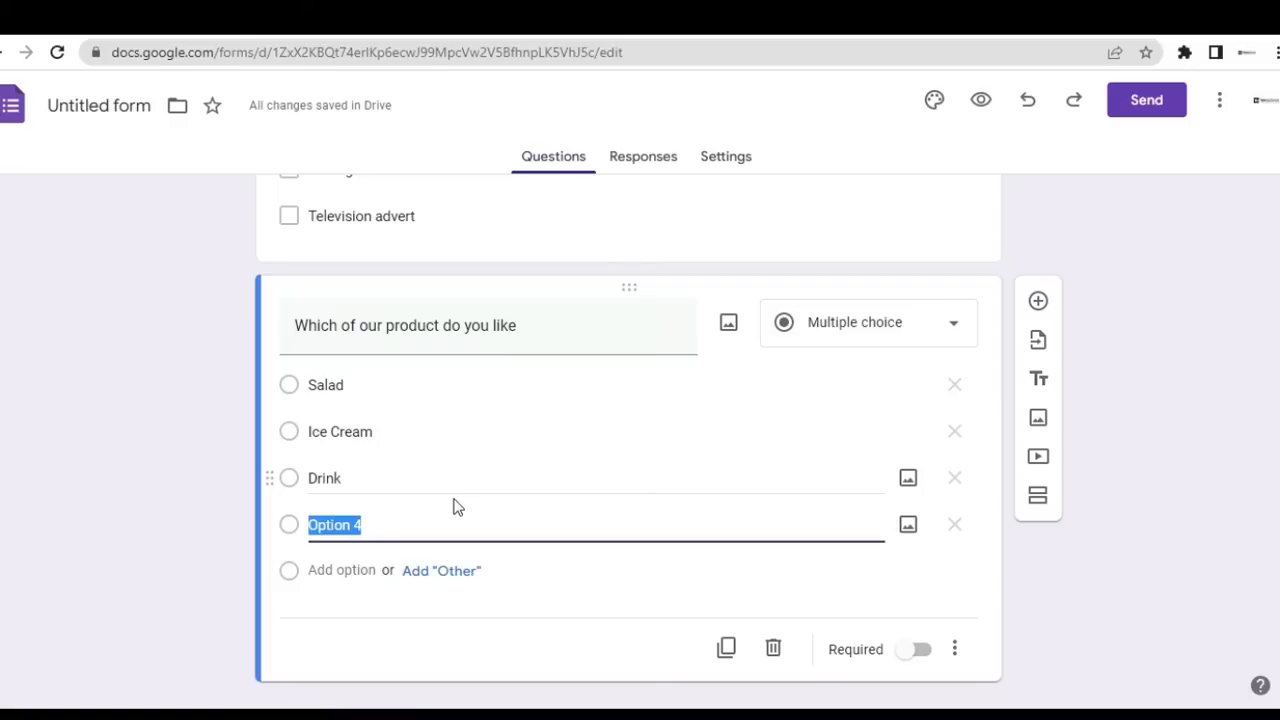
type("Pizza")
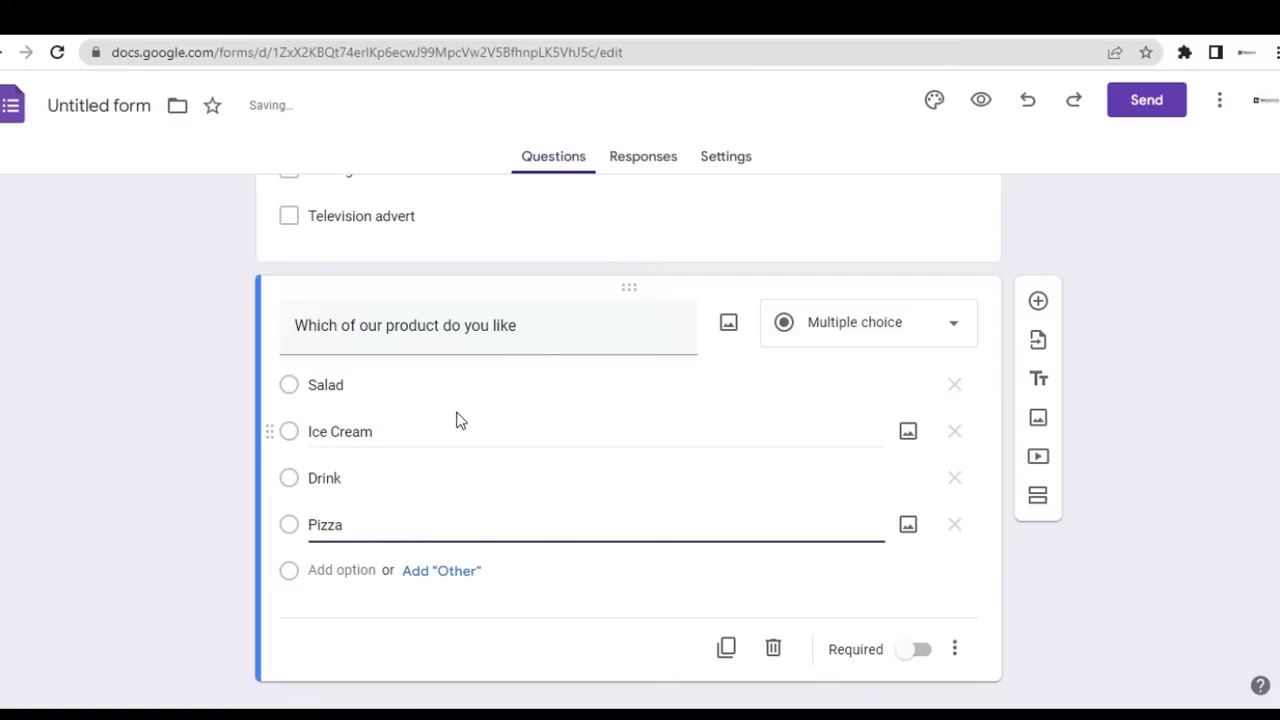
Add a third question worded "Which of our branch do you buy from" and set its answer type to Checkboxes
scroll(457, 420, "down", 1)
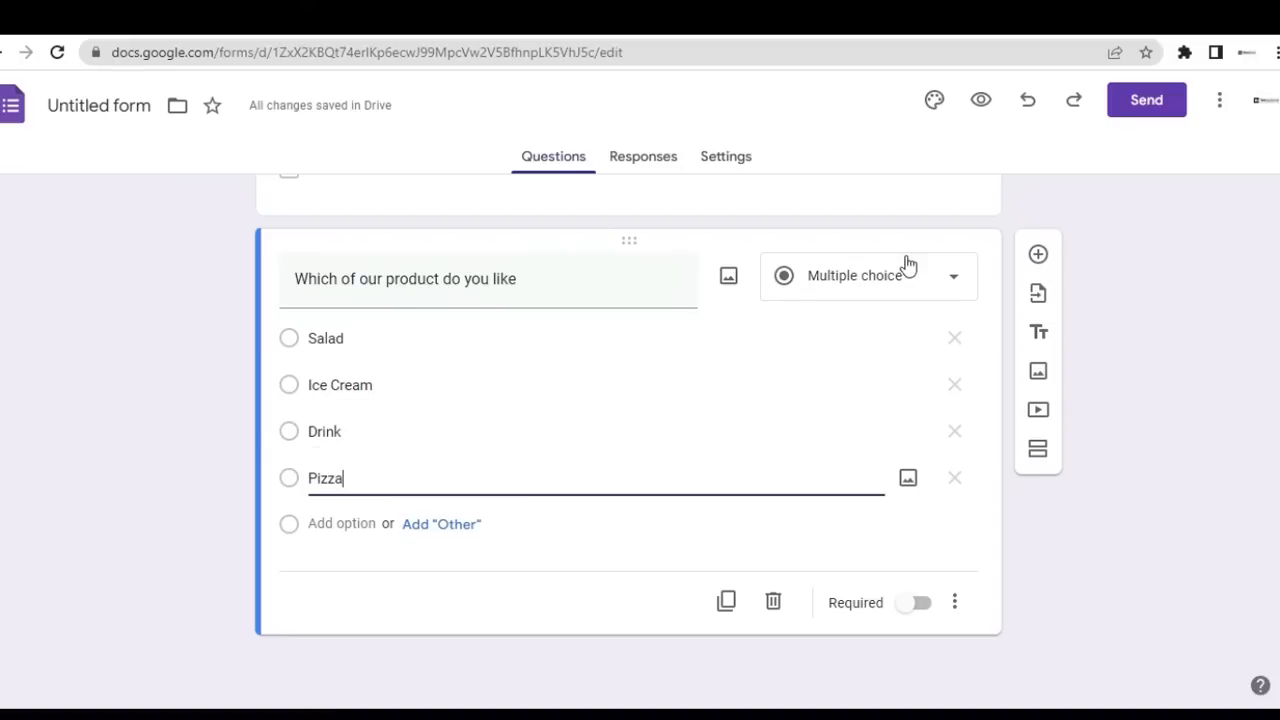
scroll(900, 330, "up", 1)
scroll(893, 337, "up", 2)
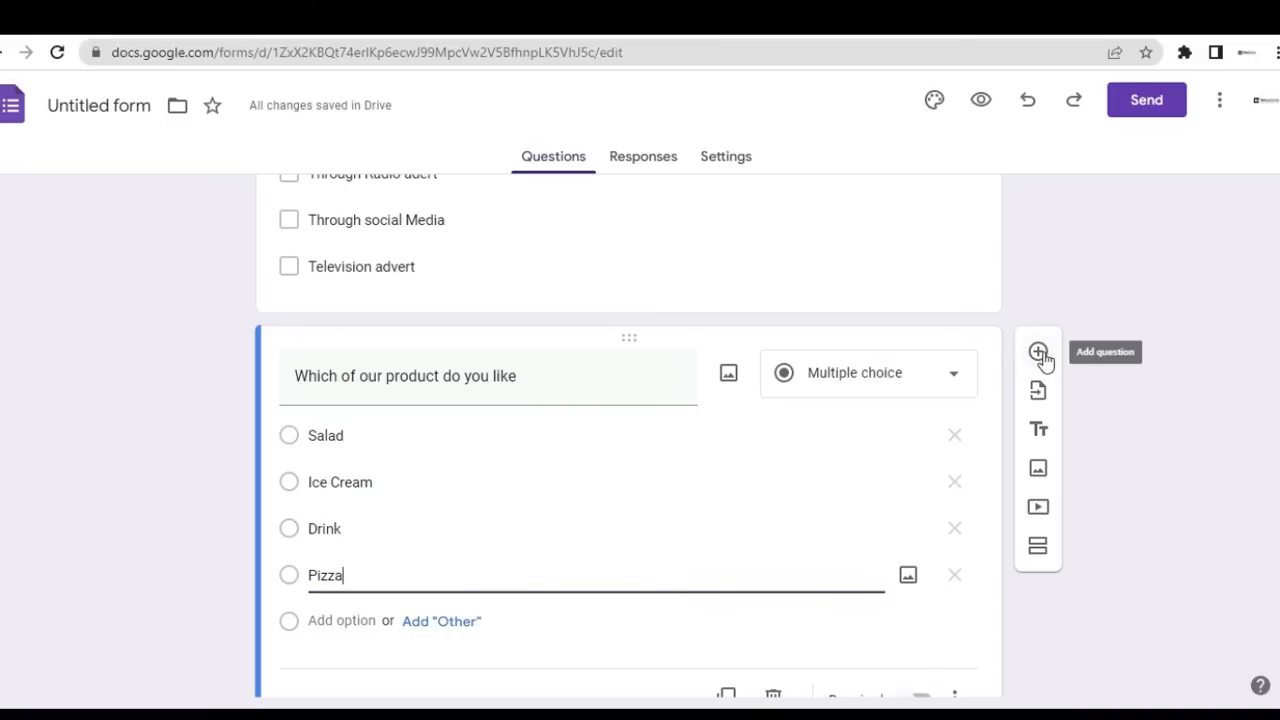
left_click(1038, 353)
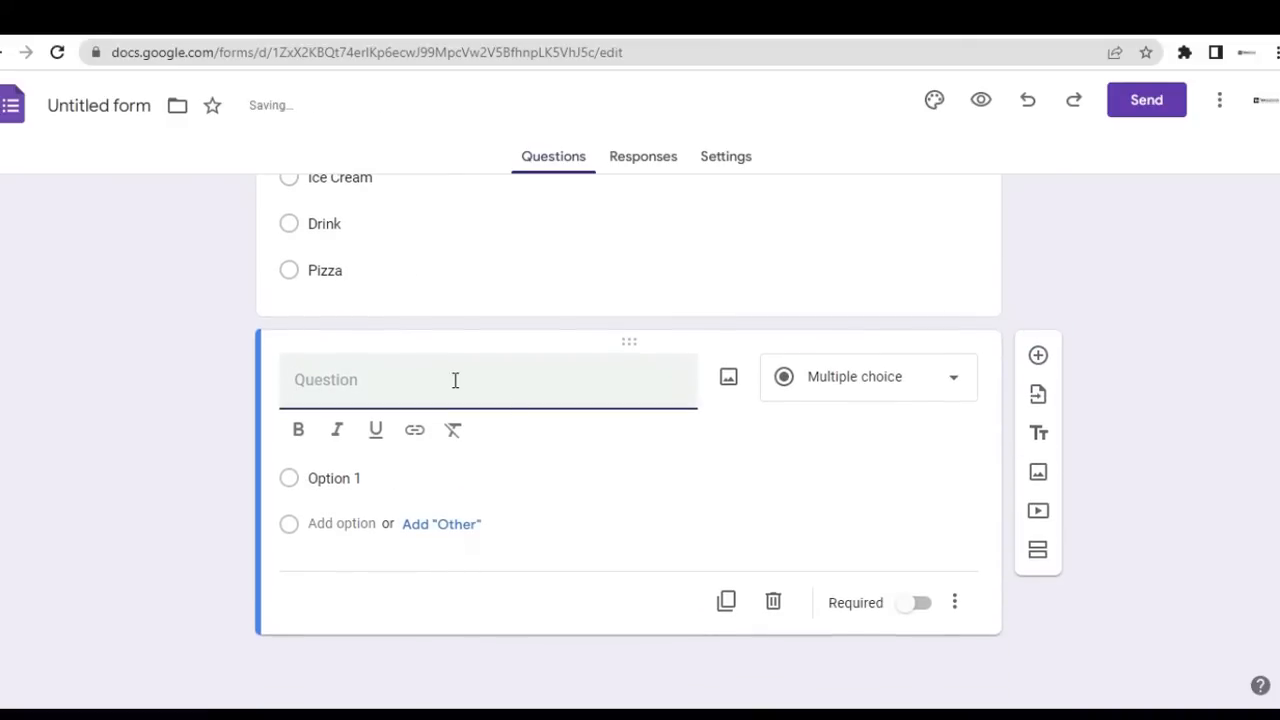
left_click(377, 386)
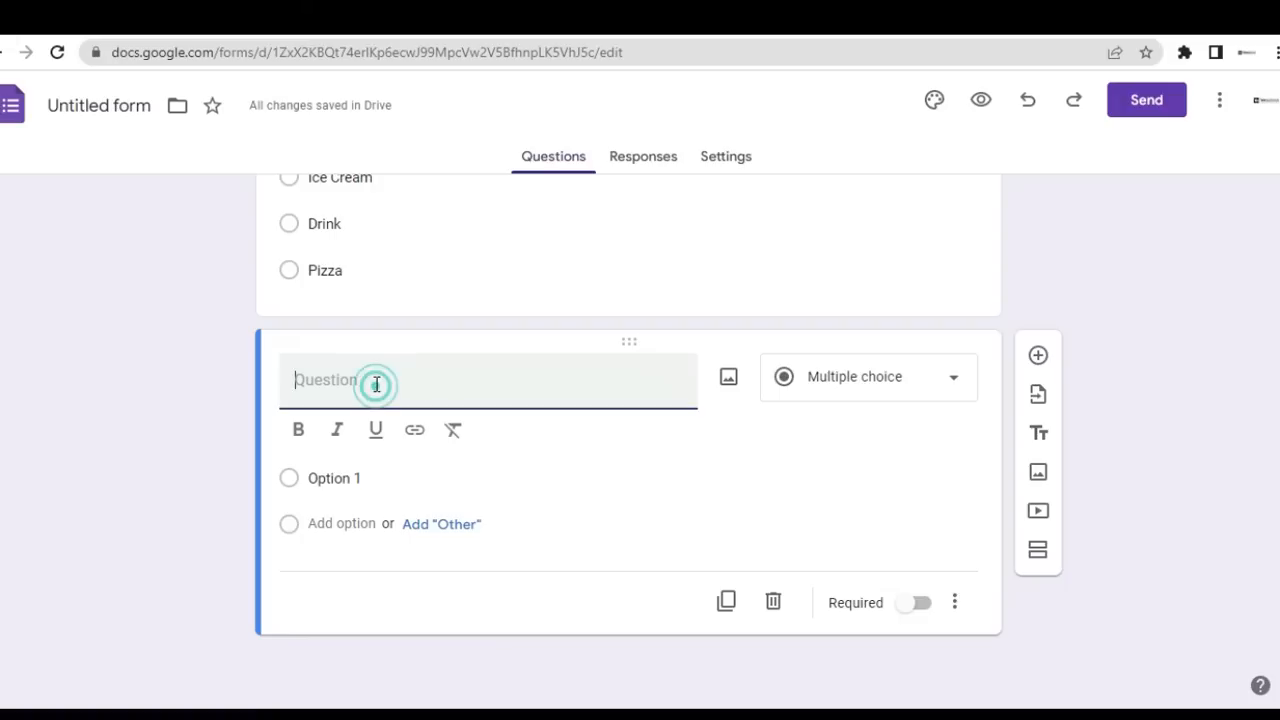
type("Wg")
type("hich ")
type("of ou")
type("r bran")
type("ch ")
type("d")
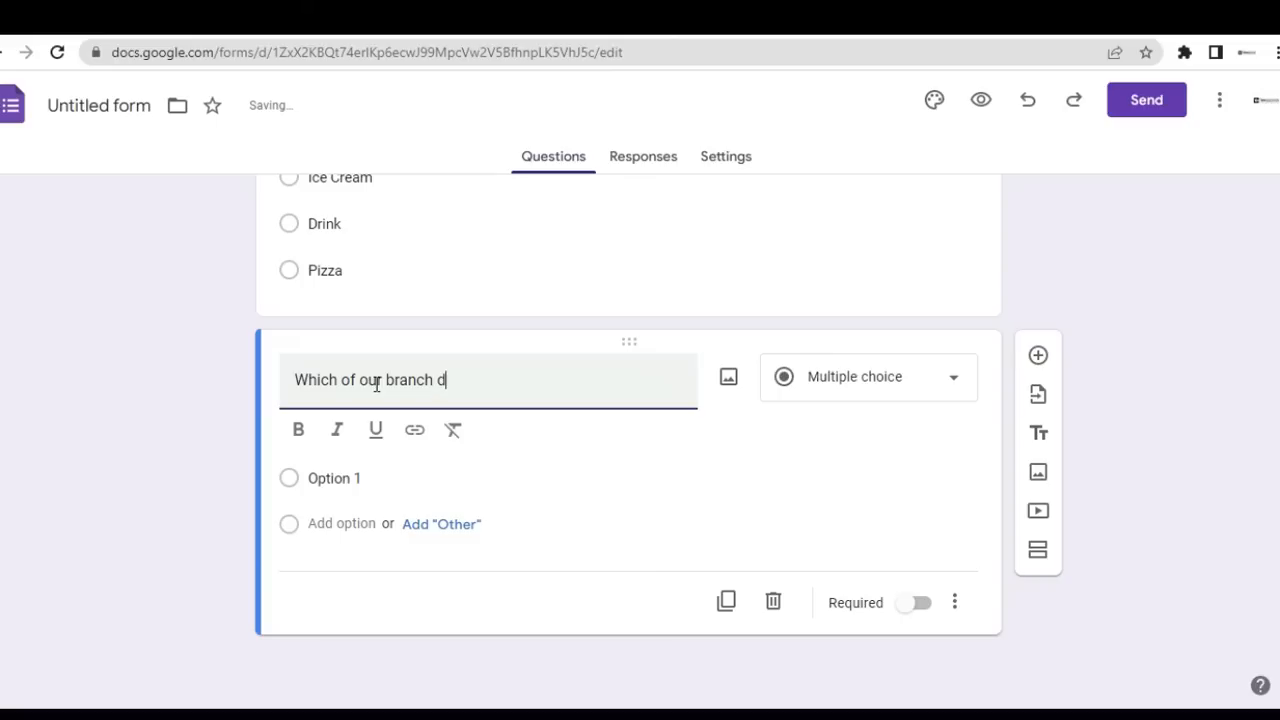
type("o you buy from")
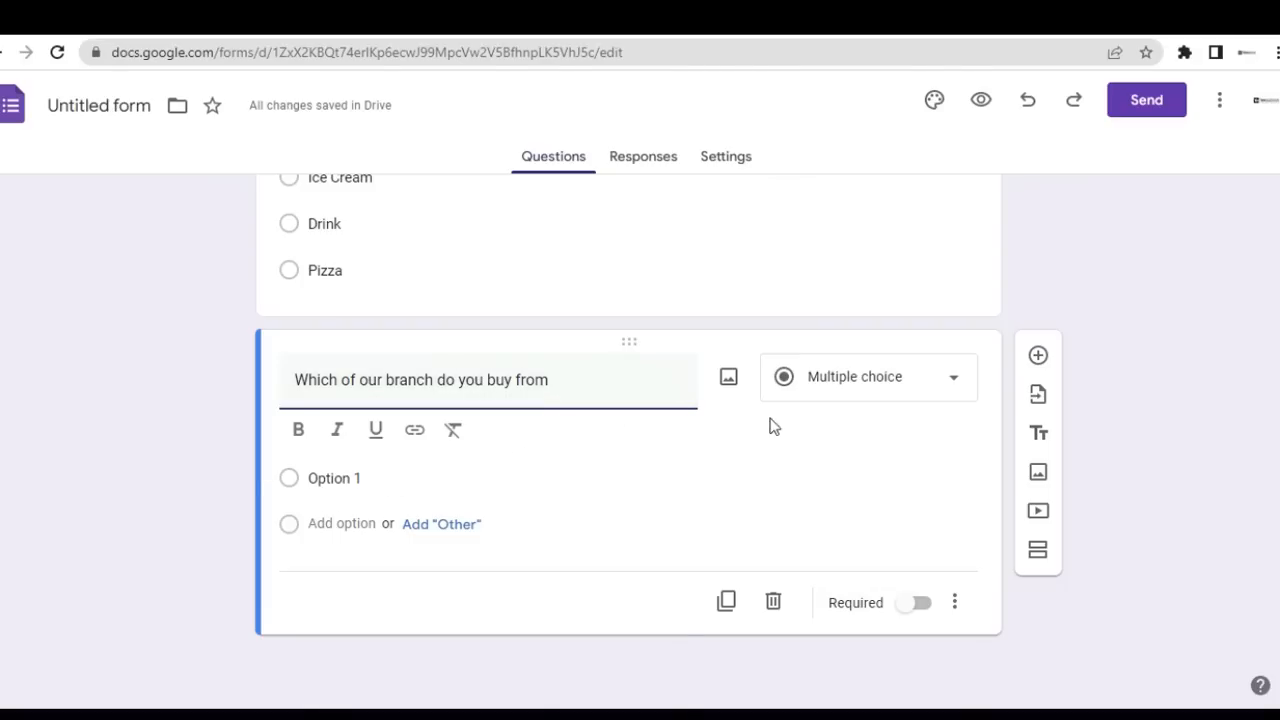
left_click(878, 388)
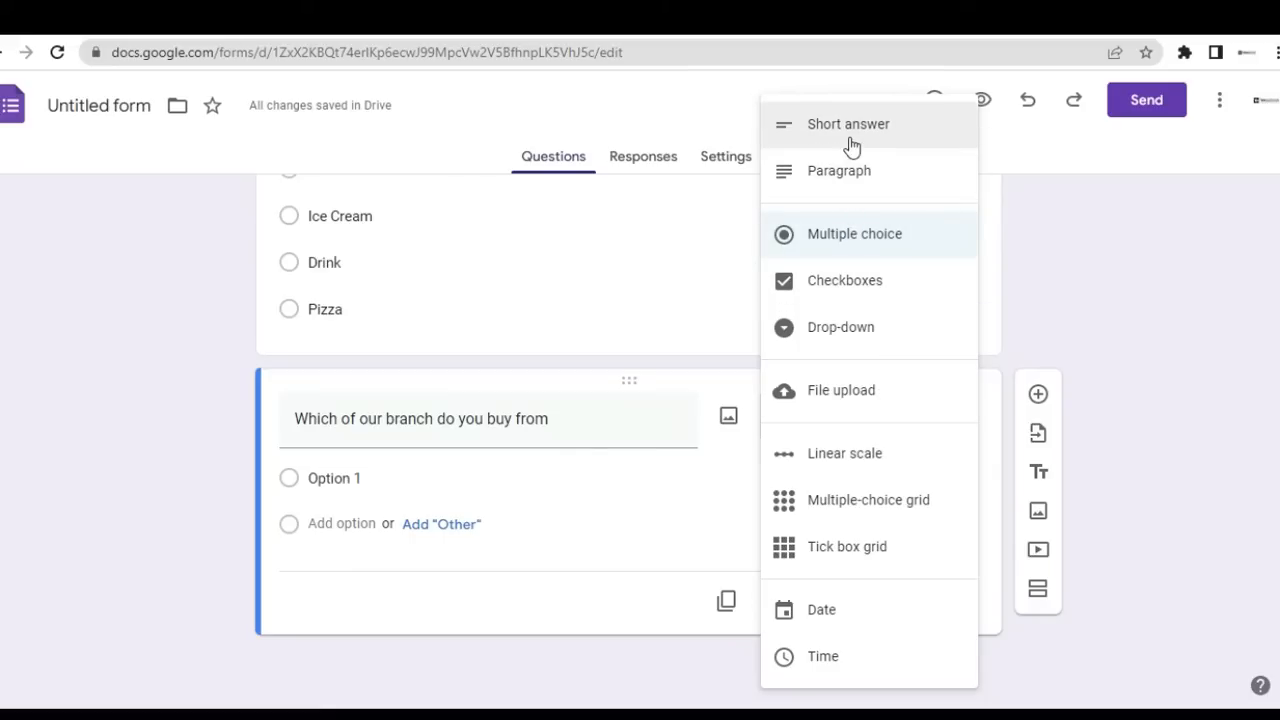
left_click(843, 292)
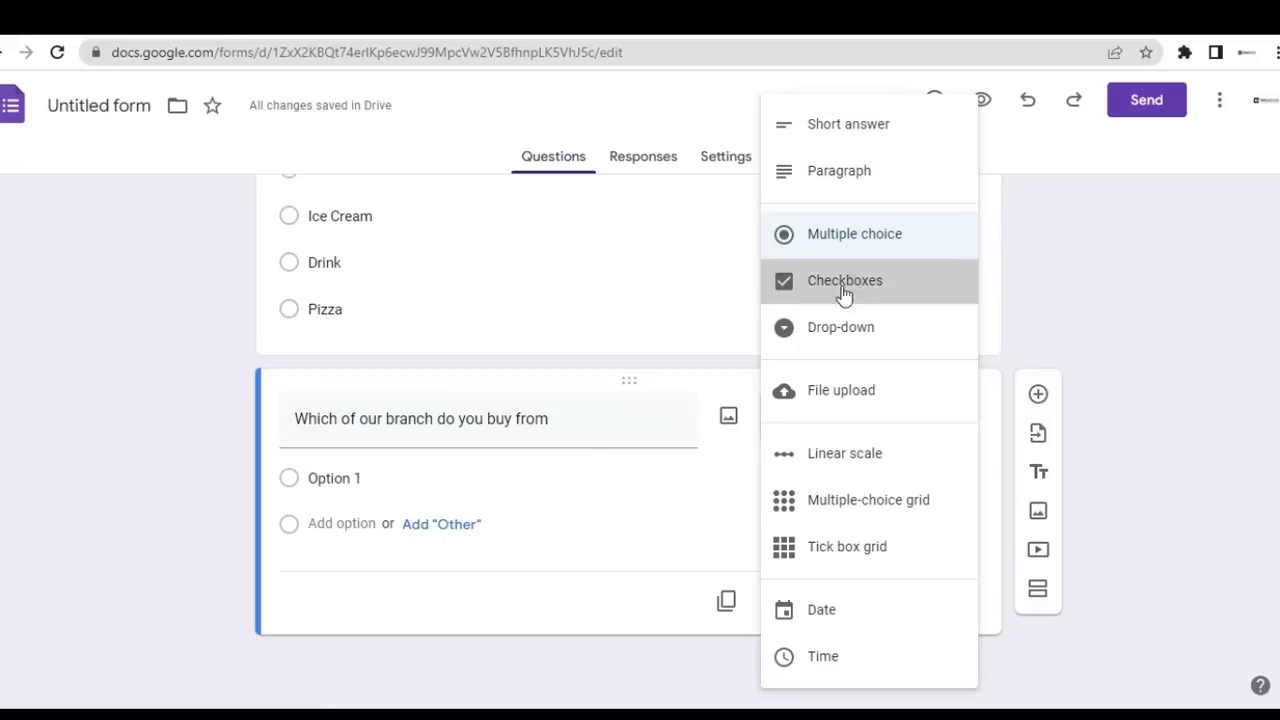
Set the branch question's first two checkbox options to "Kasoa" and "Kumasi"
left_click(384, 474)
type("Kasoa")
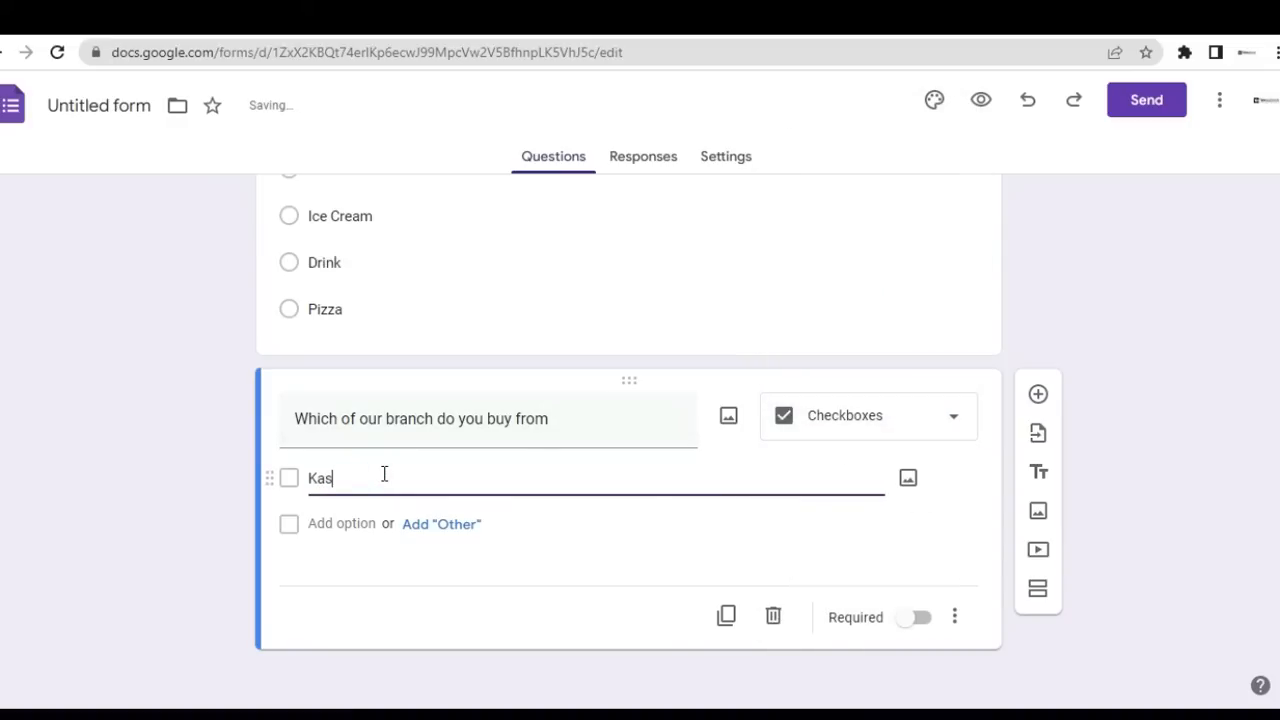
left_click(330, 523)
type("Kumasi")
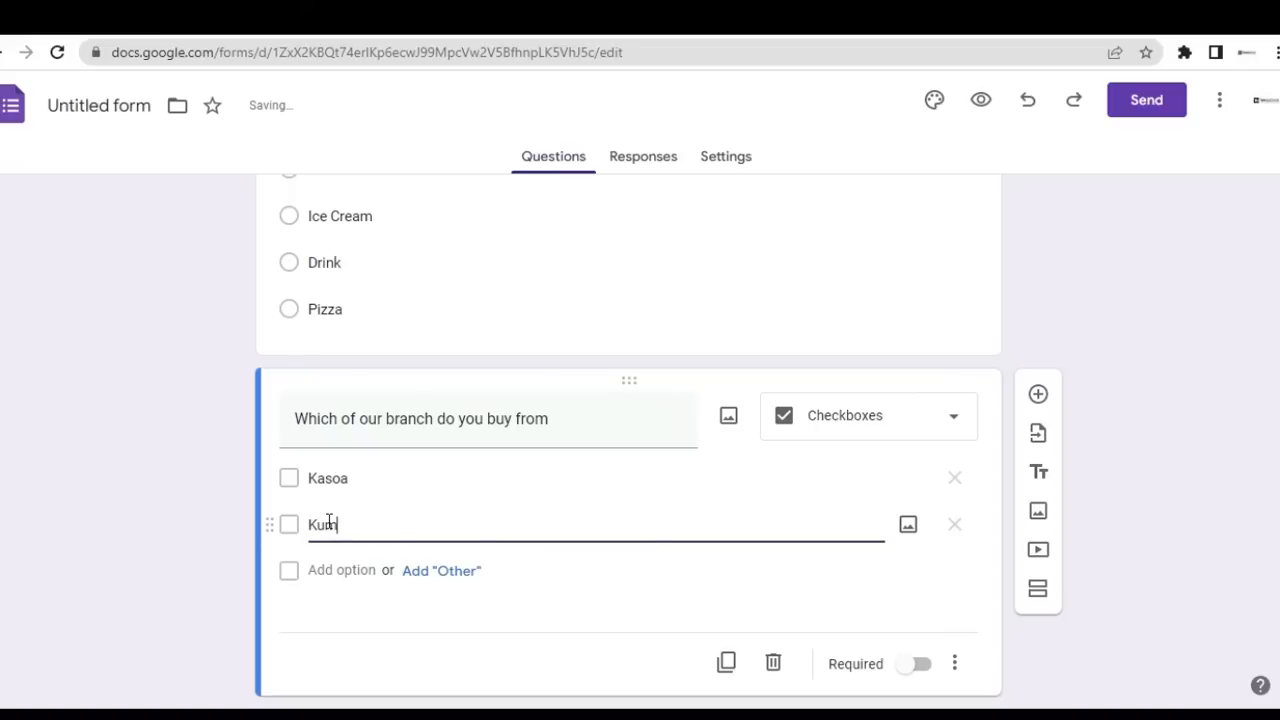
Add "Accra" as the third checkbox option of the branch question
left_click(323, 574)
type("Accra")
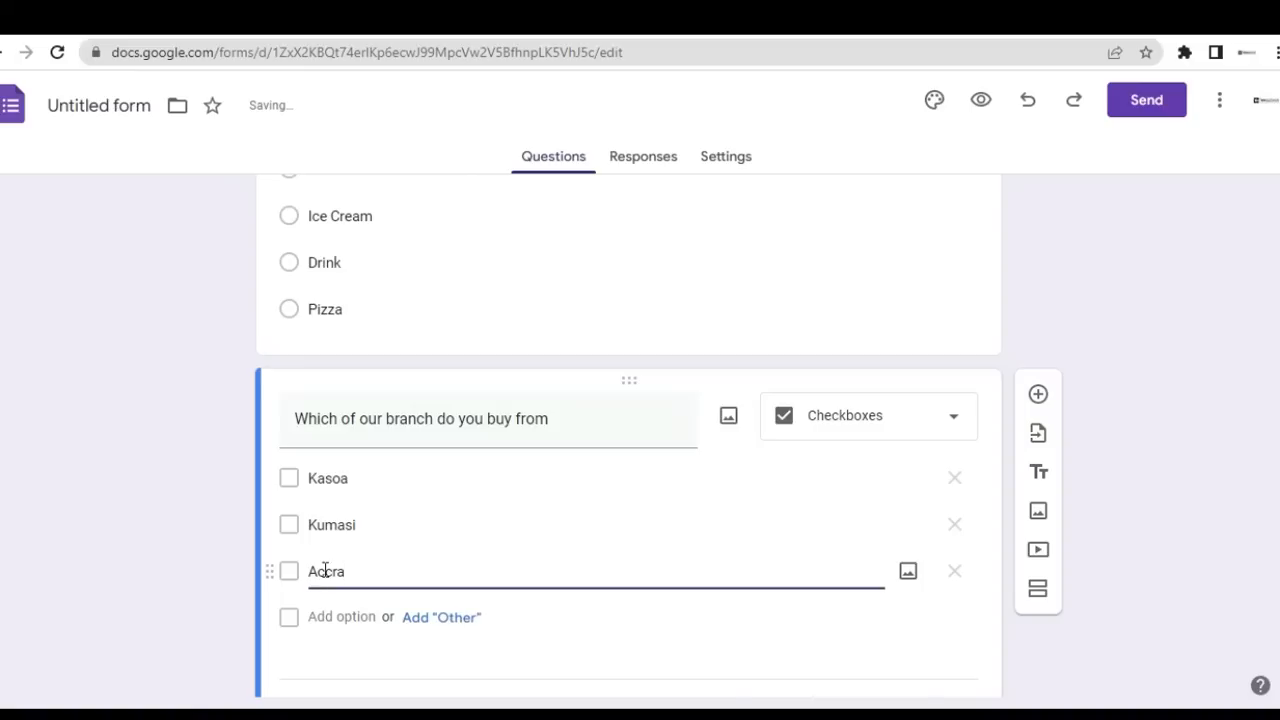
Add a fourth question worded "Your Full Name" with the Short answer type and make it required
scroll(325, 570, "down", 1)
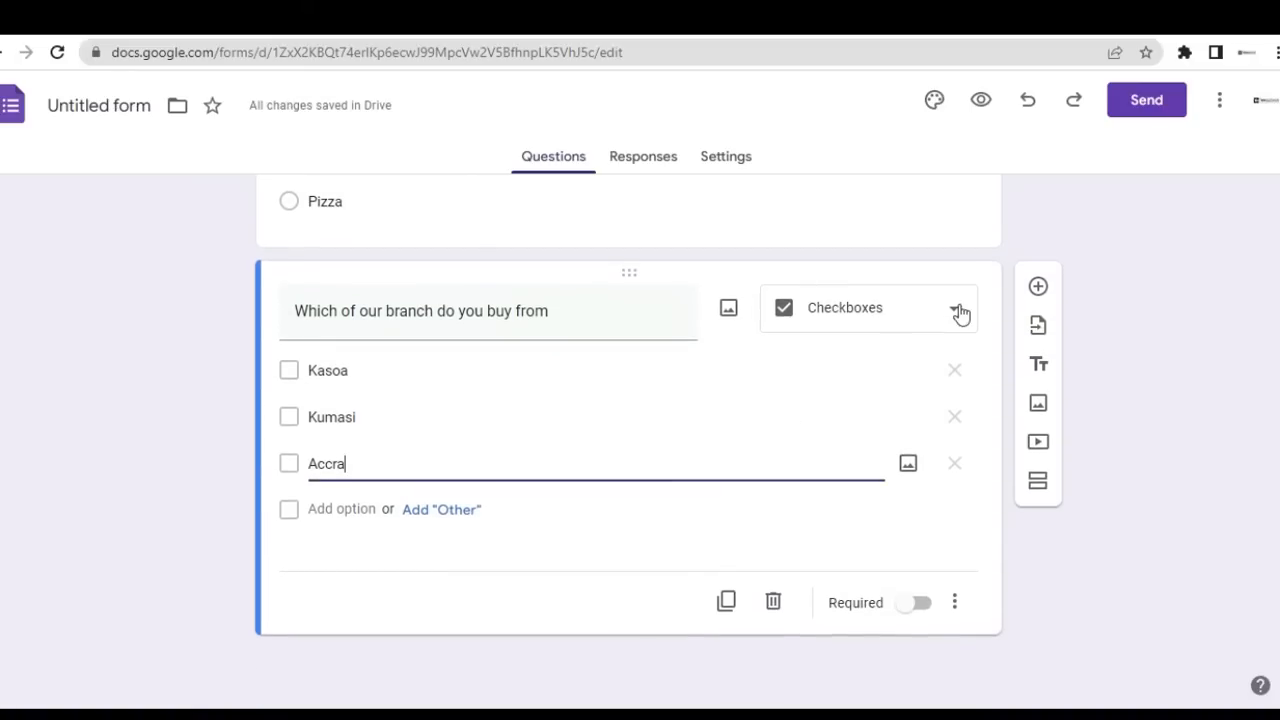
left_click(1038, 287)
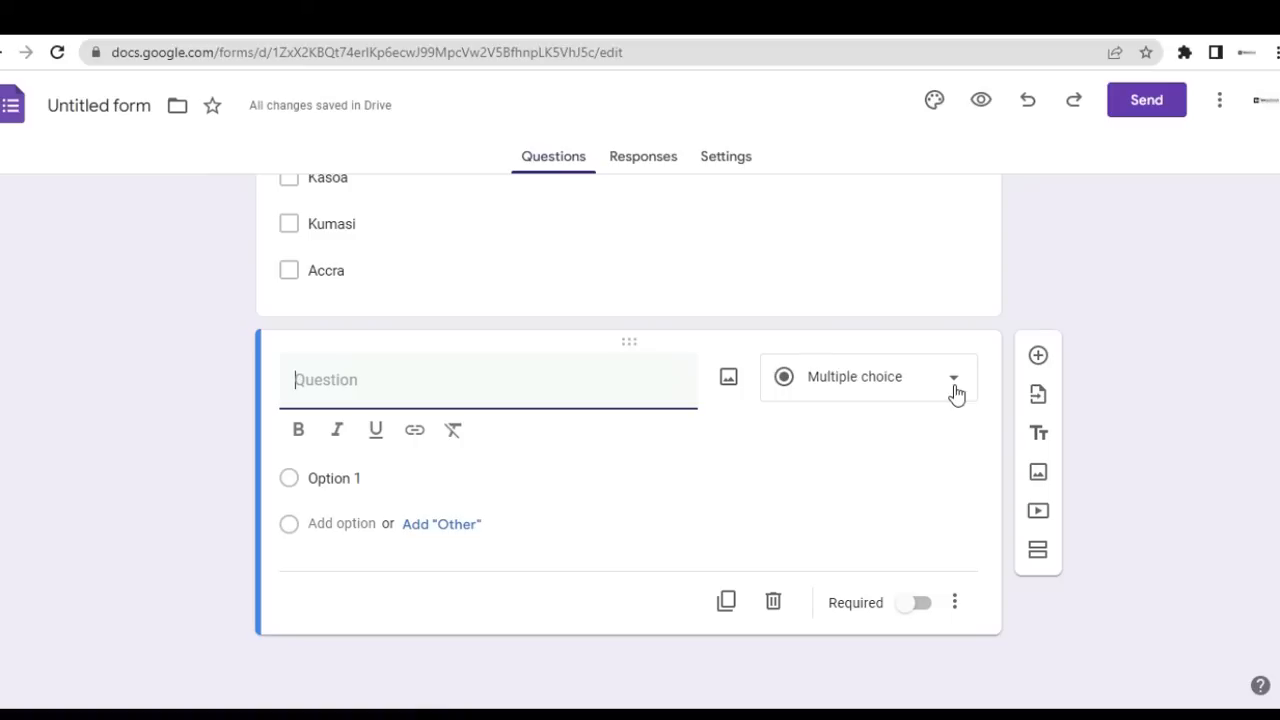
left_click(958, 380)
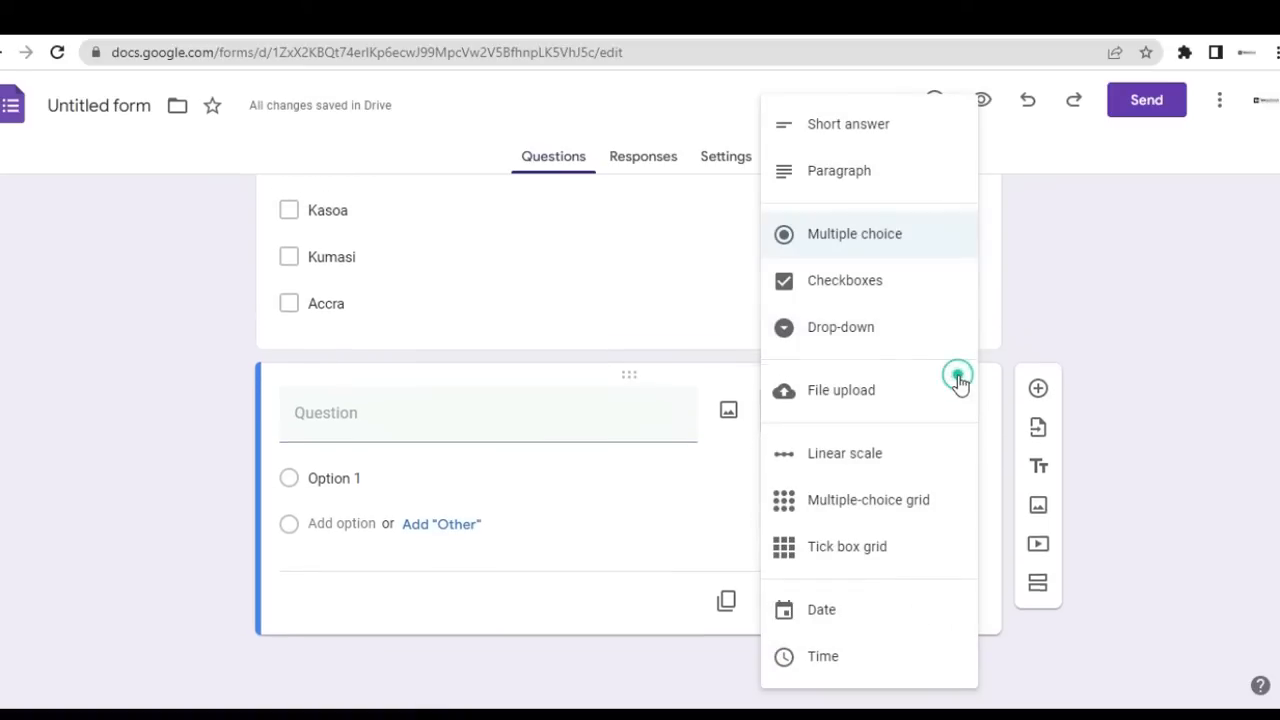
left_click(871, 140)
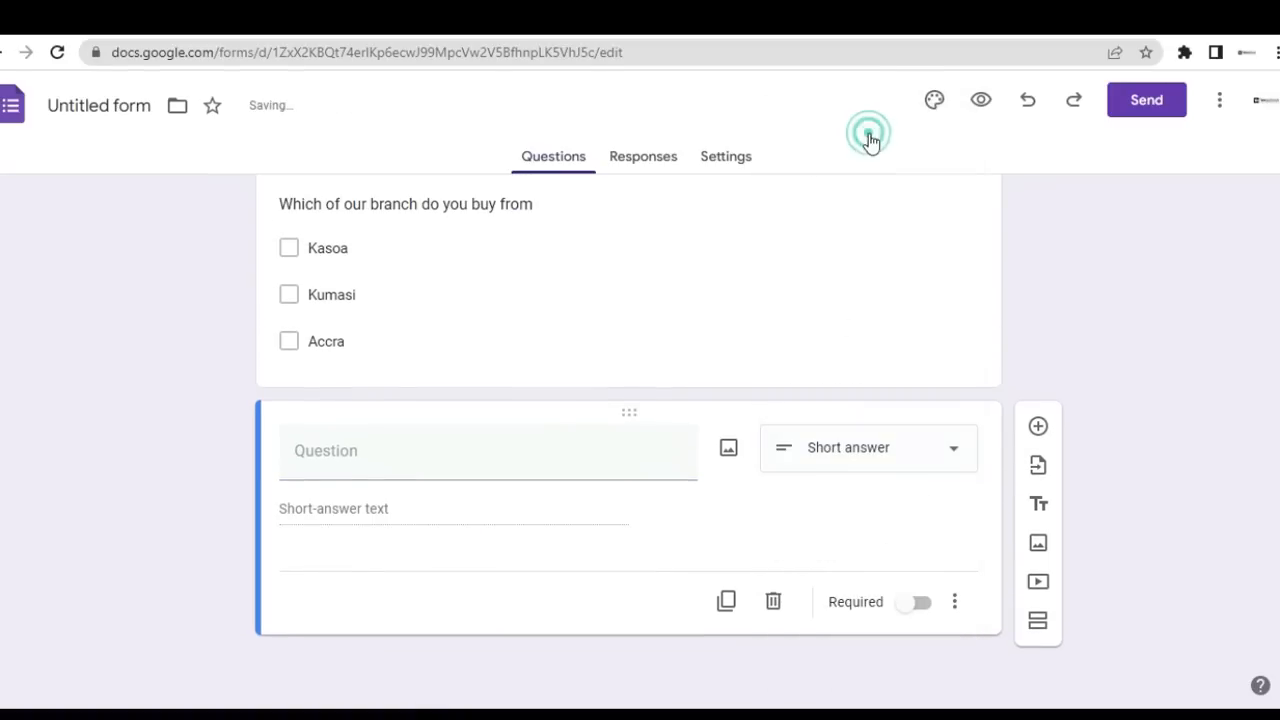
left_click(401, 468)
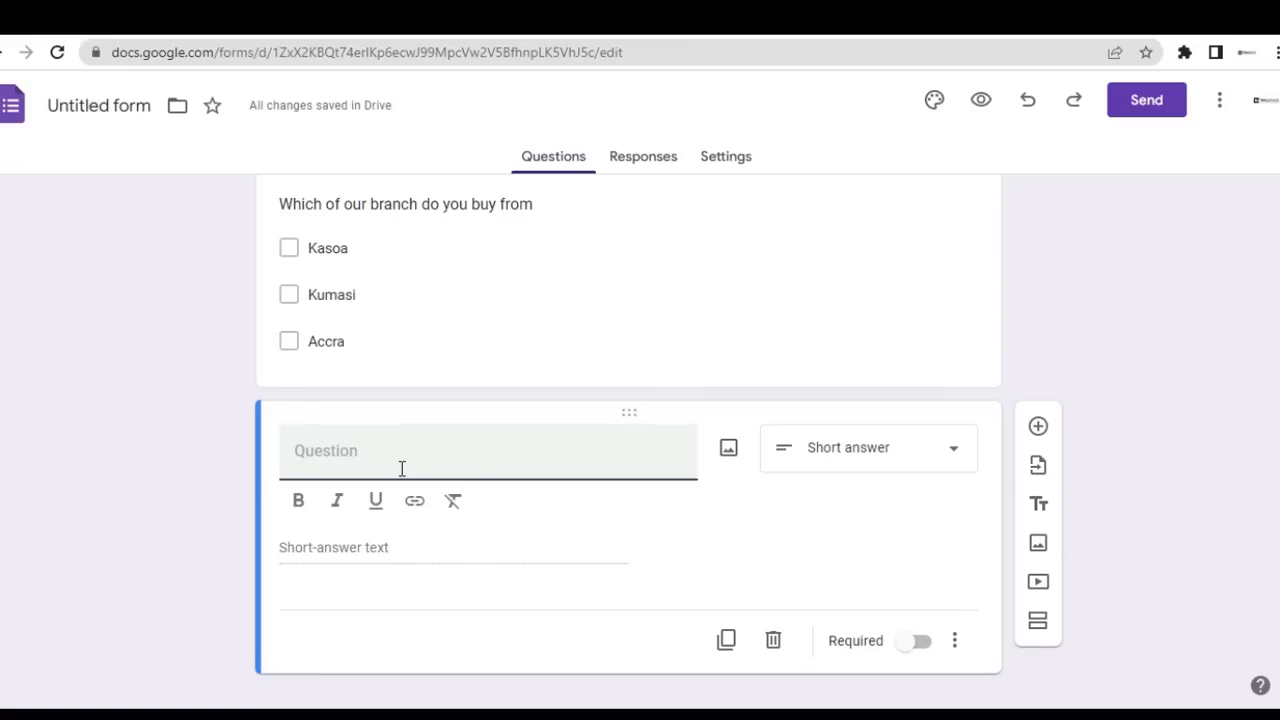
type("Your Full Name")
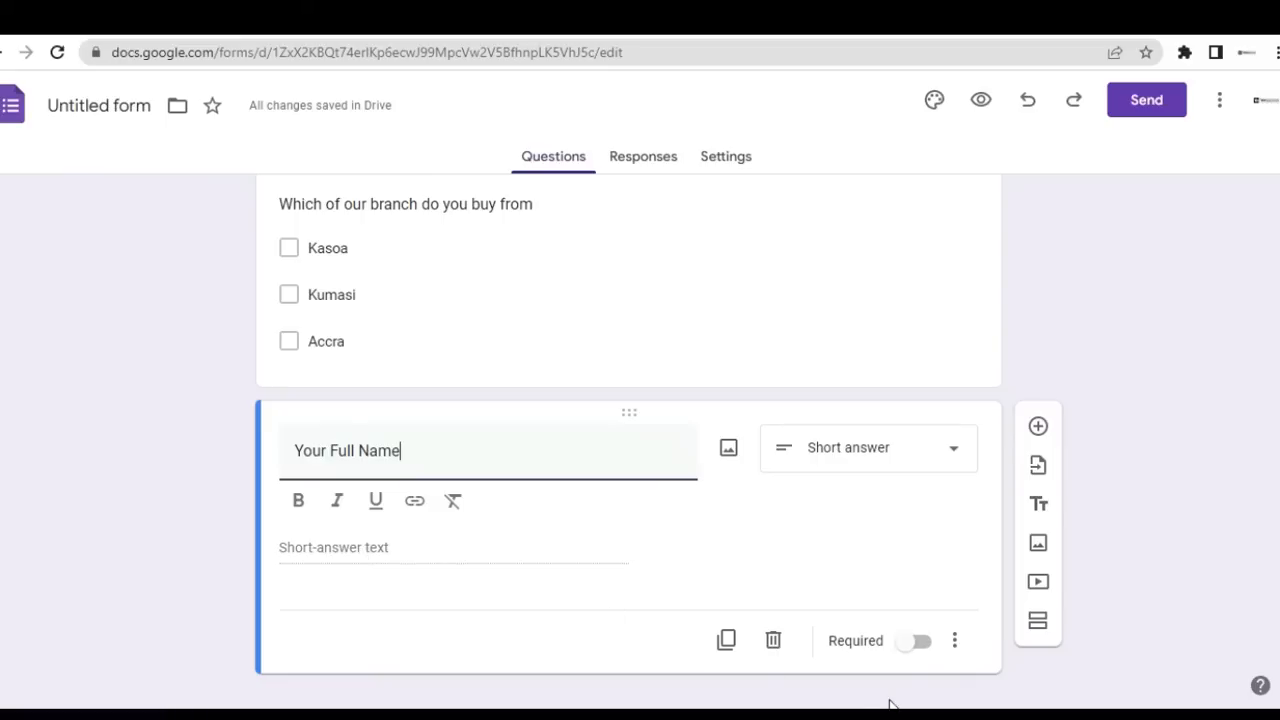
left_click(912, 648)
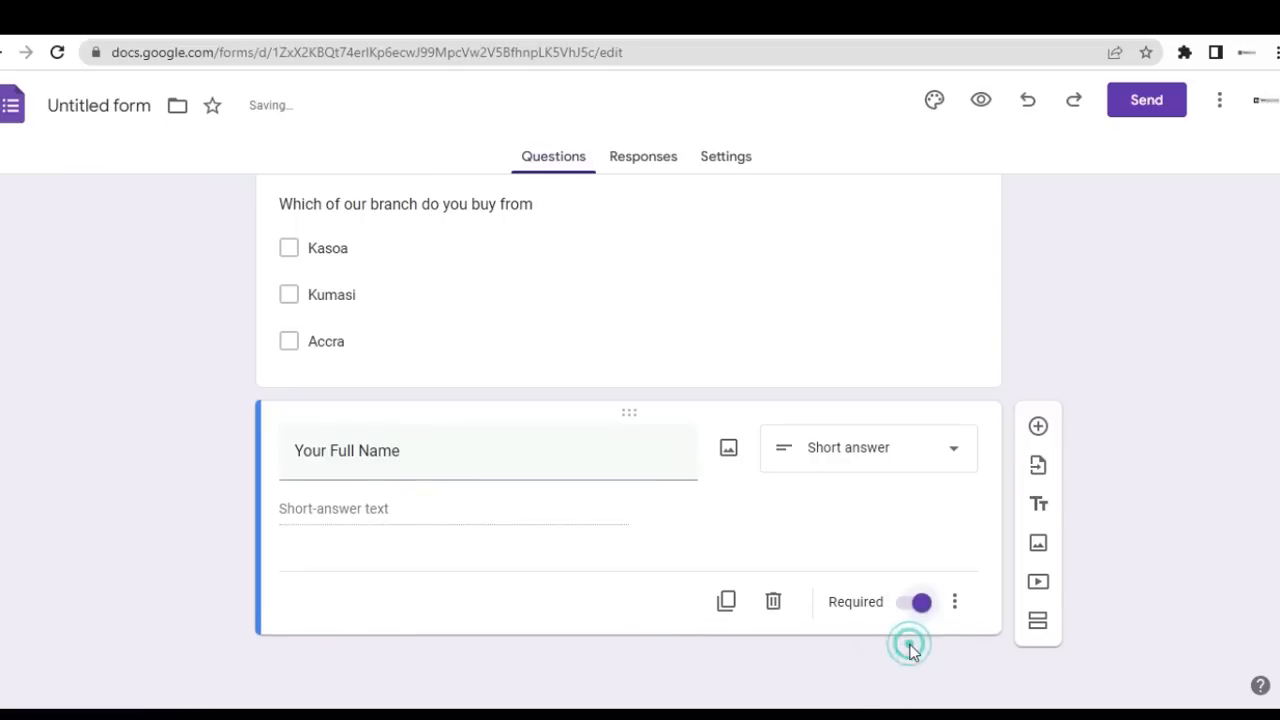
Make the questions "Which of our branch do you buy from" and "Which of our product do you like" required
scroll(697, 478, "up", 1)
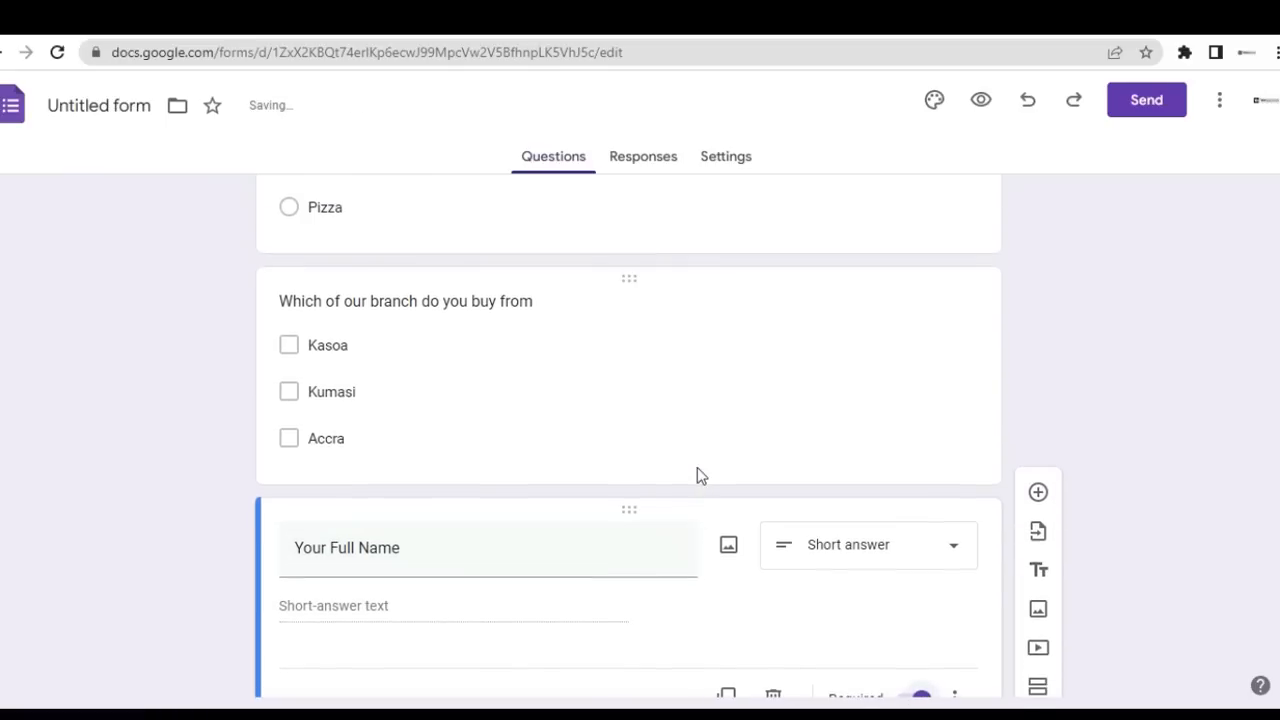
left_click(625, 398)
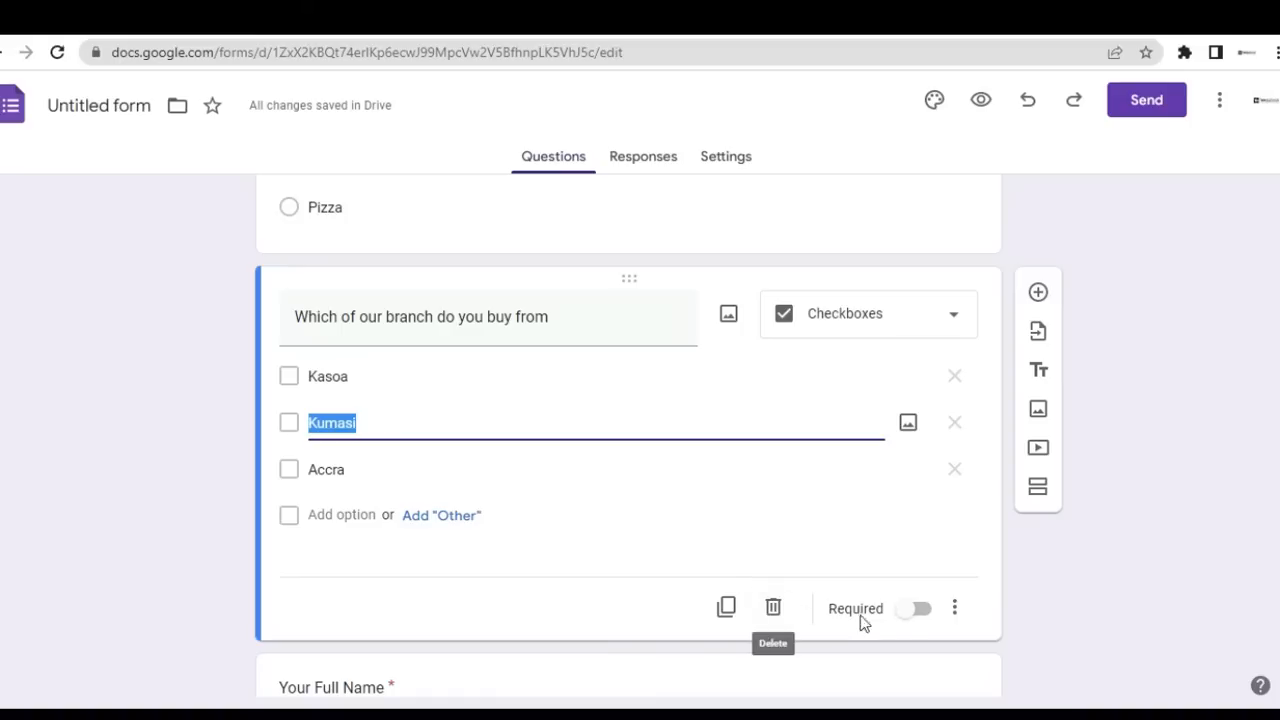
left_click(913, 620)
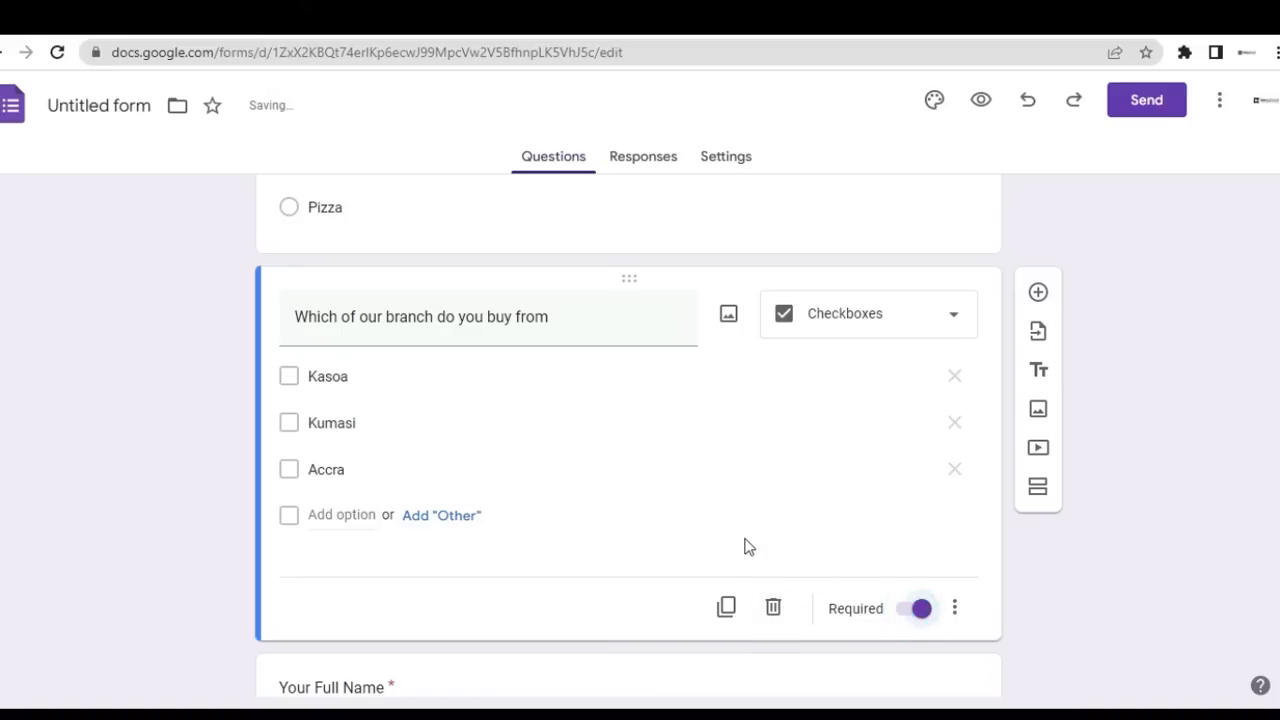
scroll(745, 545, "up", 3)
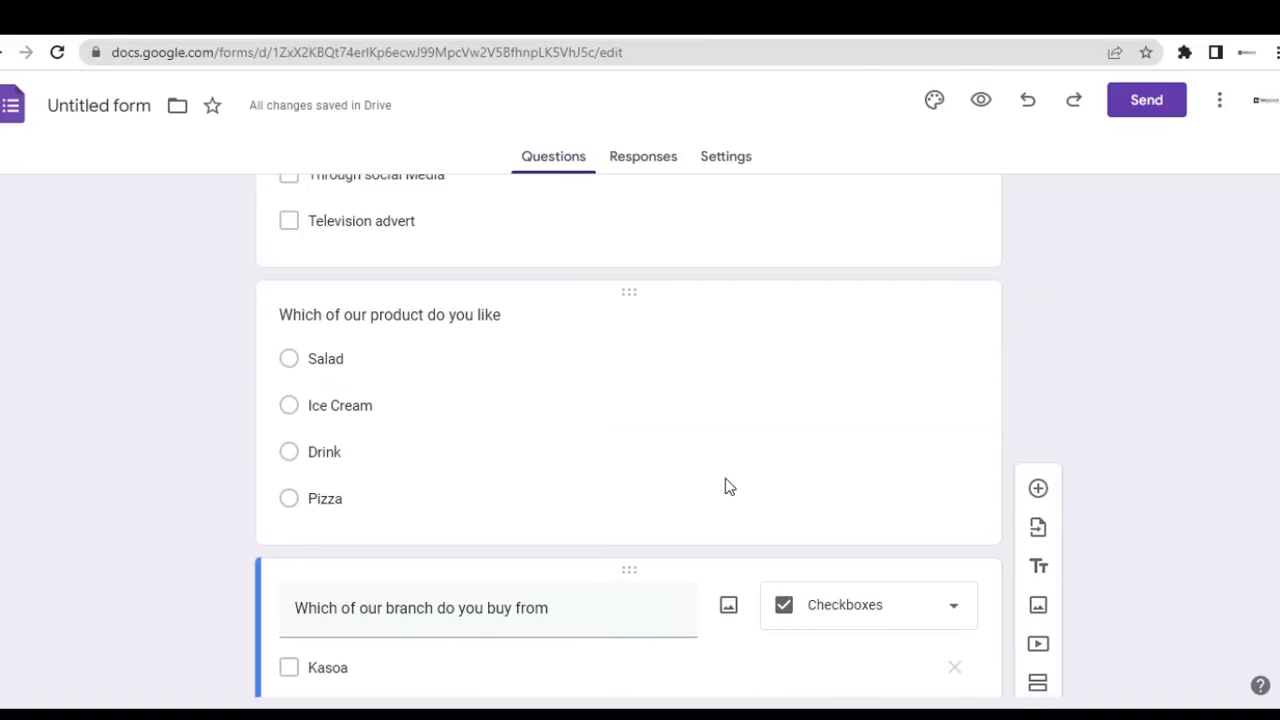
left_click(724, 479)
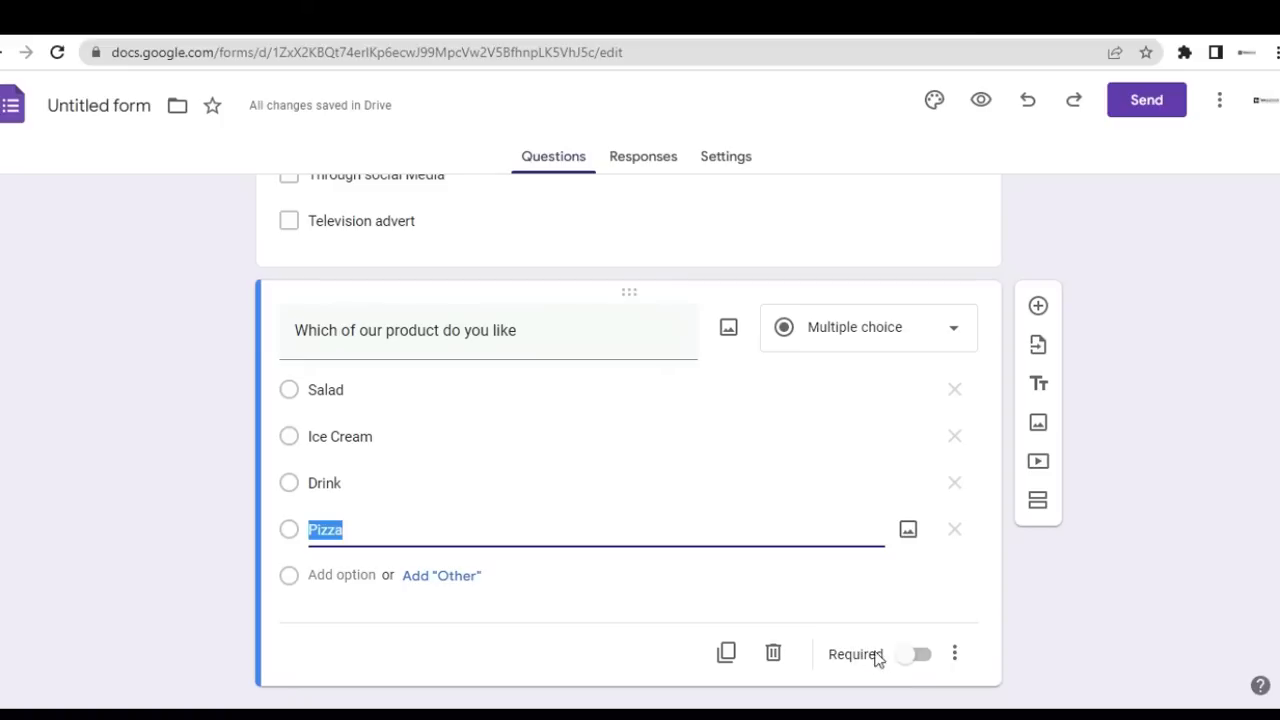
left_click(913, 654)
Open the form preview, dismiss the auto-save notice and look over the form's title and description
scroll(811, 569, "down", 4)
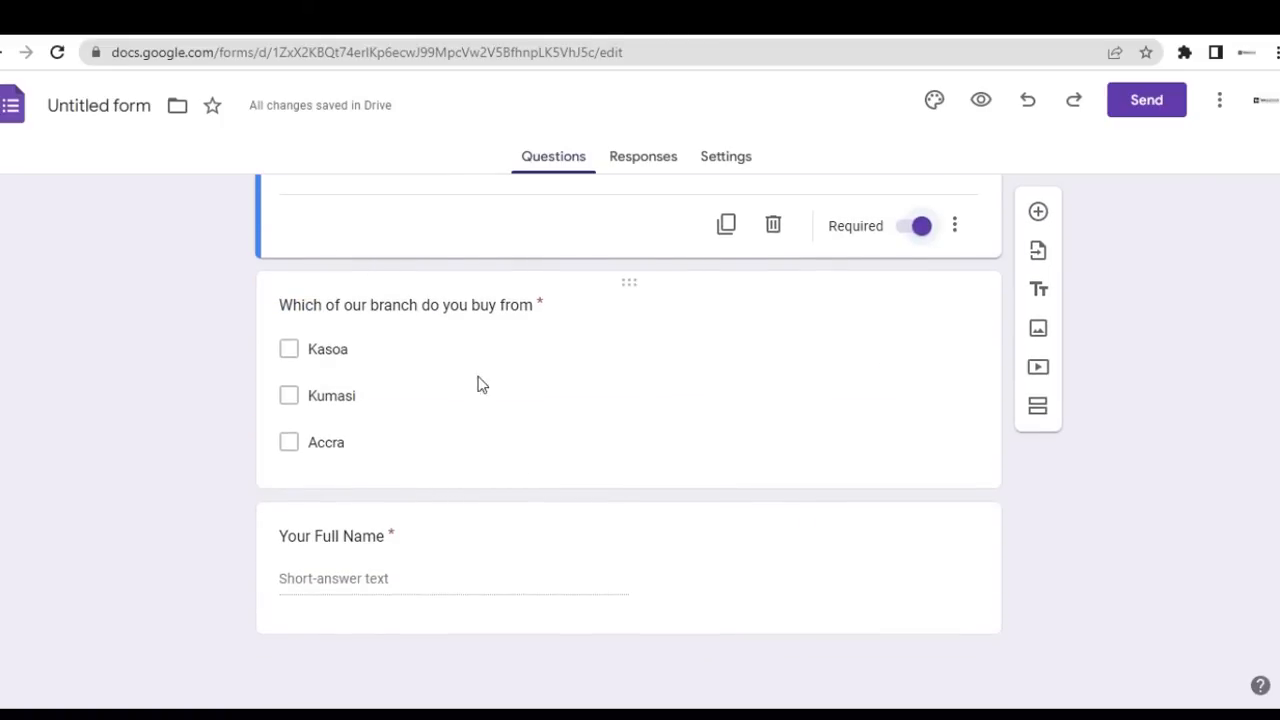
scroll(489, 455, "up", 3)
scroll(489, 460, "up", 4)
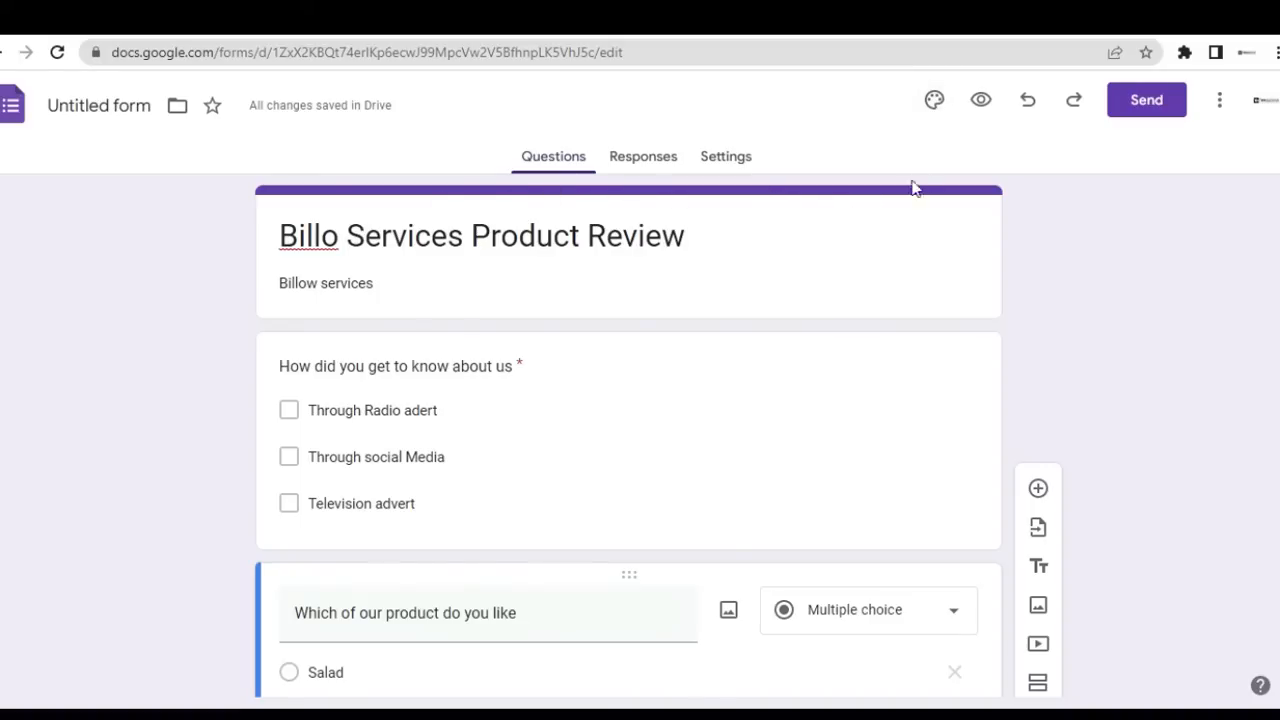
left_click(981, 106)
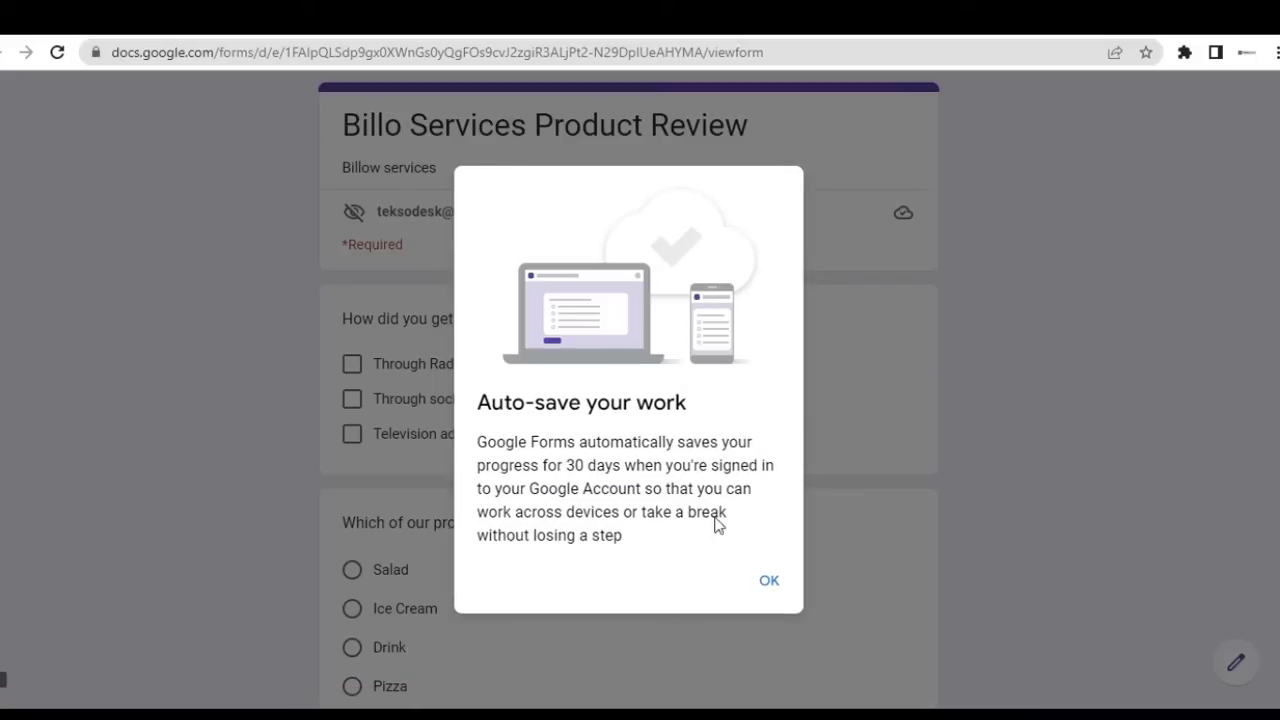
left_click(783, 590)
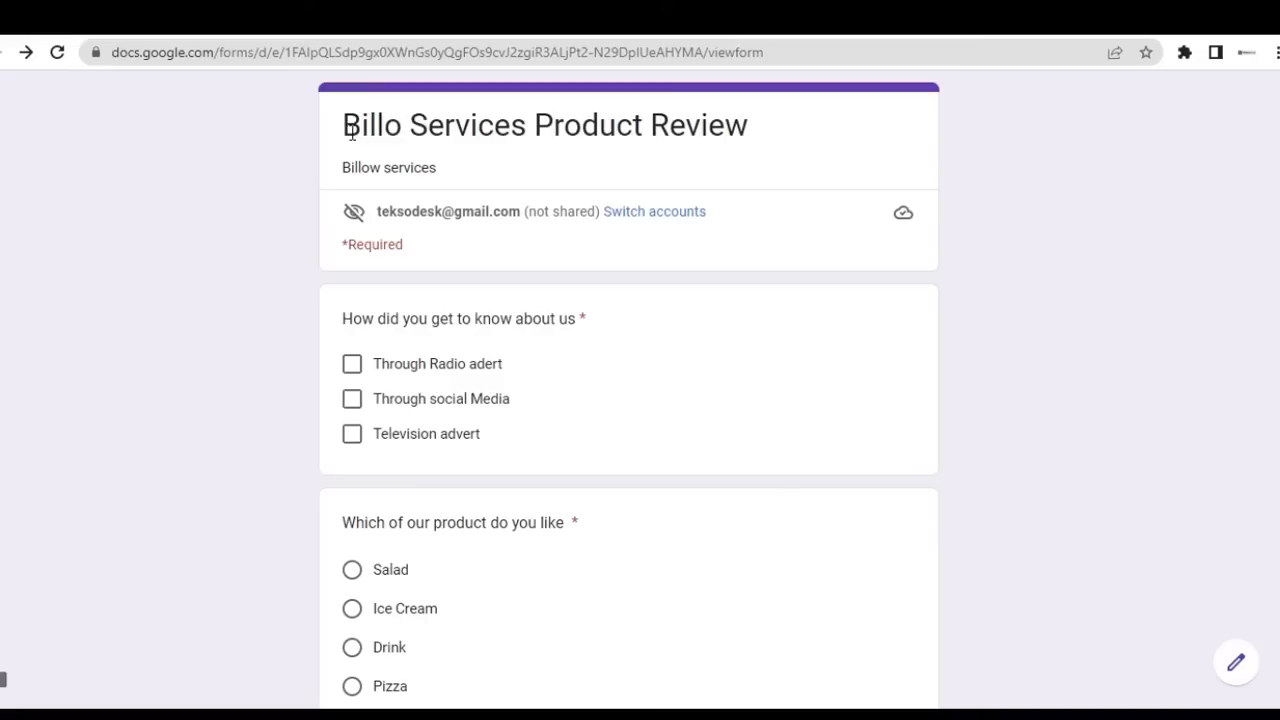
left_click_drag(352, 133, 771, 149)
left_click(771, 146)
left_click_drag(438, 169, 344, 168)
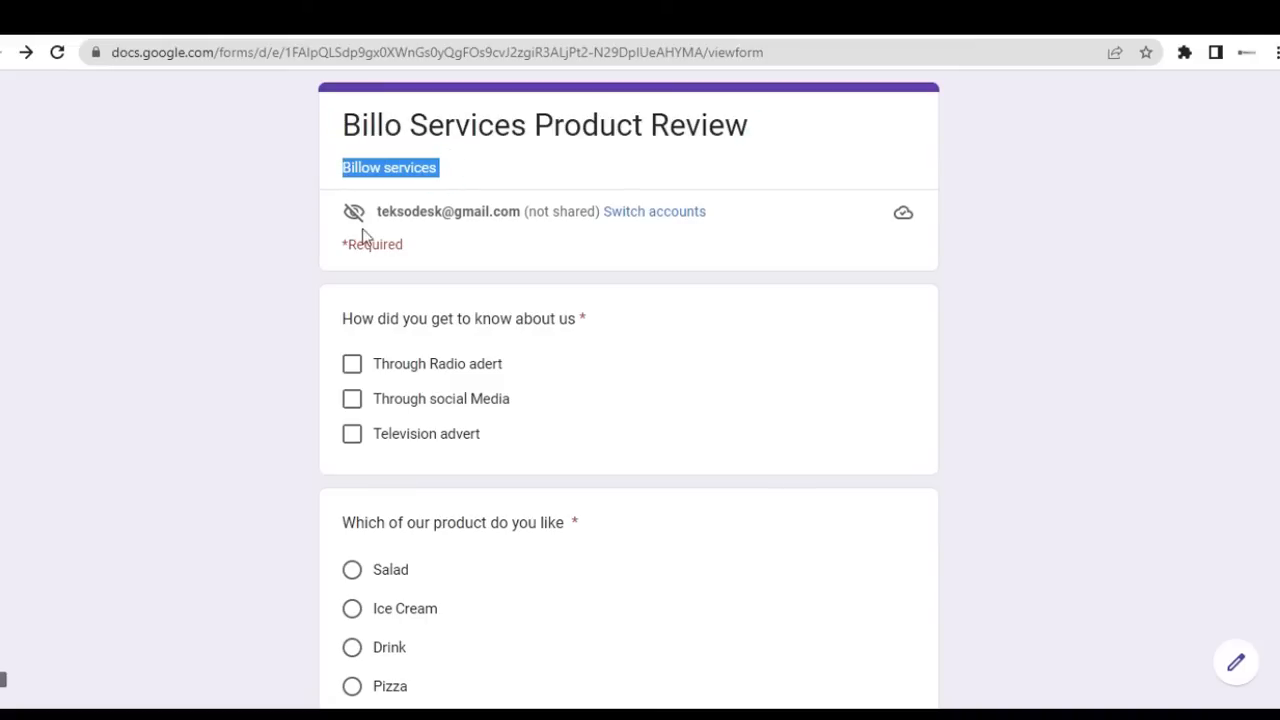
Try the preview's first question by choosing "Through social Media", and look through the remaining questions
scroll(409, 303, "down", 1)
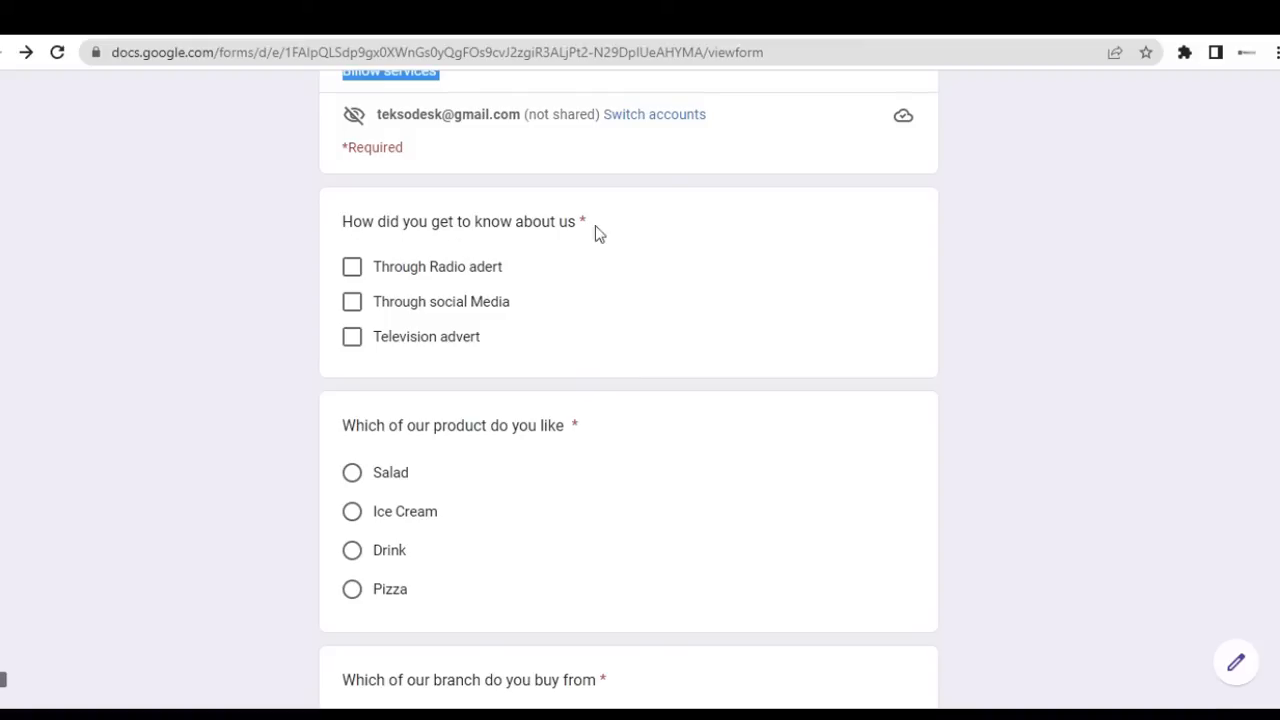
left_click(352, 276)
left_click(352, 274)
left_click(352, 301)
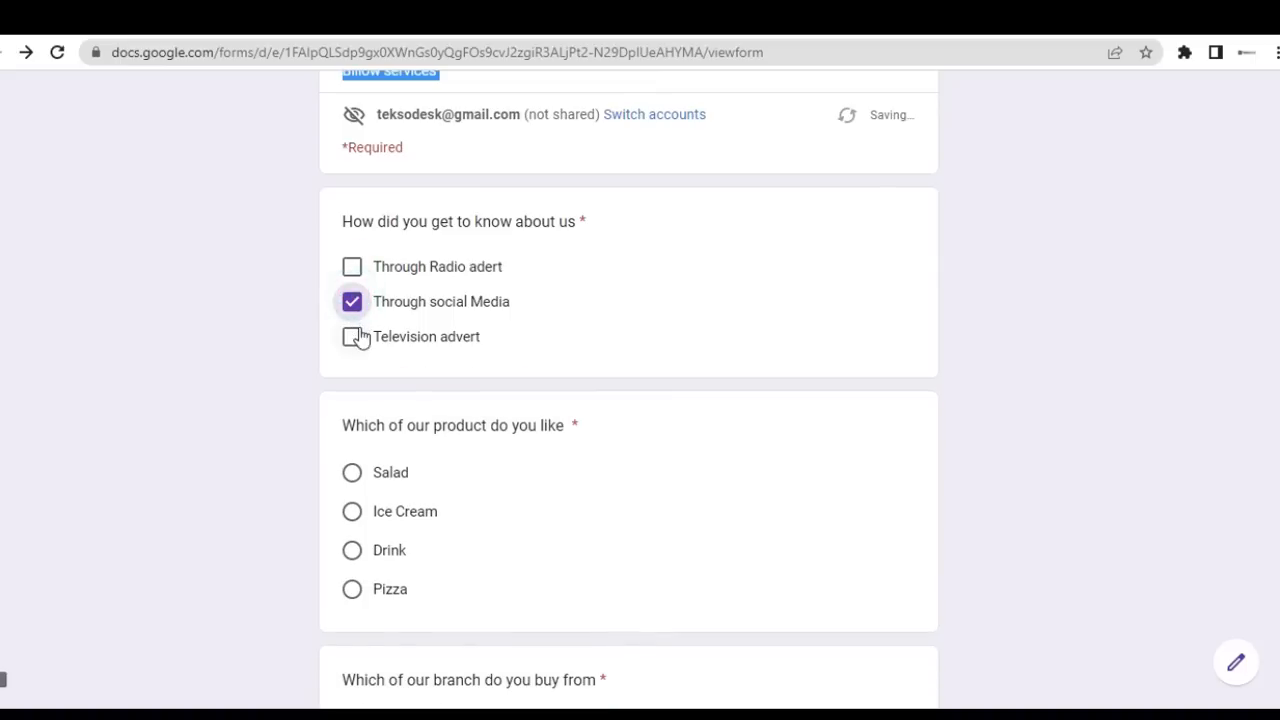
scroll(403, 423, "down", 4)
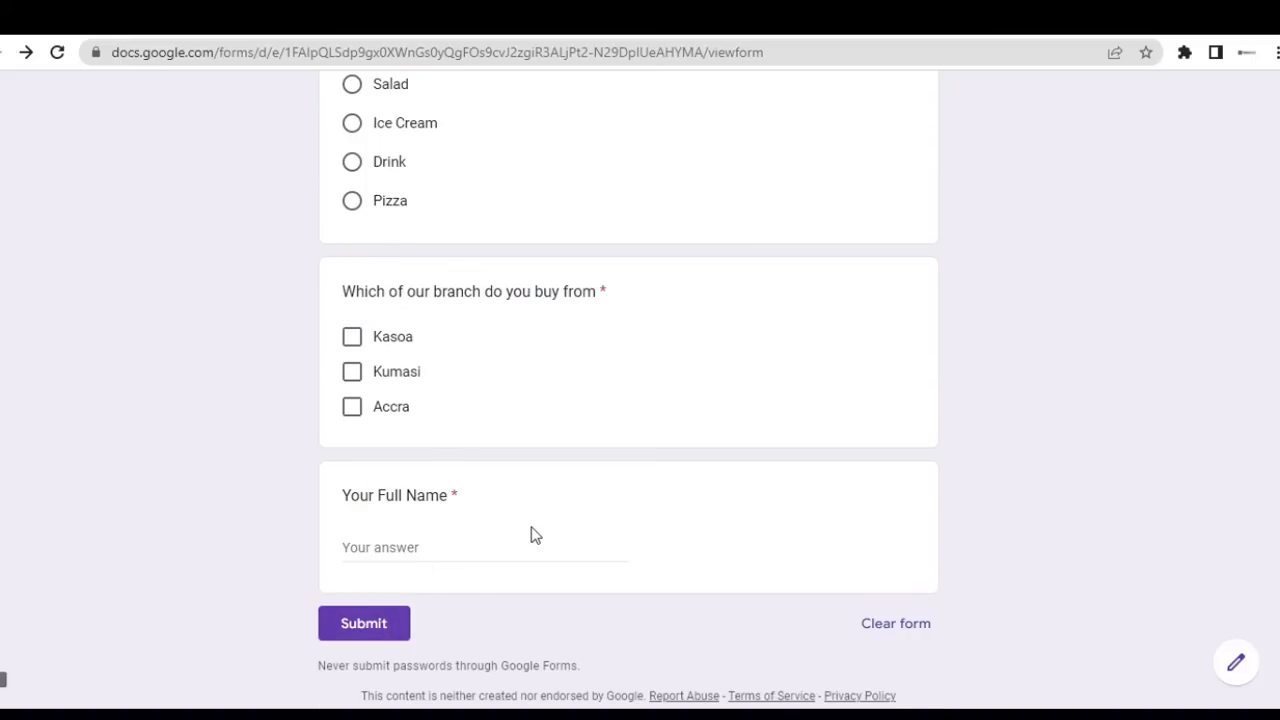
scroll(530, 535, "up", 5)
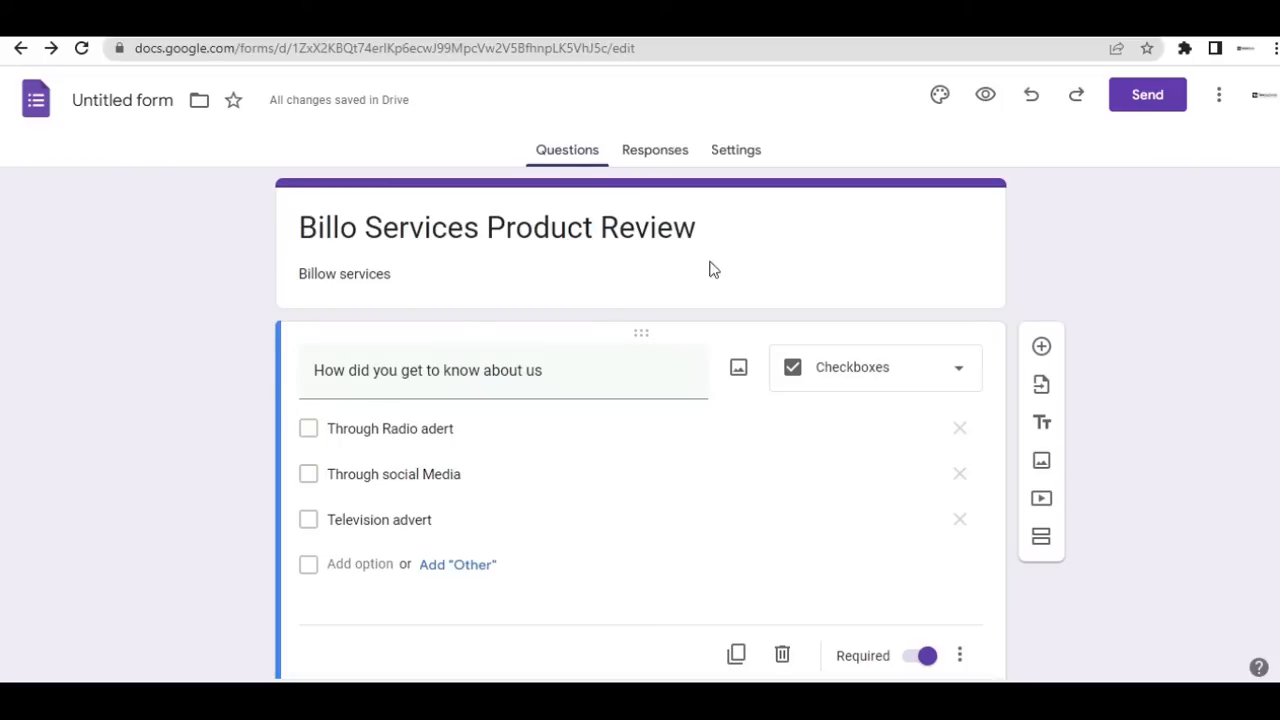
Turn on the "Make this a quiz" setting for the form
scroll(997, 237, "down", 3)
scroll(975, 265, "down", 3)
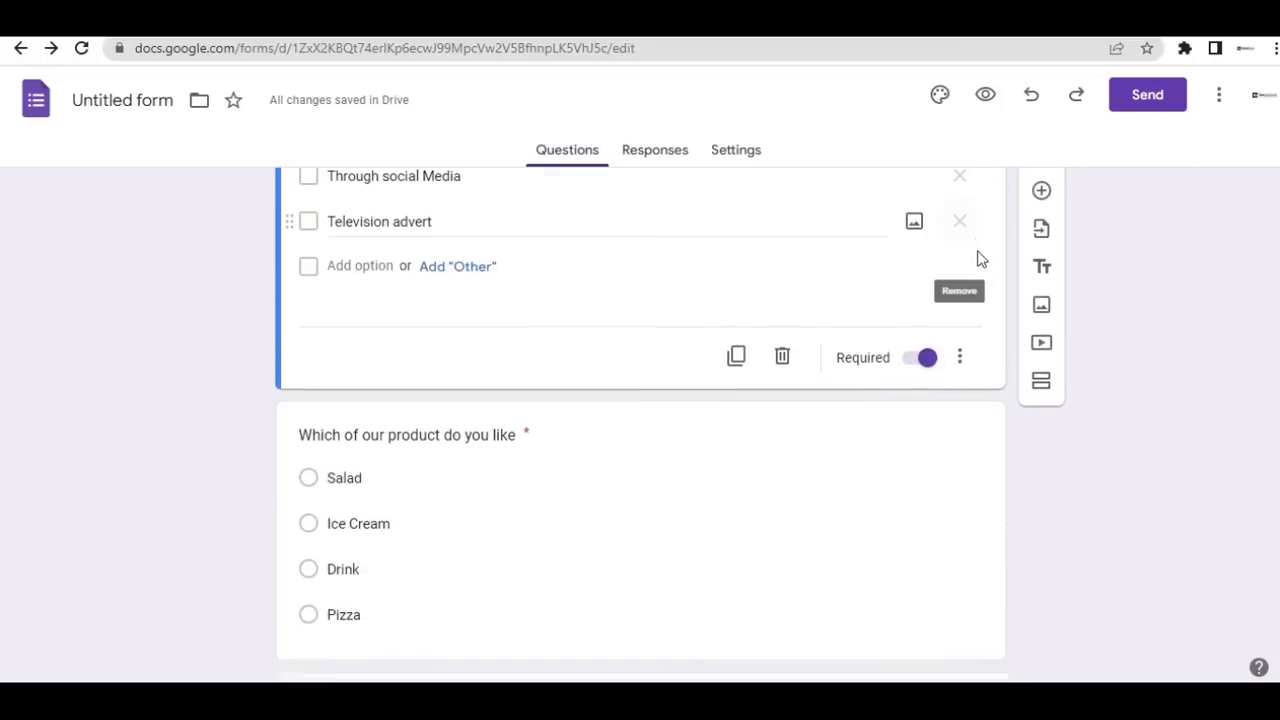
scroll(929, 288, "down", 1)
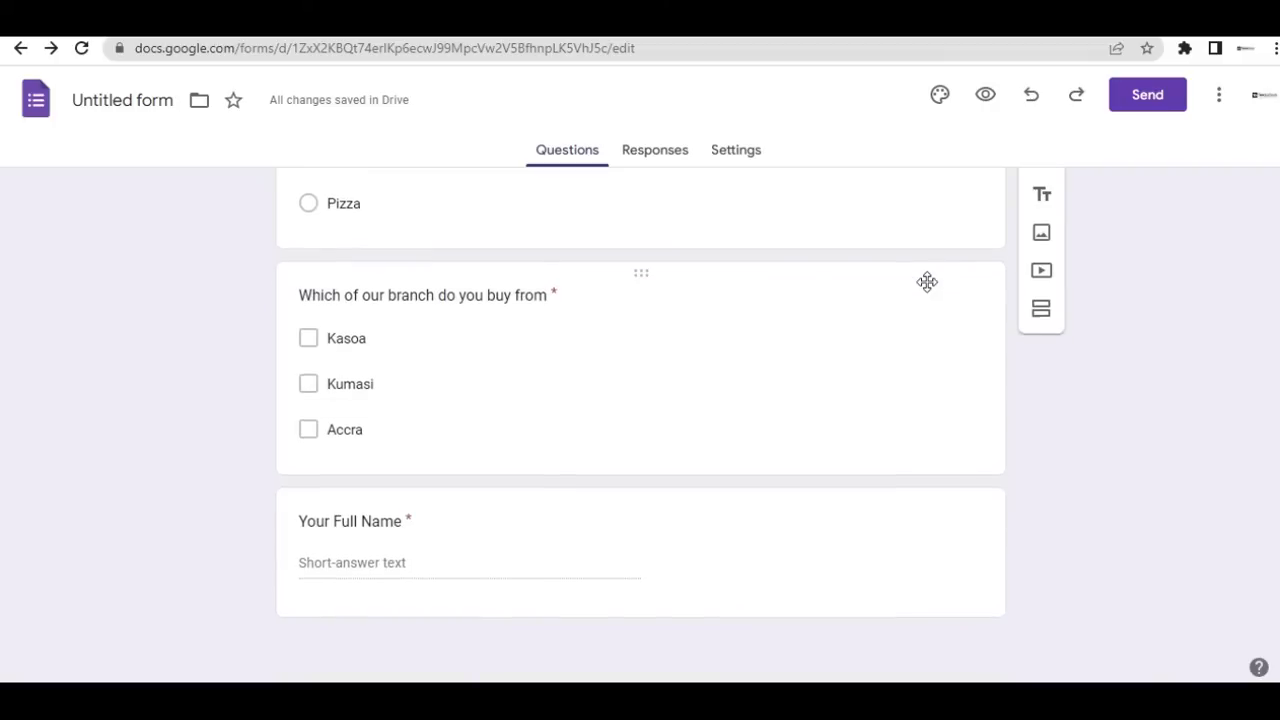
scroll(926, 282, "up", 5)
scroll(926, 290, "up", 3)
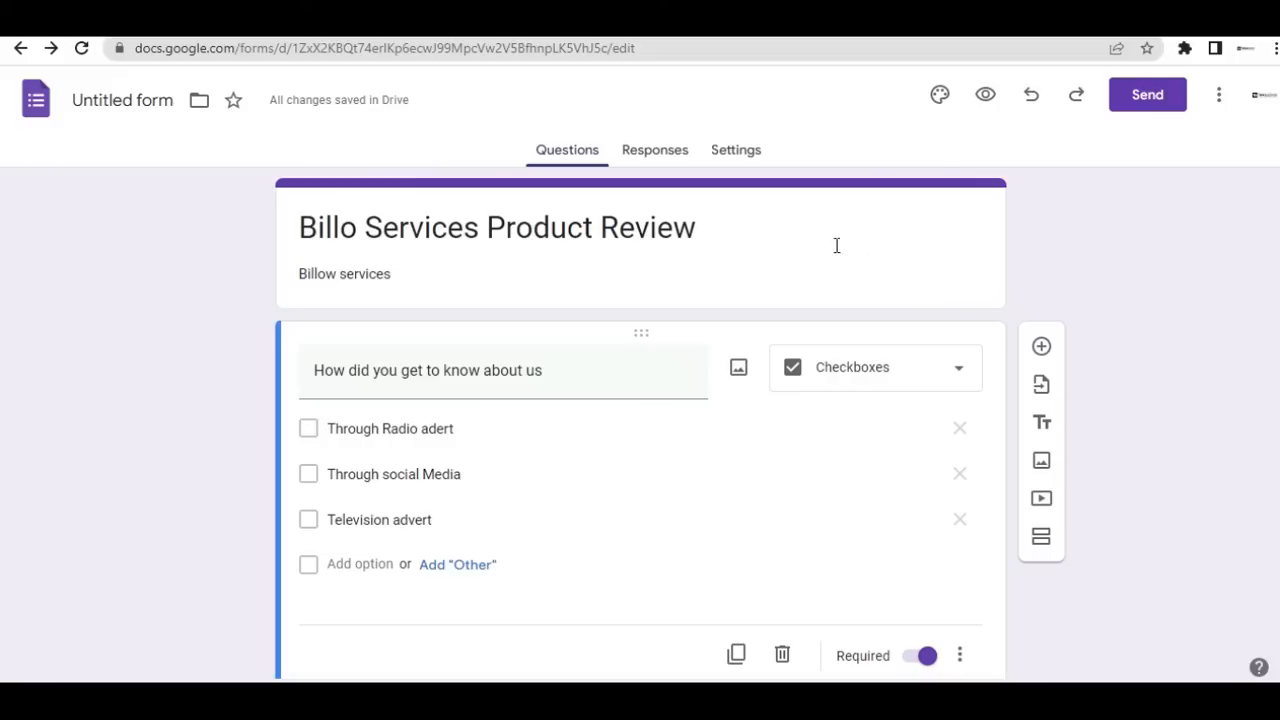
left_click(737, 160)
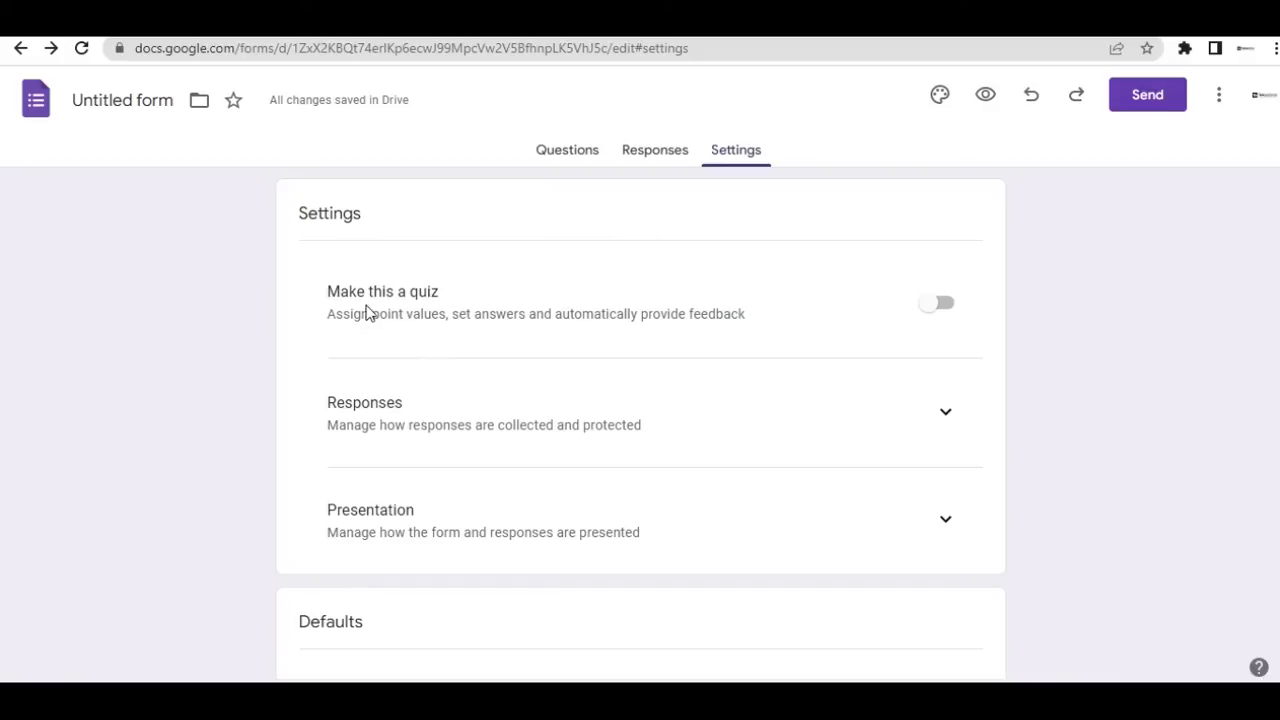
left_click(940, 316)
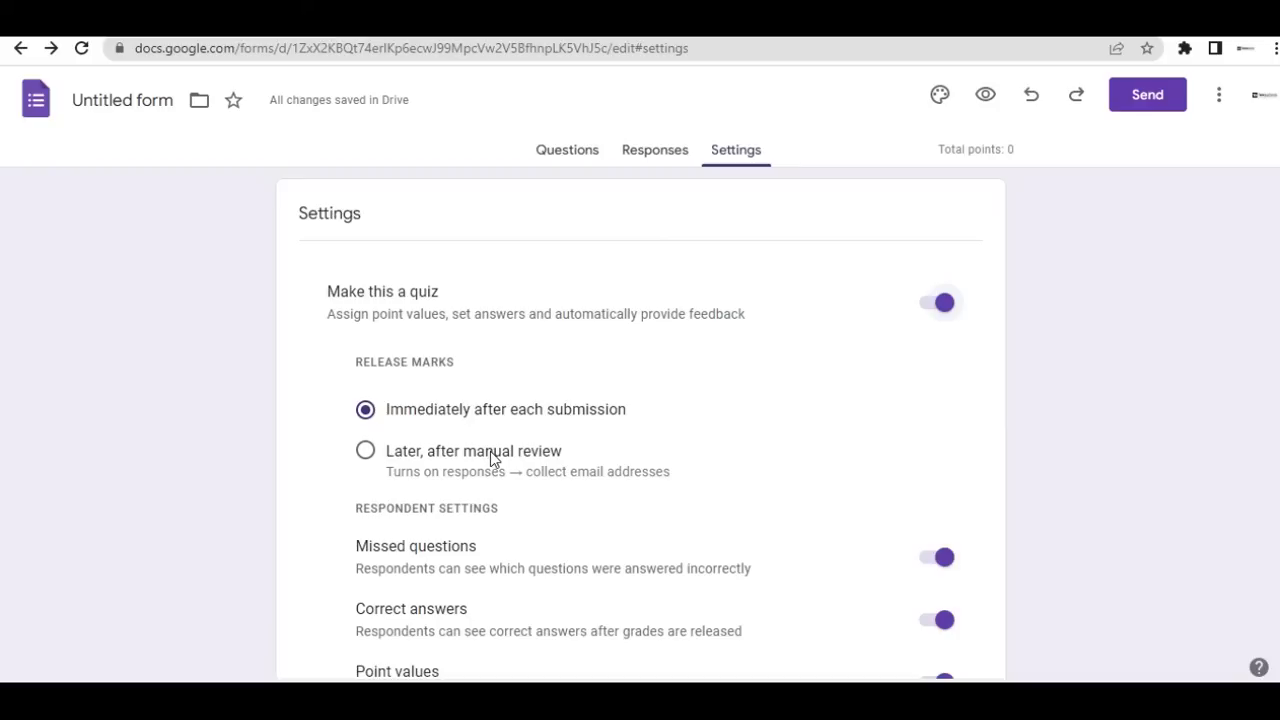
Examine the quiz's options for releasing marks, respondent visibility and default question points
scroll(490, 458, "down", 1)
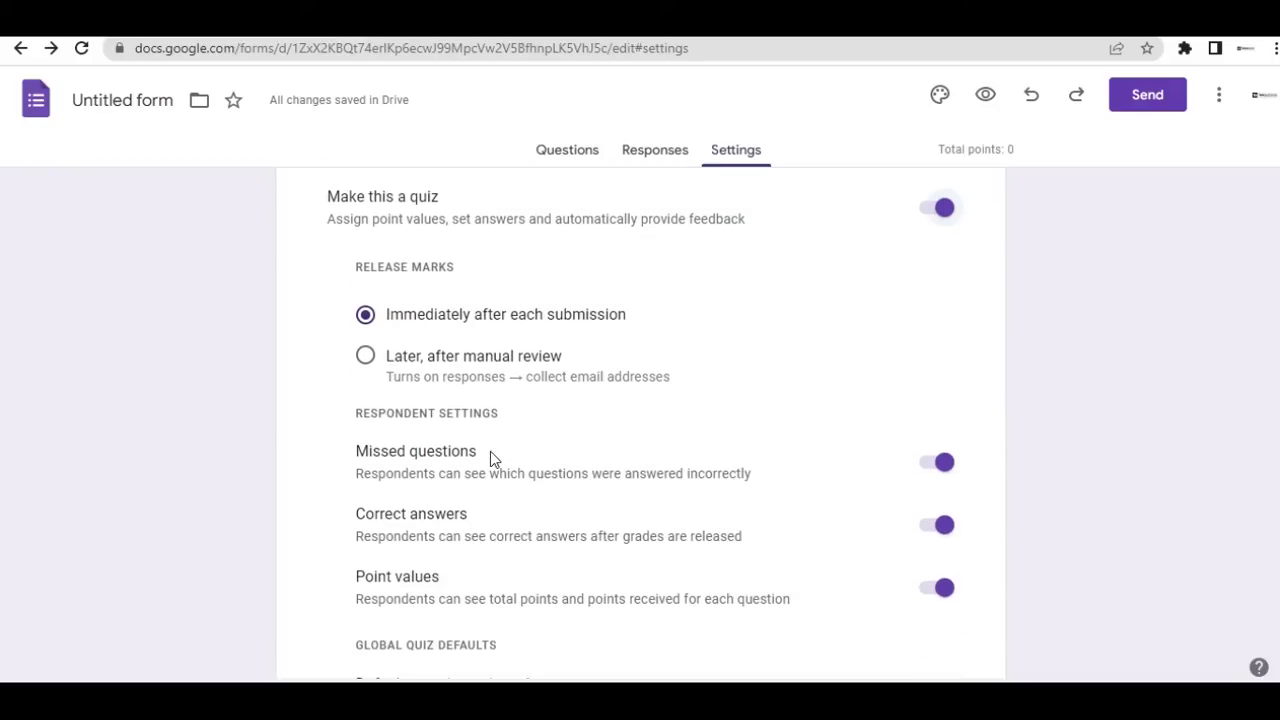
scroll(489, 457, "up", 1)
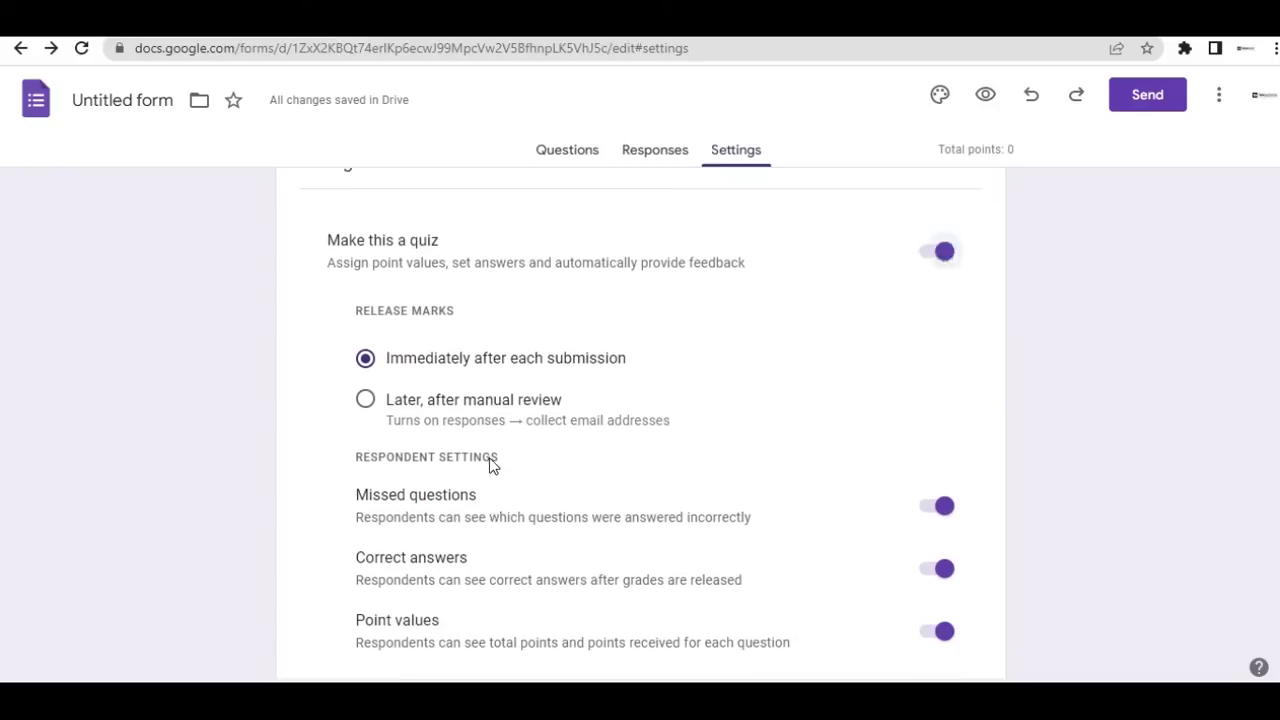
scroll(826, 375, "down", 2)
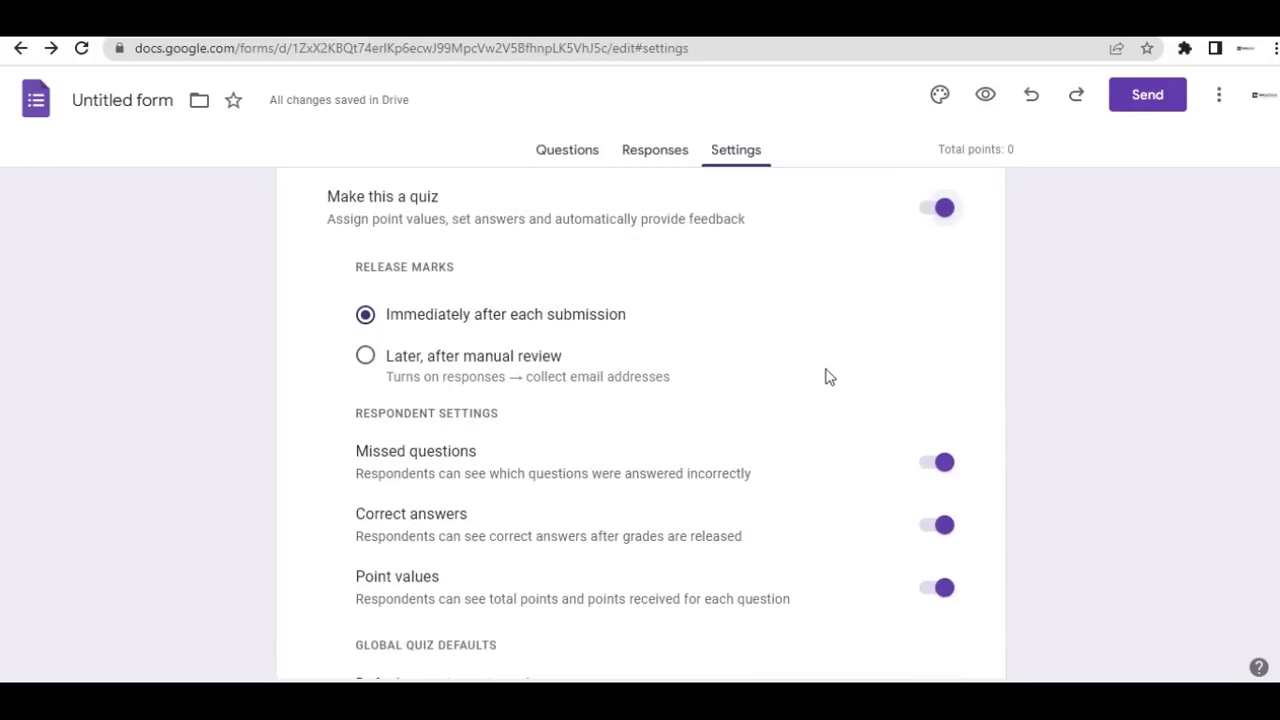
scroll(824, 385, "down", 1)
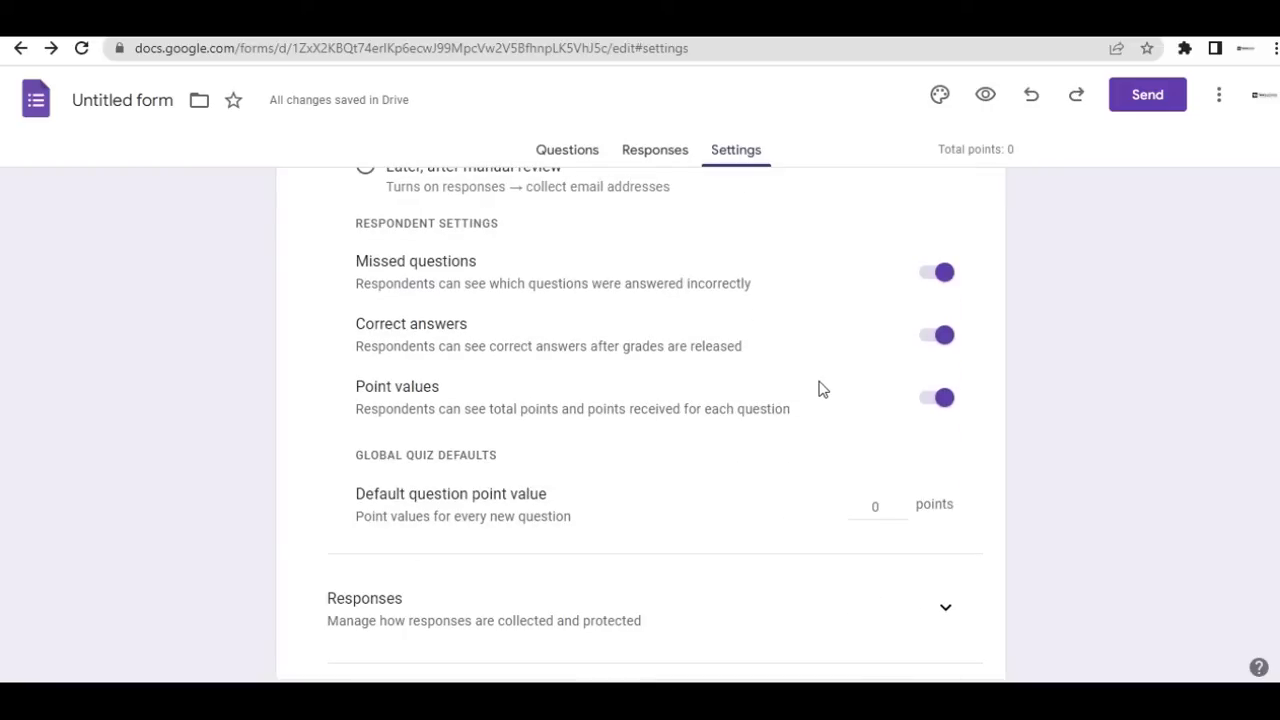
scroll(822, 388, "up", 2)
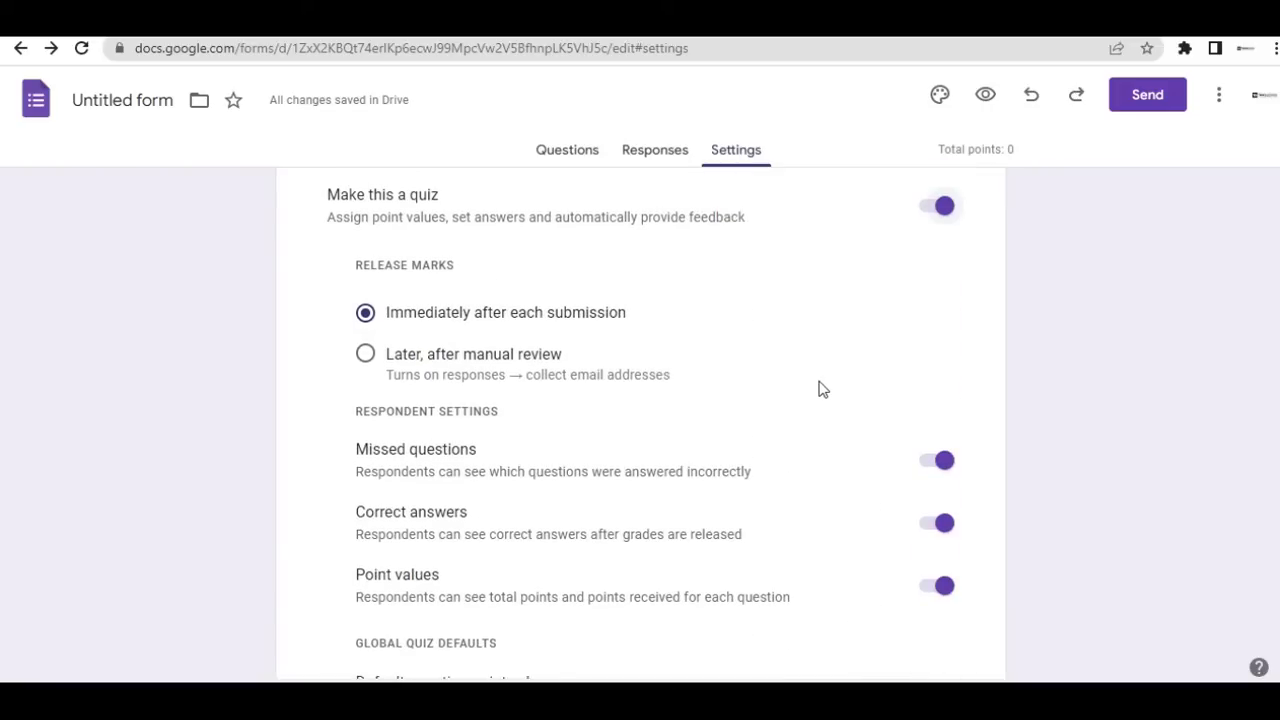
scroll(820, 388, "down", 2)
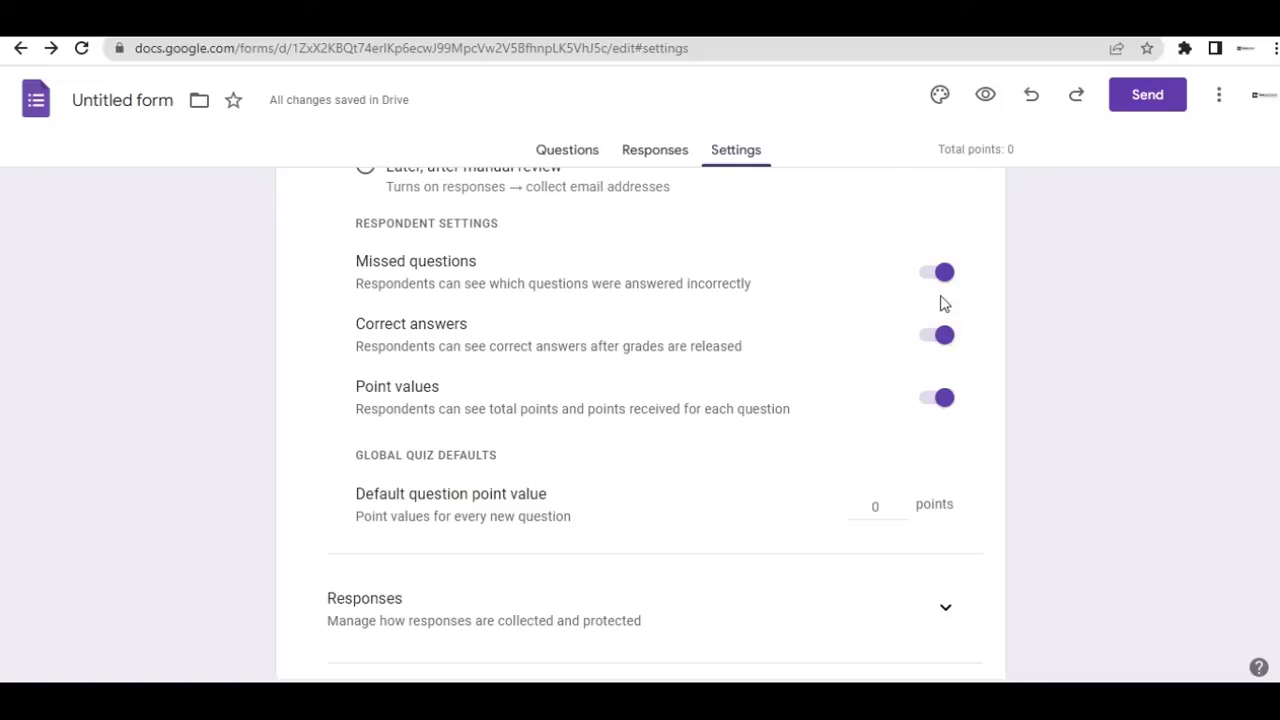
Try switching the respondents' "Correct answers" setting off and back on
left_click(940, 342)
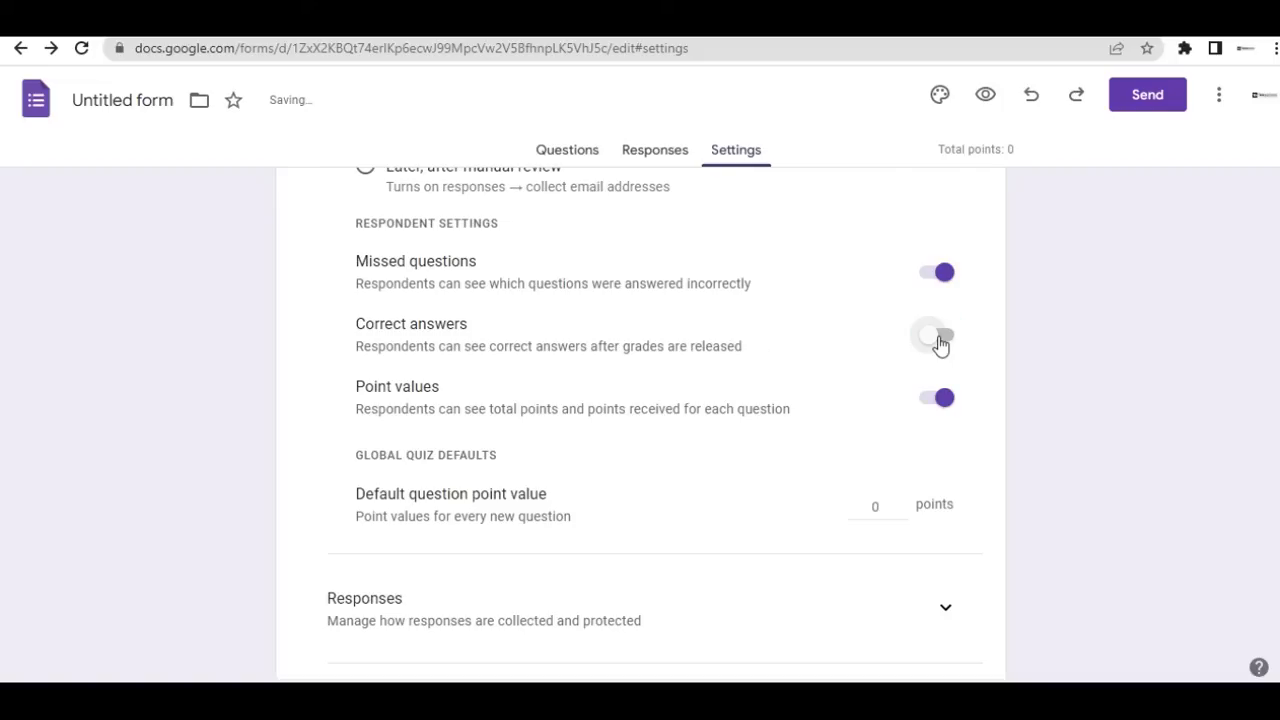
left_click(942, 342)
left_click(946, 343)
left_click(946, 345)
scroll(868, 428, "up", 3)
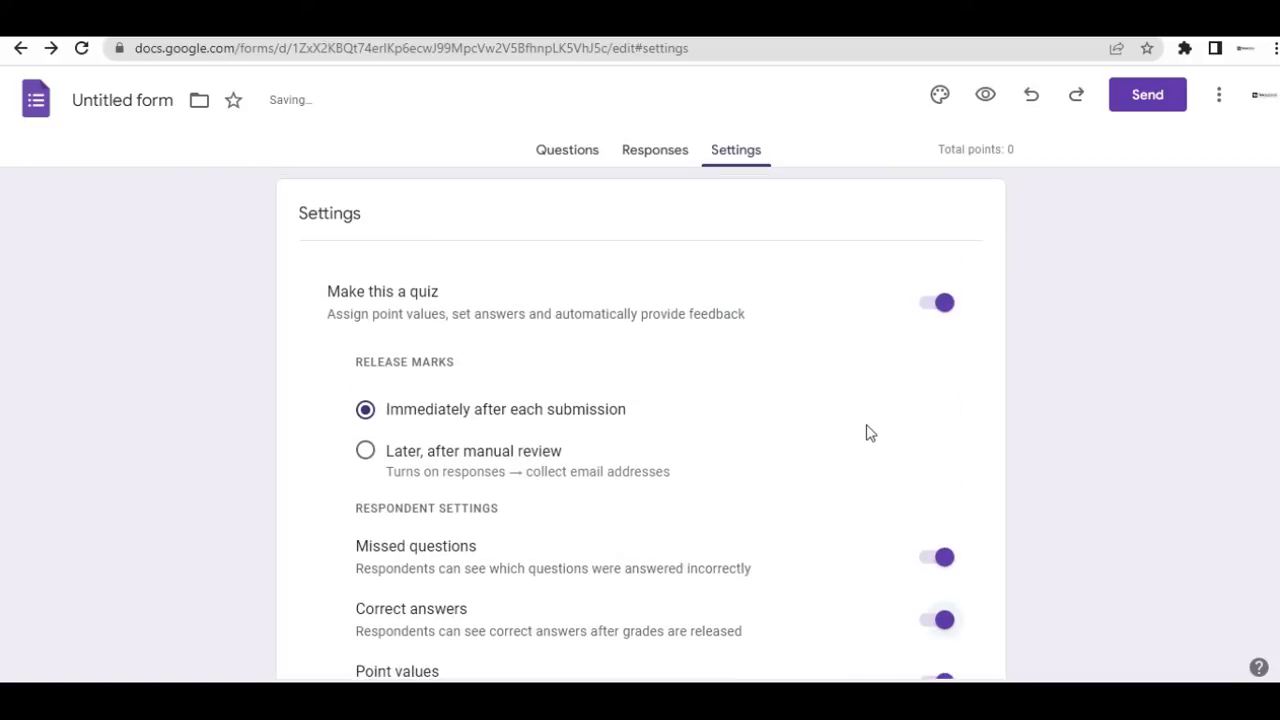
Turn off the "Make this a quiz" setting and open the form's Responses settings
left_click(940, 312)
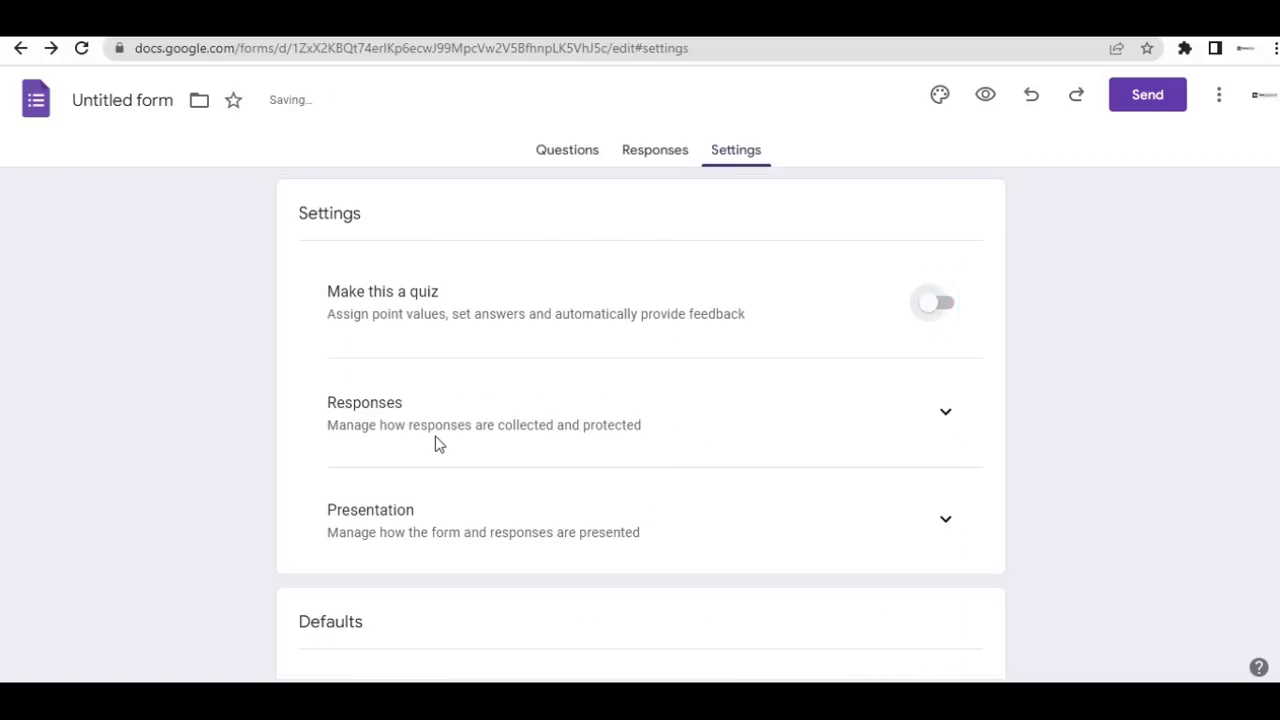
left_click(946, 416)
scroll(905, 434, "down", 1)
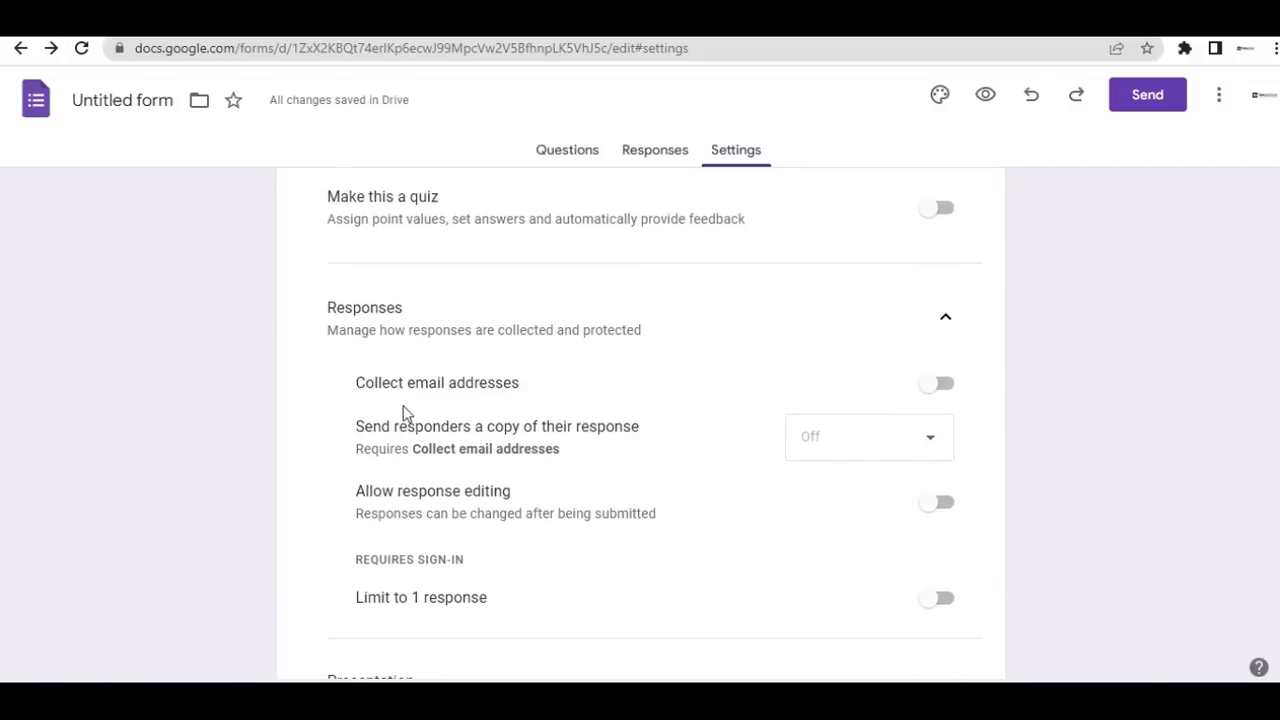
Try switching "Collect email addresses" on and back off, viewing the options for sending responders a copy of their response
left_click(936, 392)
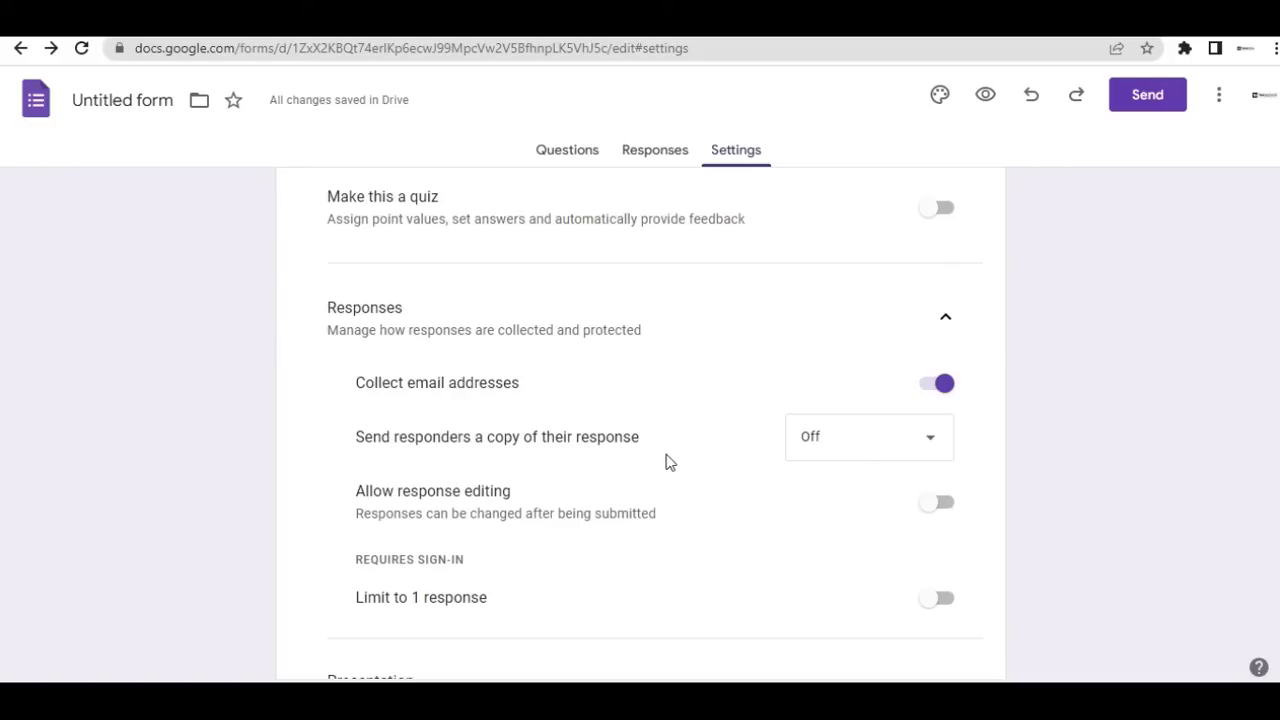
left_click(922, 445)
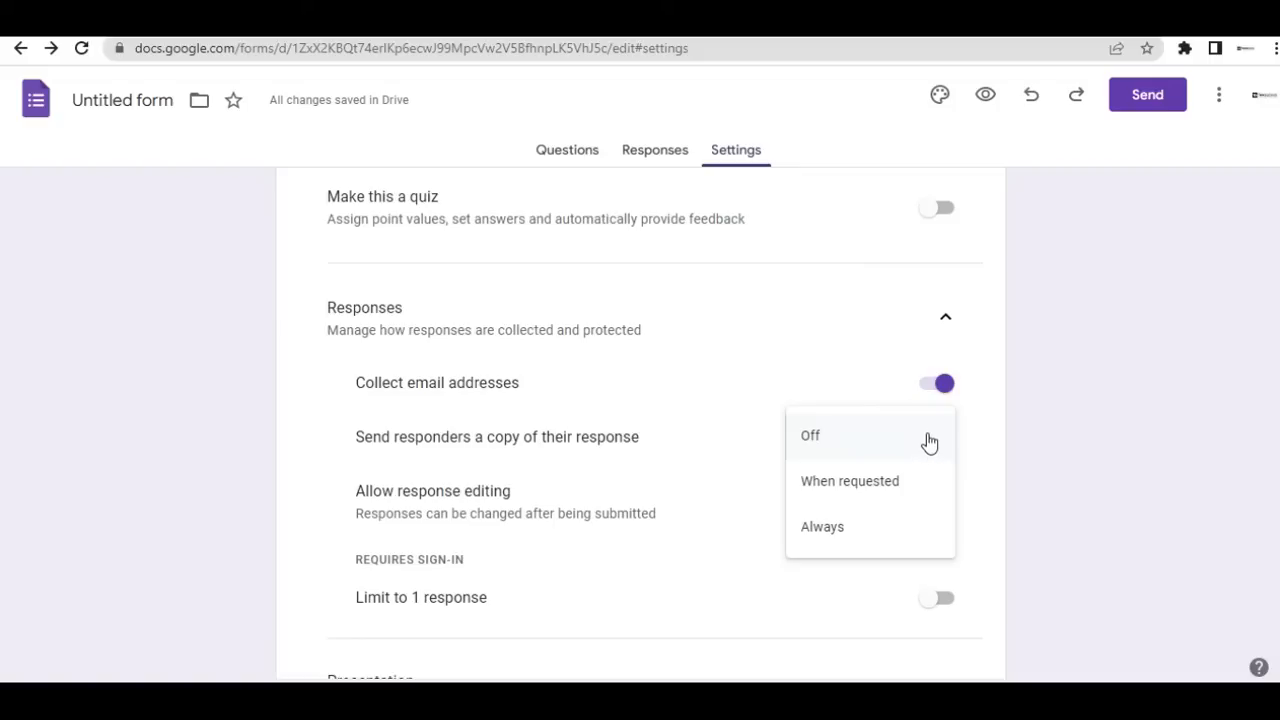
left_click(977, 436)
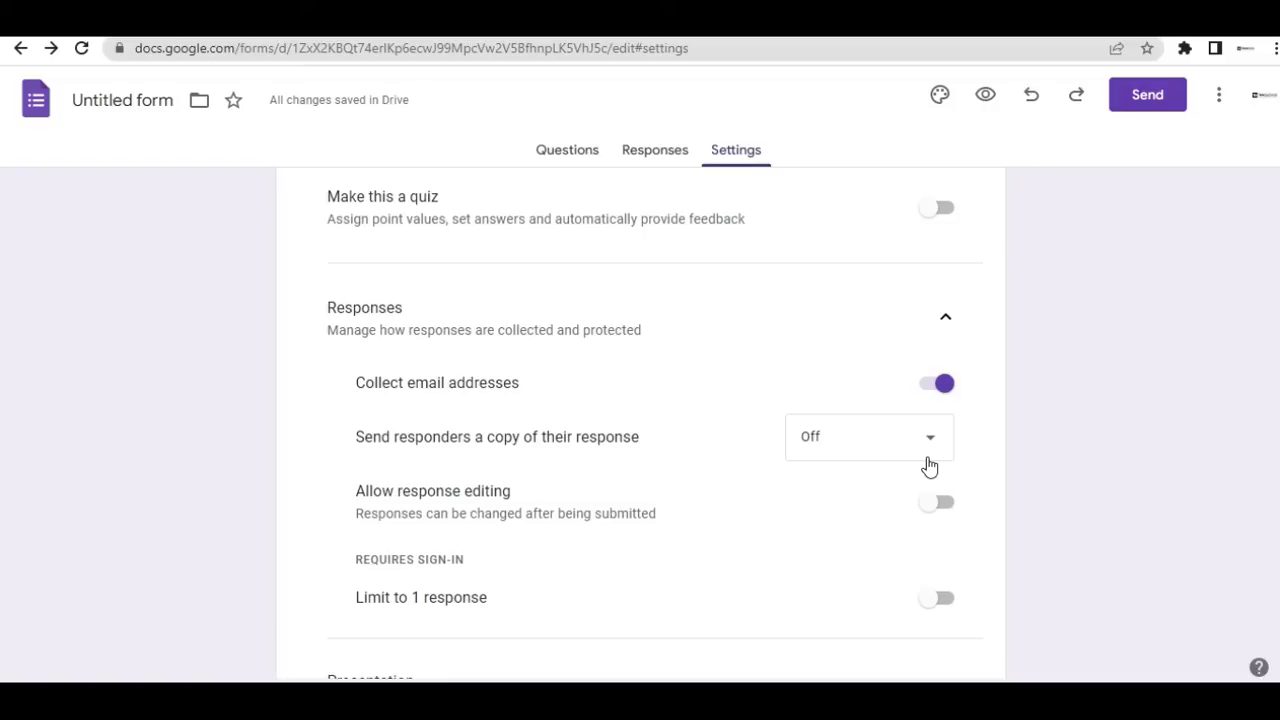
left_click(925, 392)
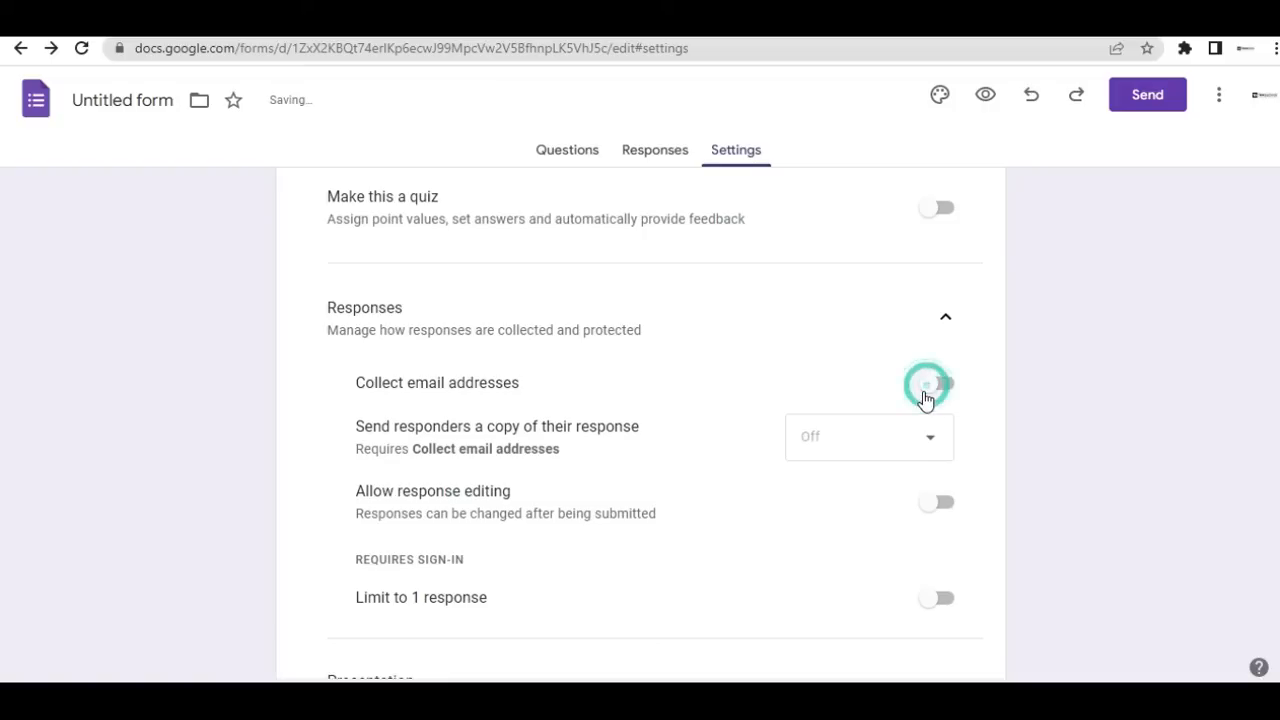
Try switching the "Limit to 1 response" setting on and back off
scroll(918, 384, "down", 1)
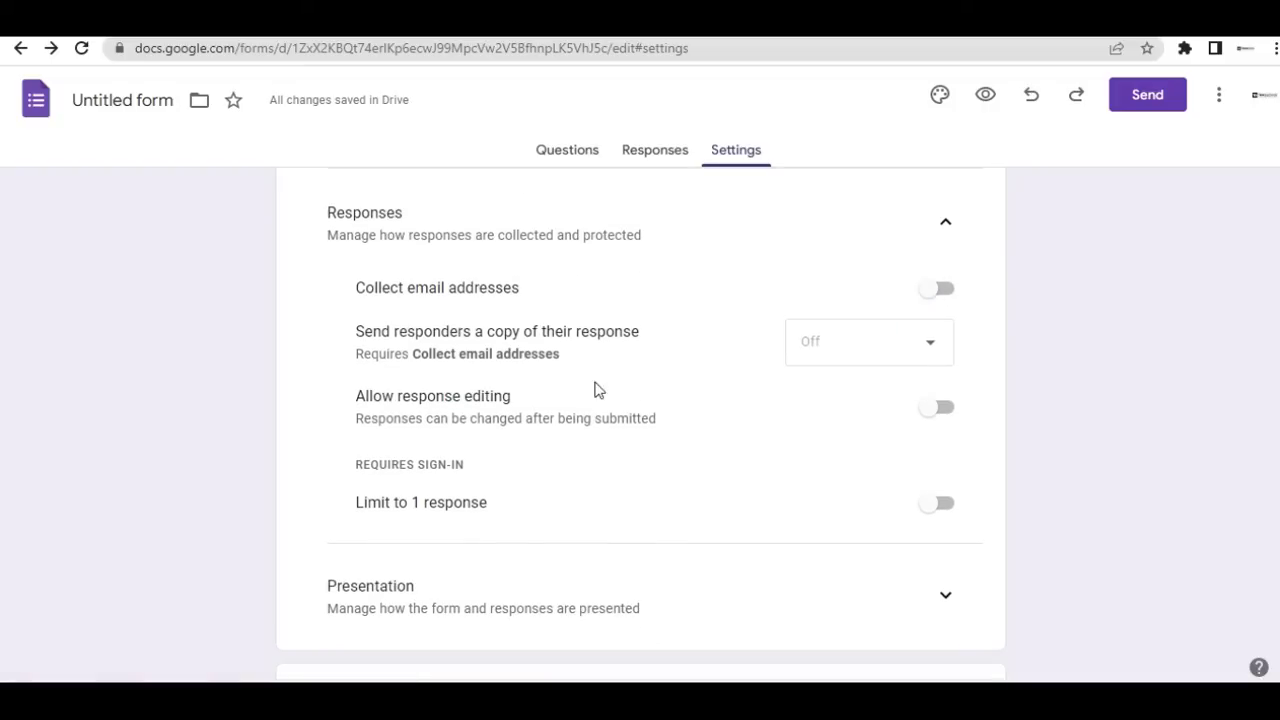
scroll(437, 466, "down", 1)
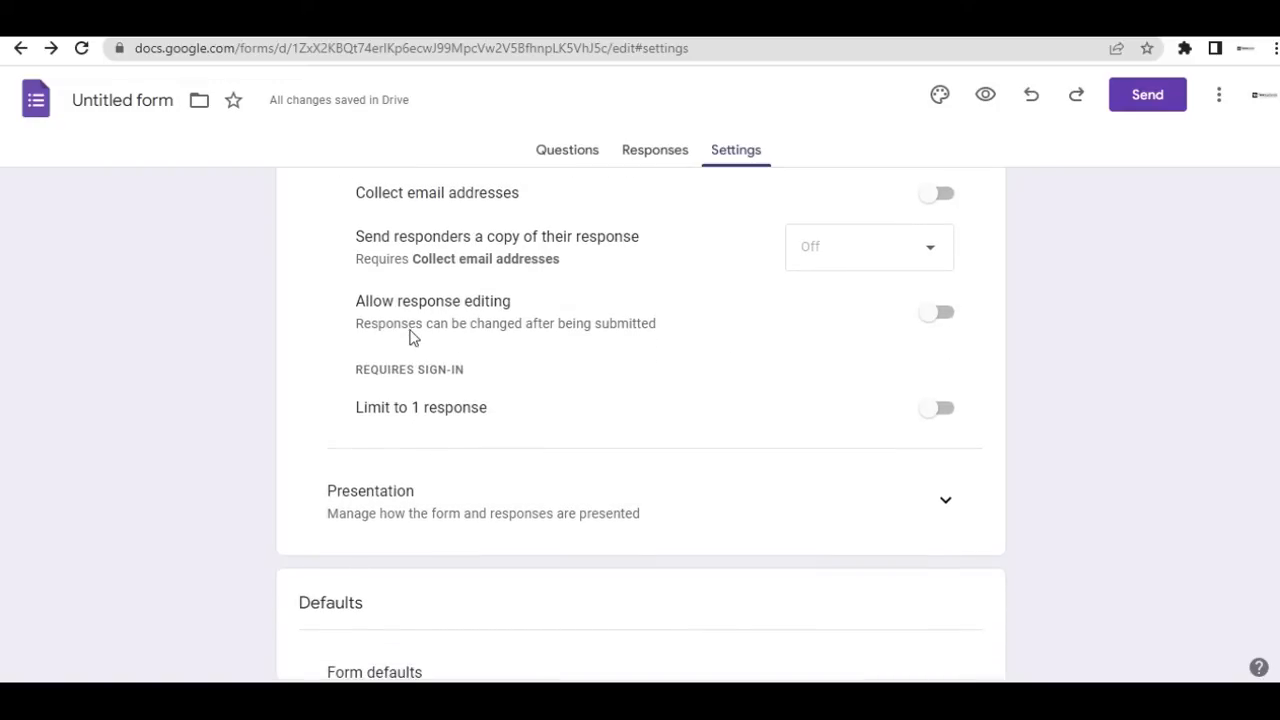
left_click(944, 424)
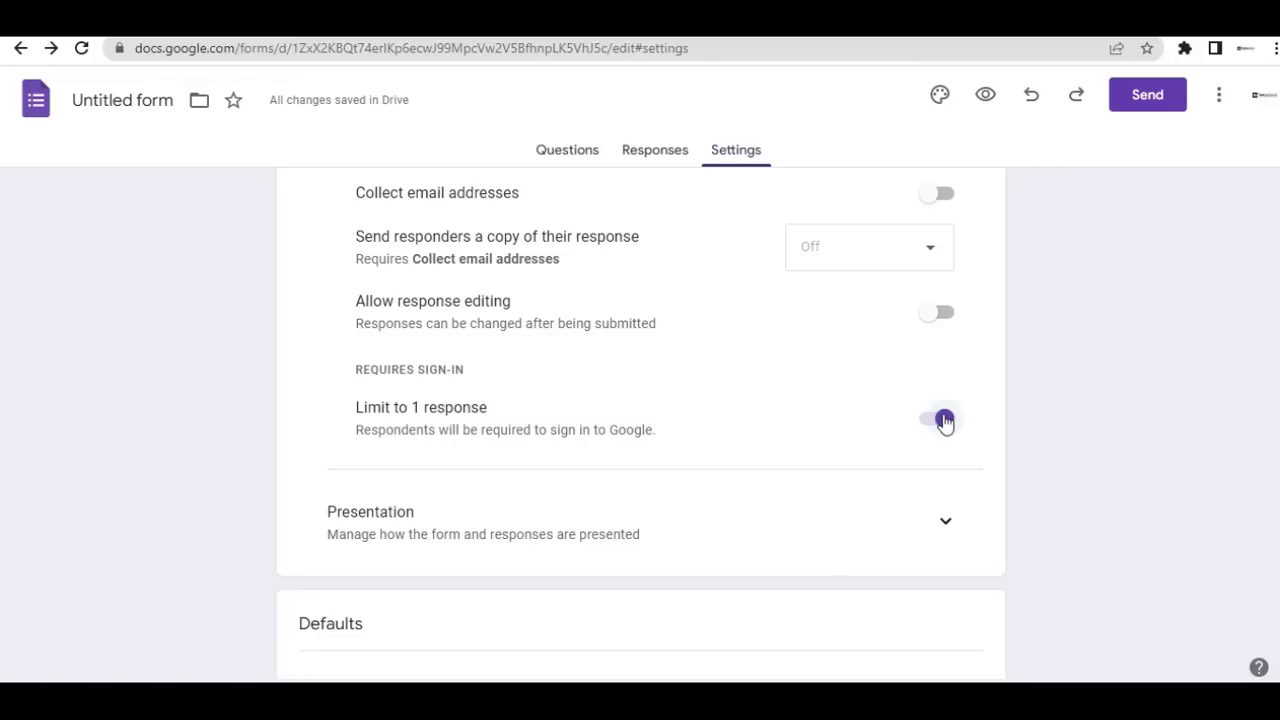
left_click(944, 420)
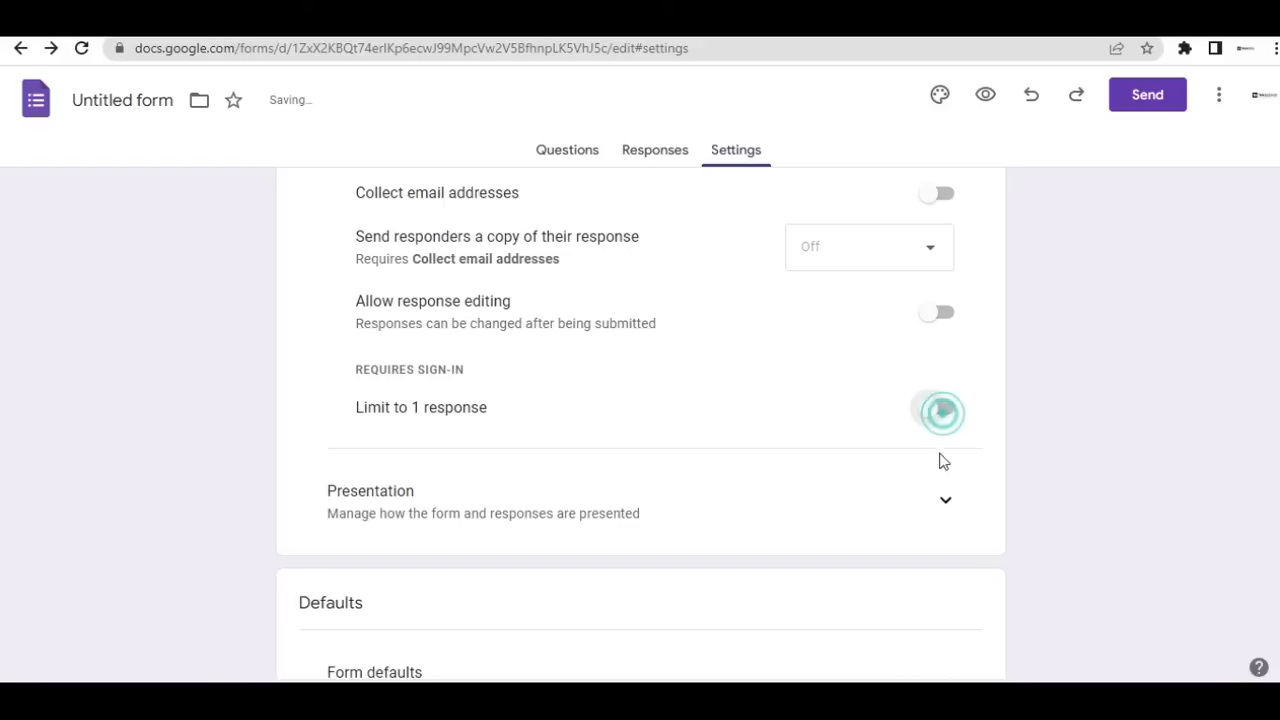
Open the form's Presentation settings and try switching "Show progress bar" on and back off
left_click(945, 504)
scroll(947, 508, "down", 3)
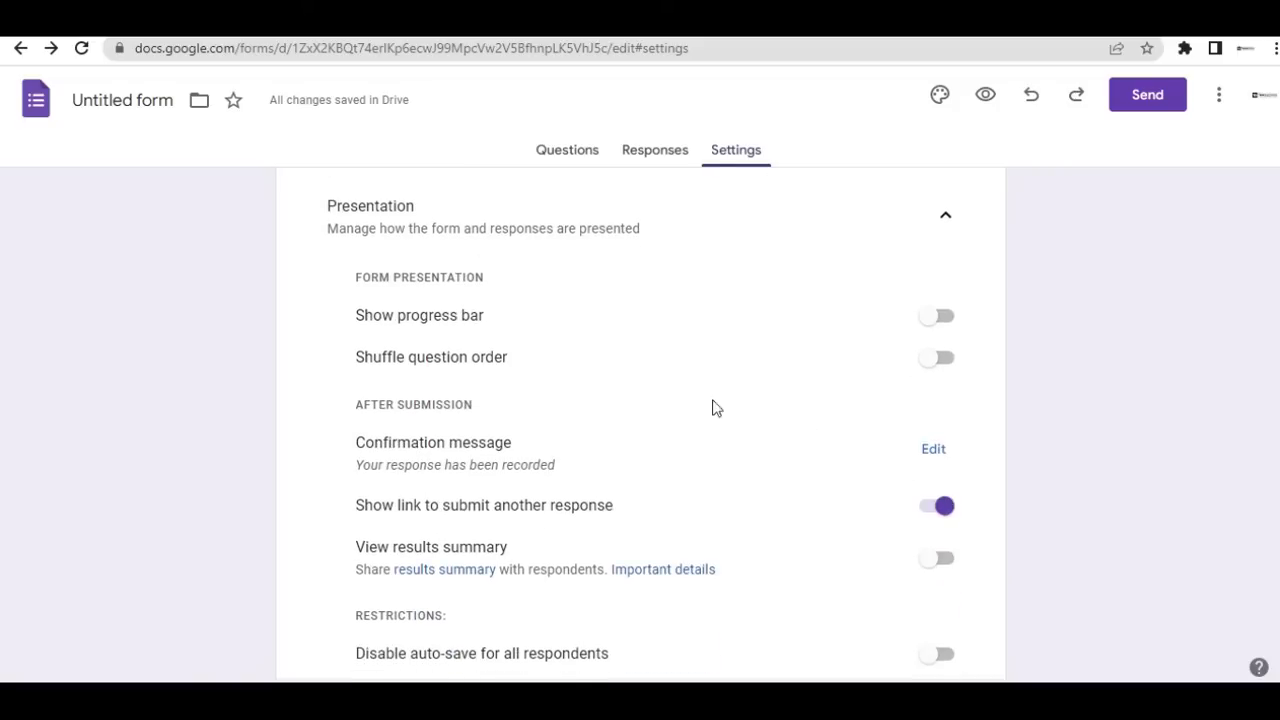
left_click(947, 320)
left_click(943, 328)
Set the confirmation message to "Thank for taking your time for this feedback" and save it
left_click(581, 463)
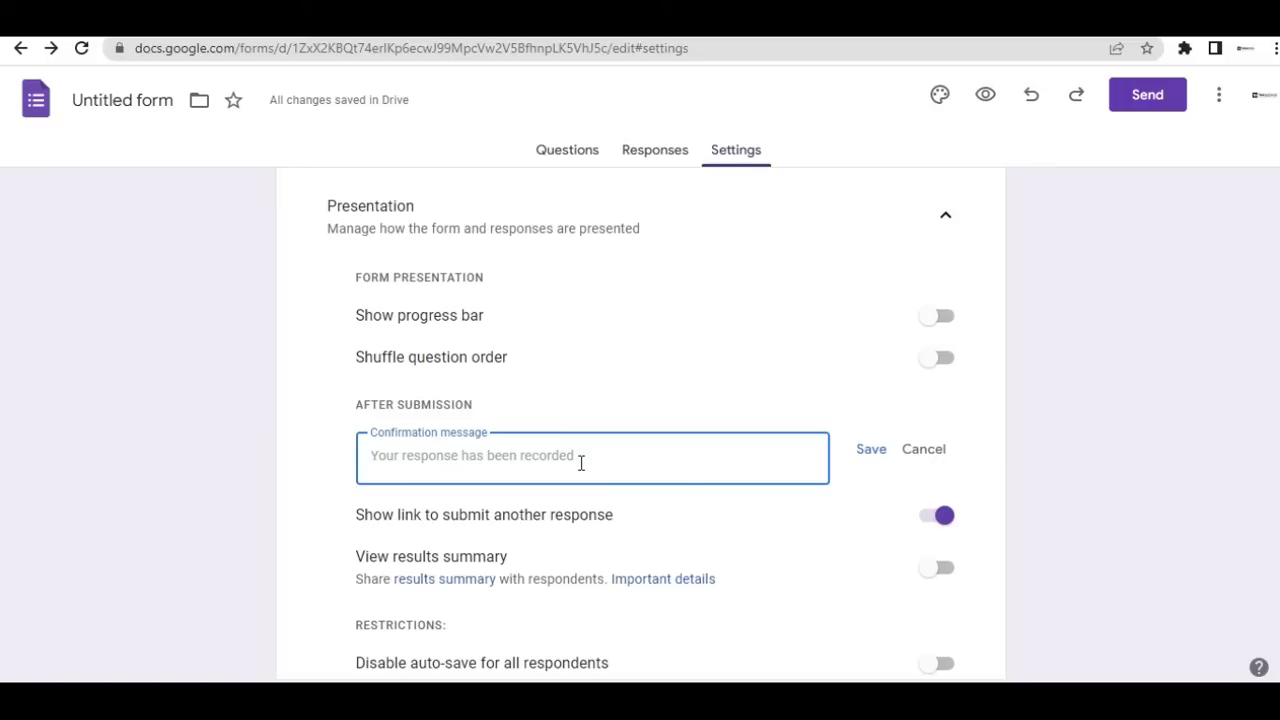
type("Thank for taking your time for this feed")
type("back")
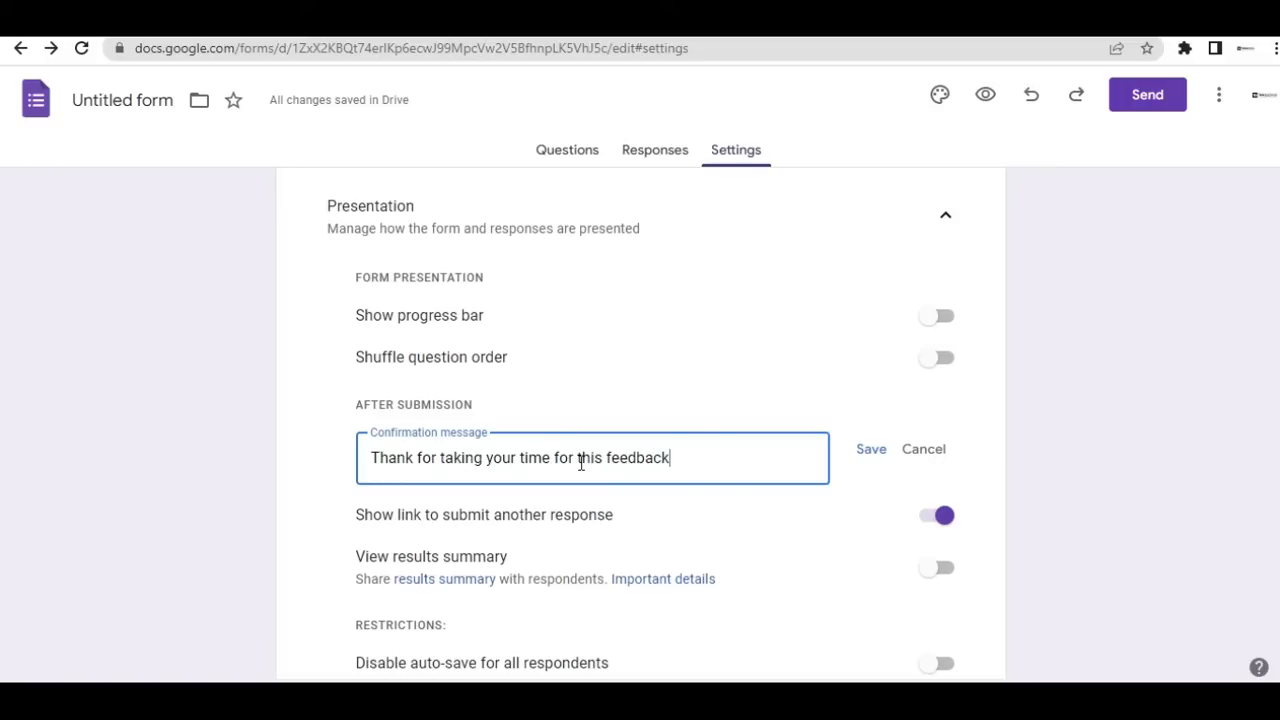
left_click(866, 452)
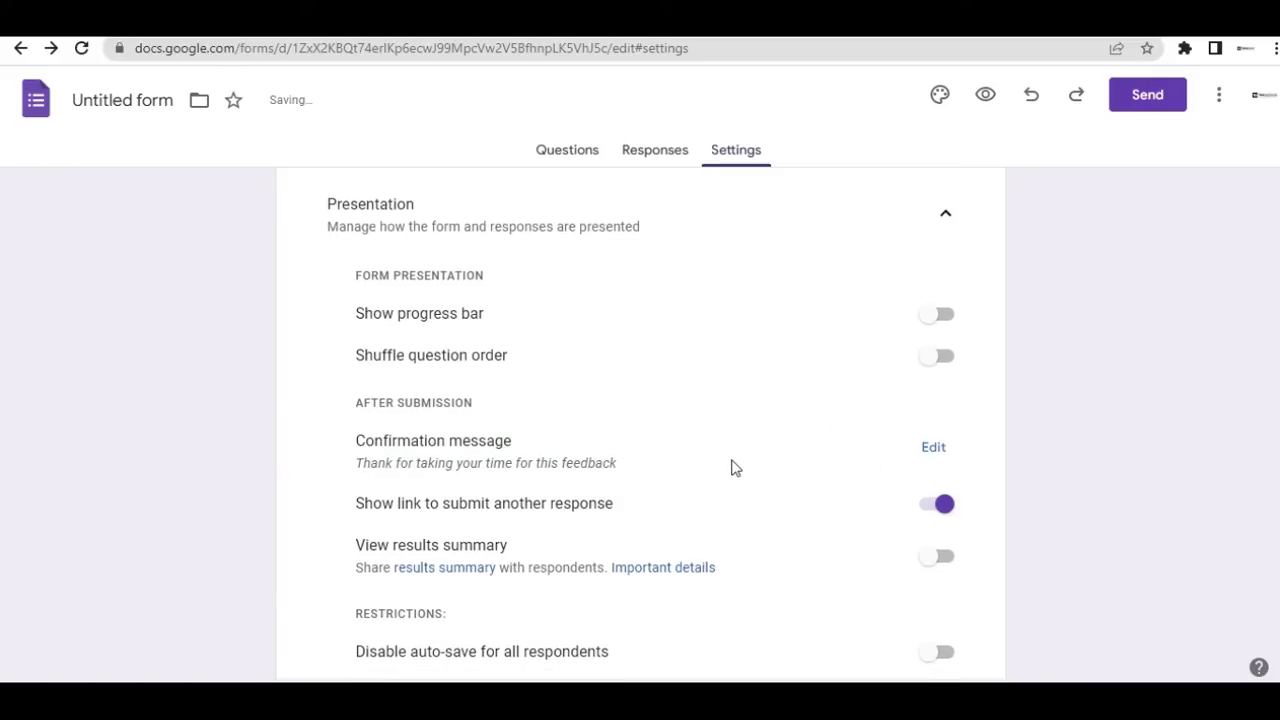
Turn off "Show link to submit another response" and look through the remaining presentation and default settings
scroll(731, 467, "down", 1)
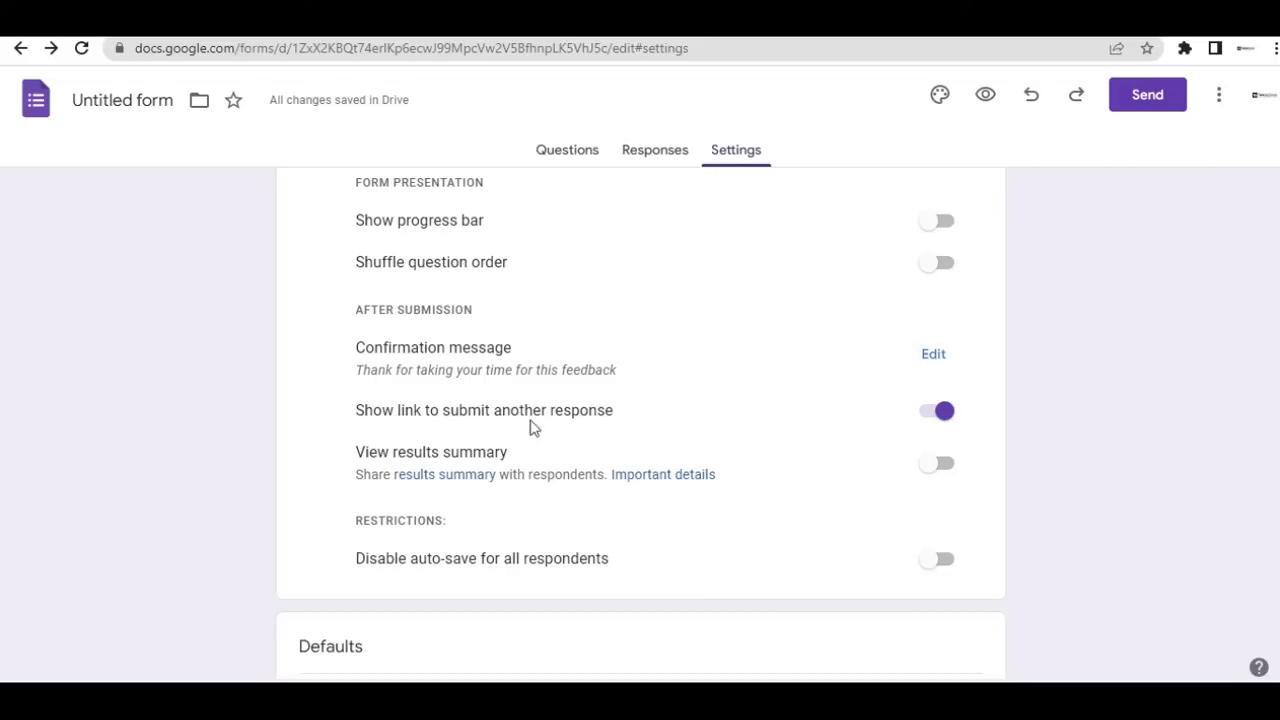
left_click(931, 422)
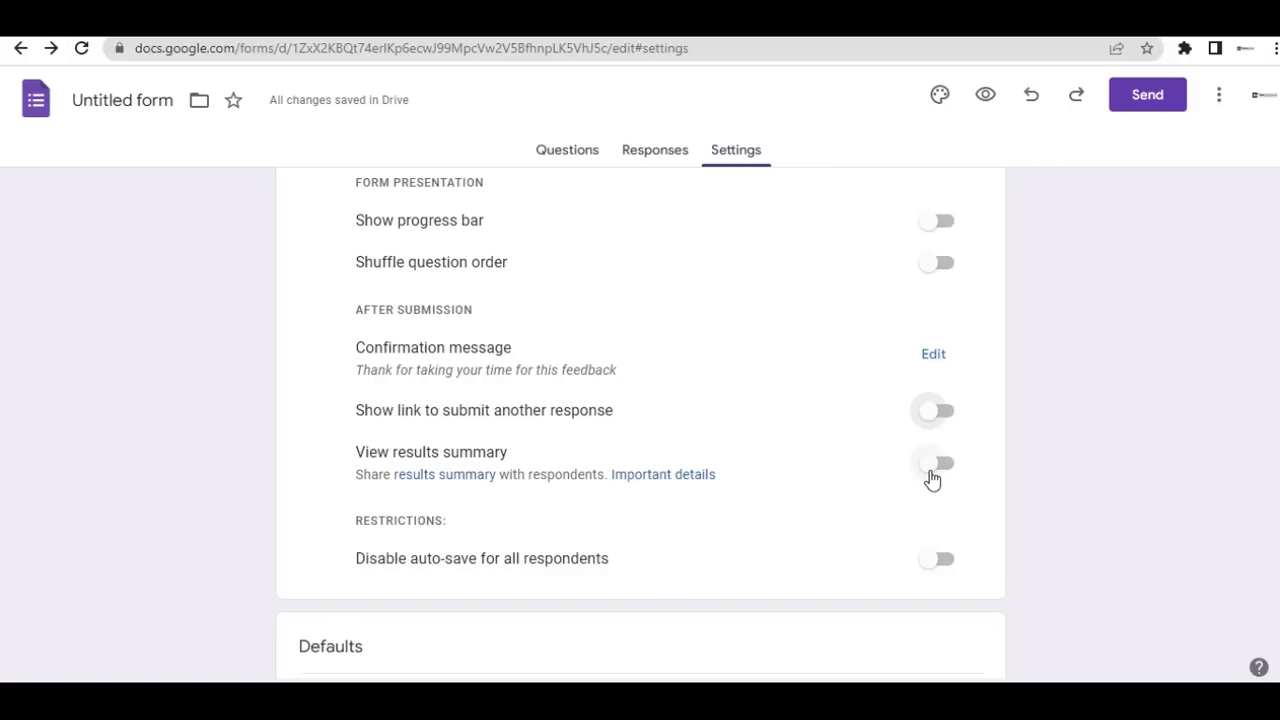
scroll(920, 478, "down", 2)
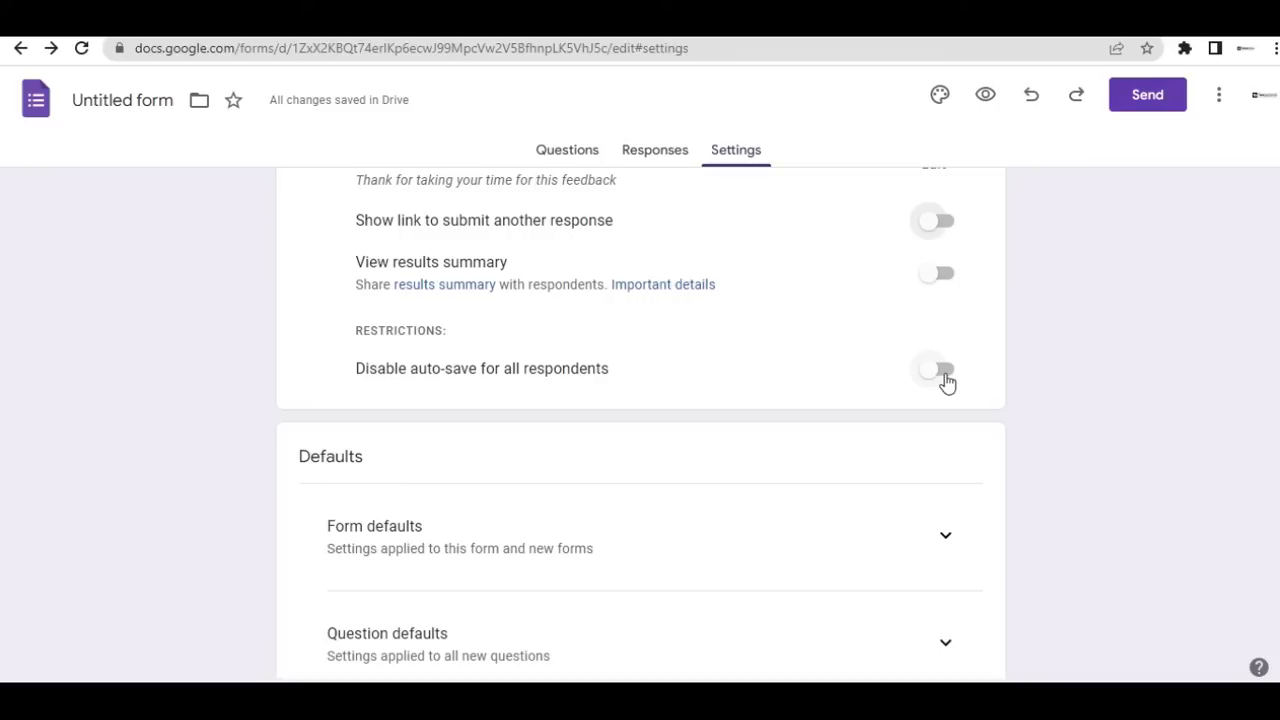
scroll(917, 389, "down", 1)
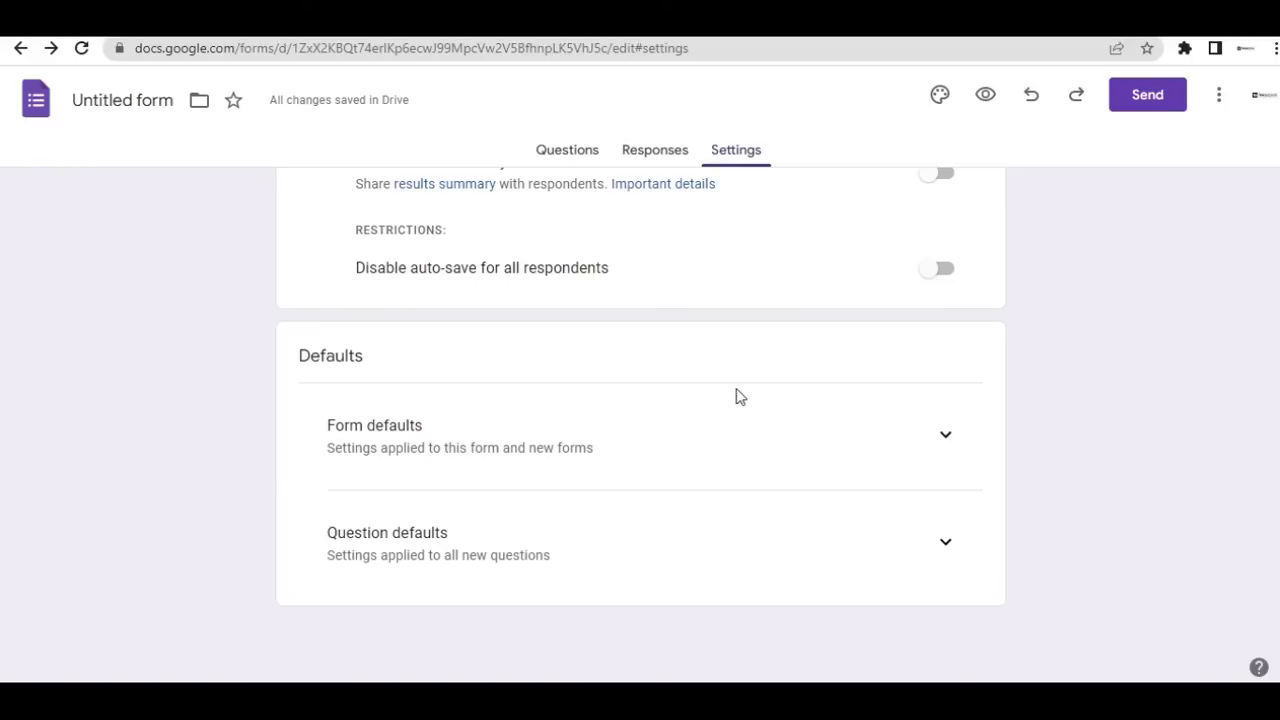
scroll(929, 480, "up", 8)
scroll(929, 482, "up", 2)
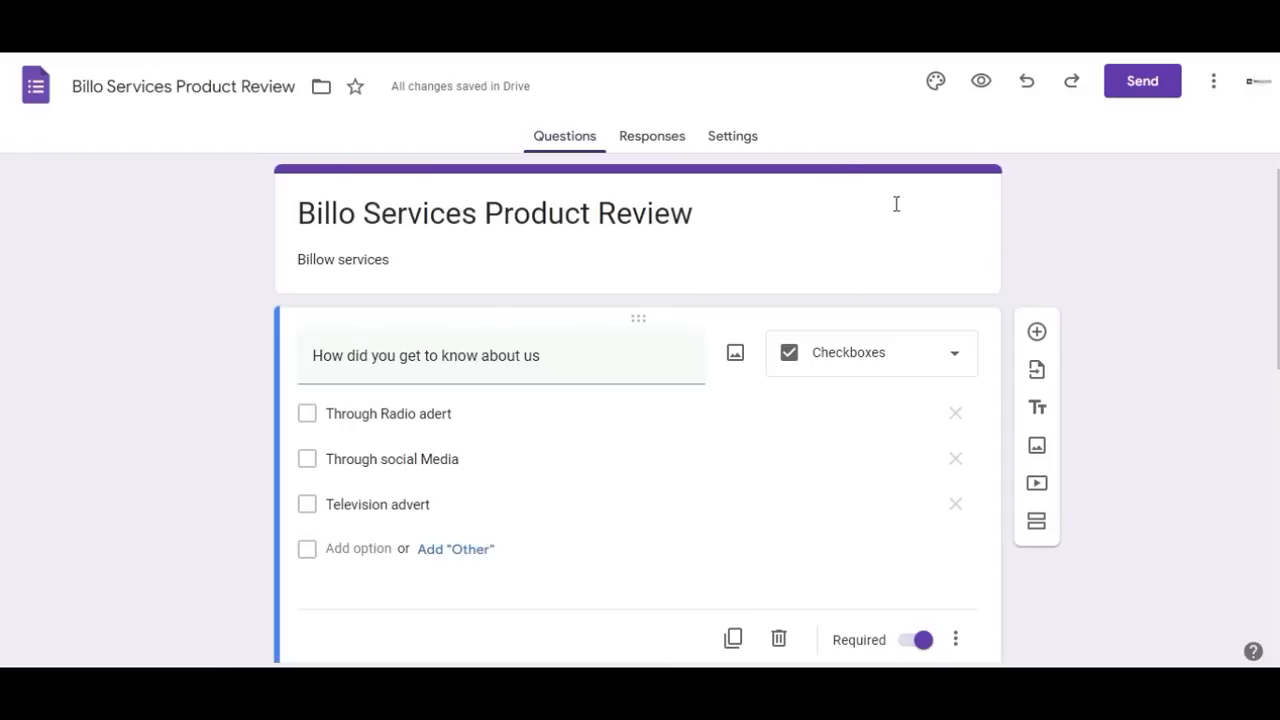
Review the form's questions, clear the "Through social Media" answer in the preview, and return to the form editor
scroll(1085, 320, "down", 4)
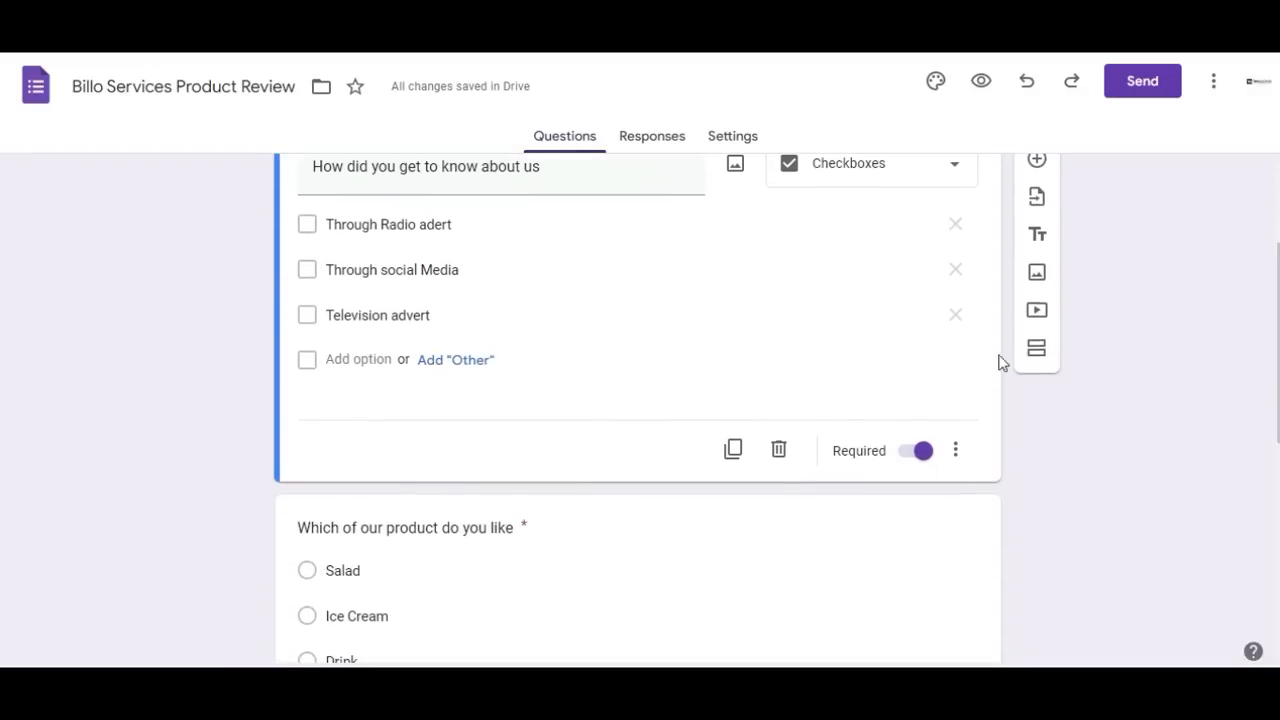
scroll(939, 404, "up", 3)
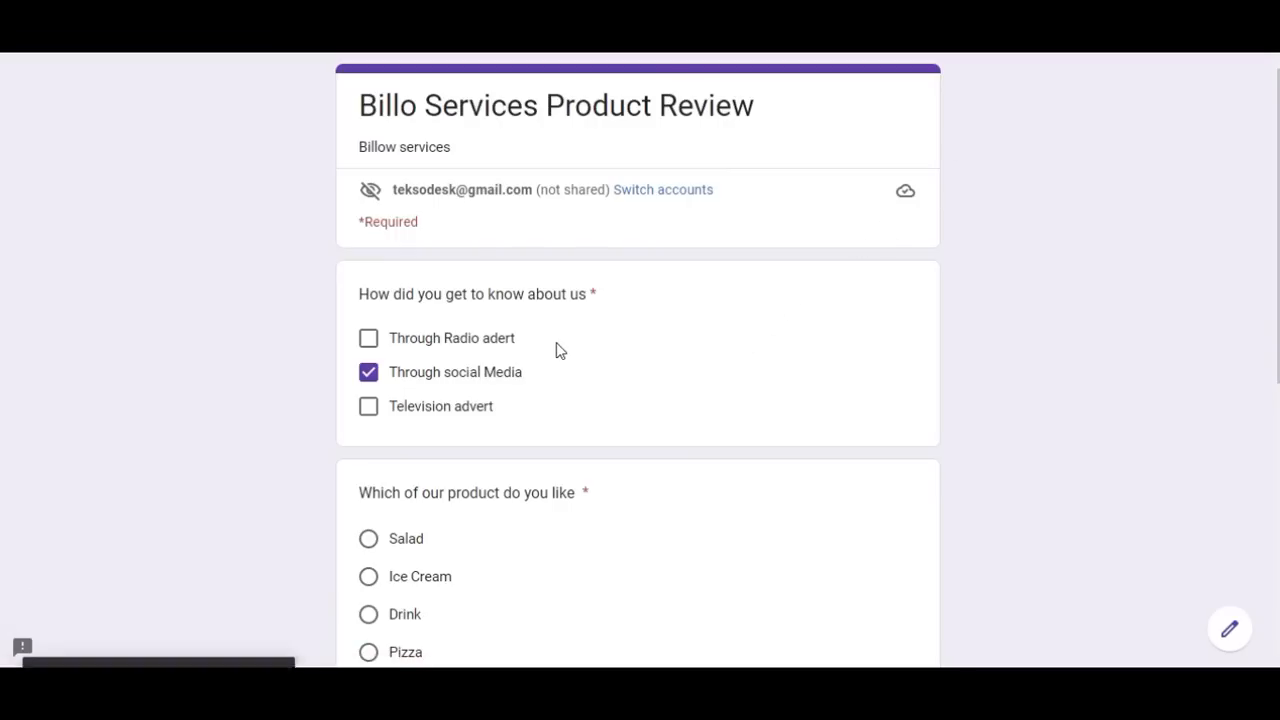
left_click(368, 372)
scroll(539, 380, "down", 8)
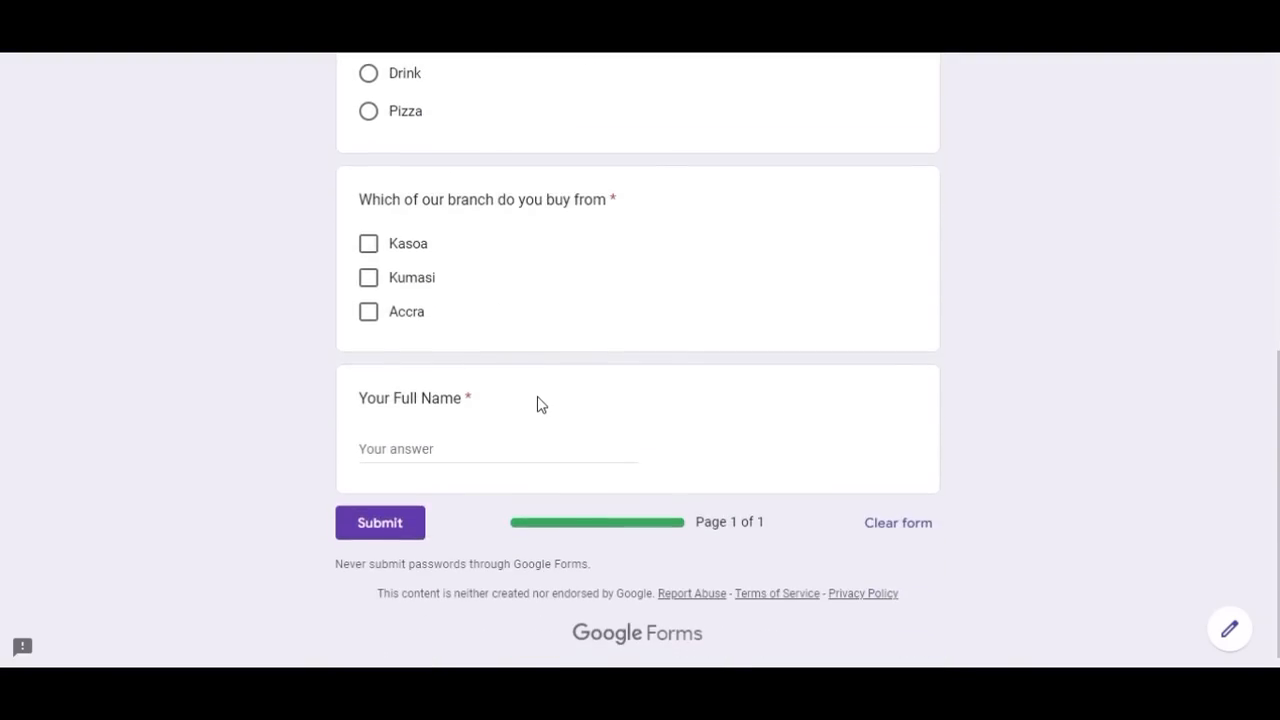
scroll(539, 403, "up", 8)
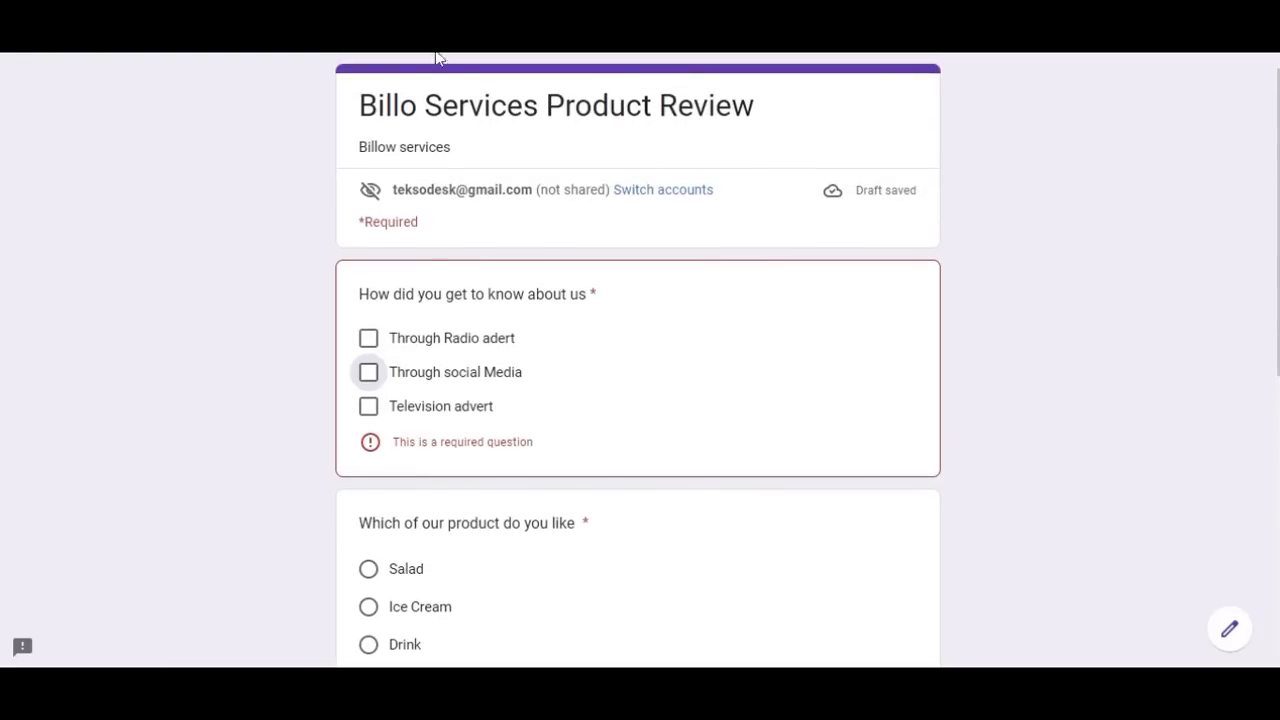
left_click(540, 40)
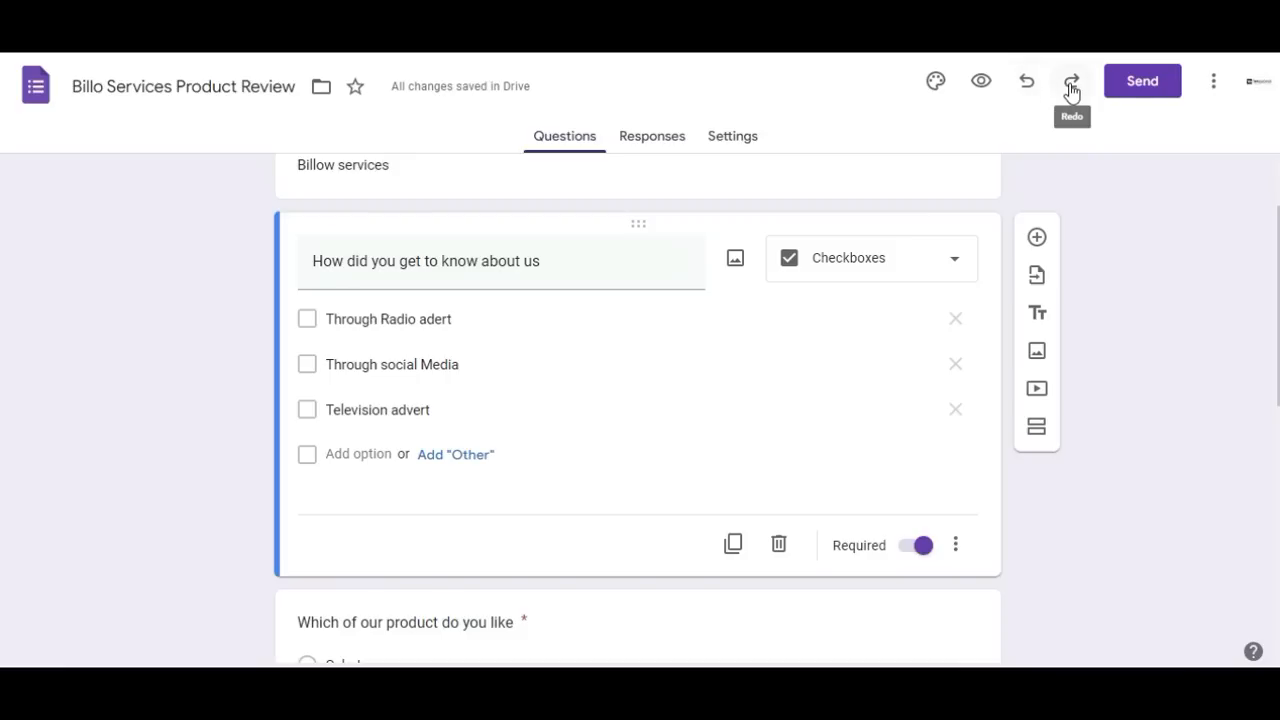
Open the options for sending the form and enable "Collect emails"
left_click(1136, 84)
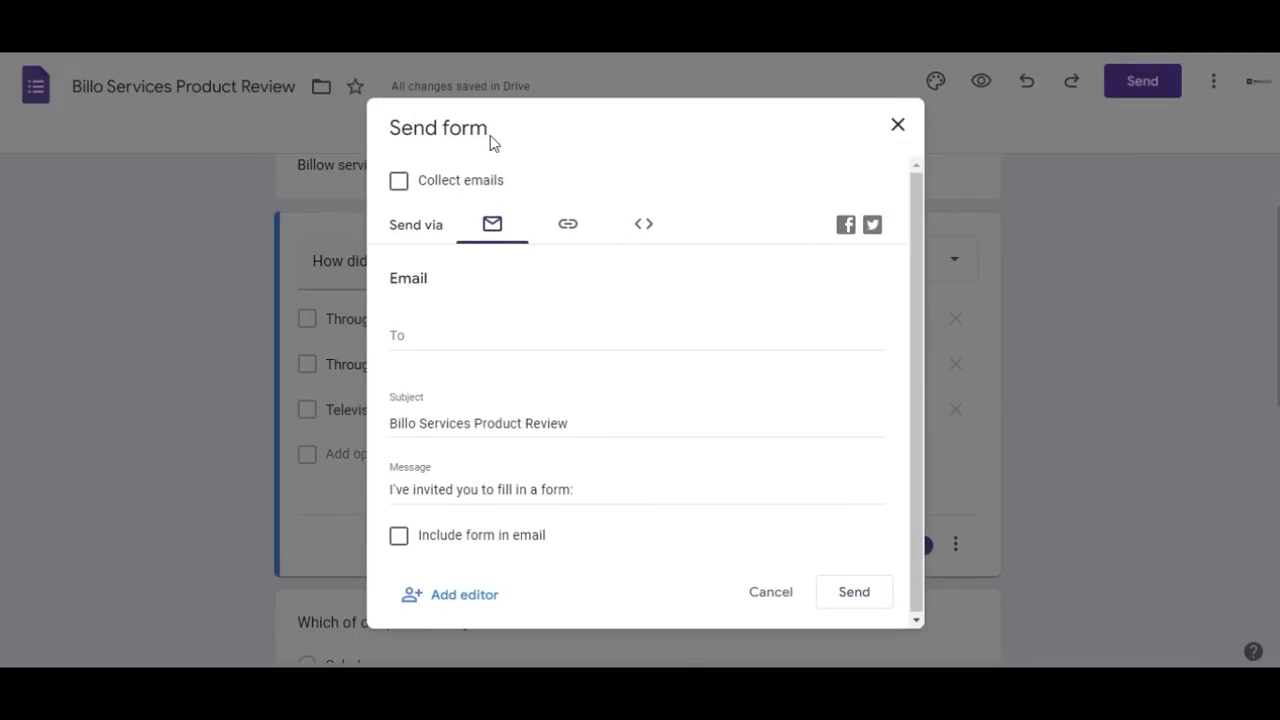
left_click(400, 188)
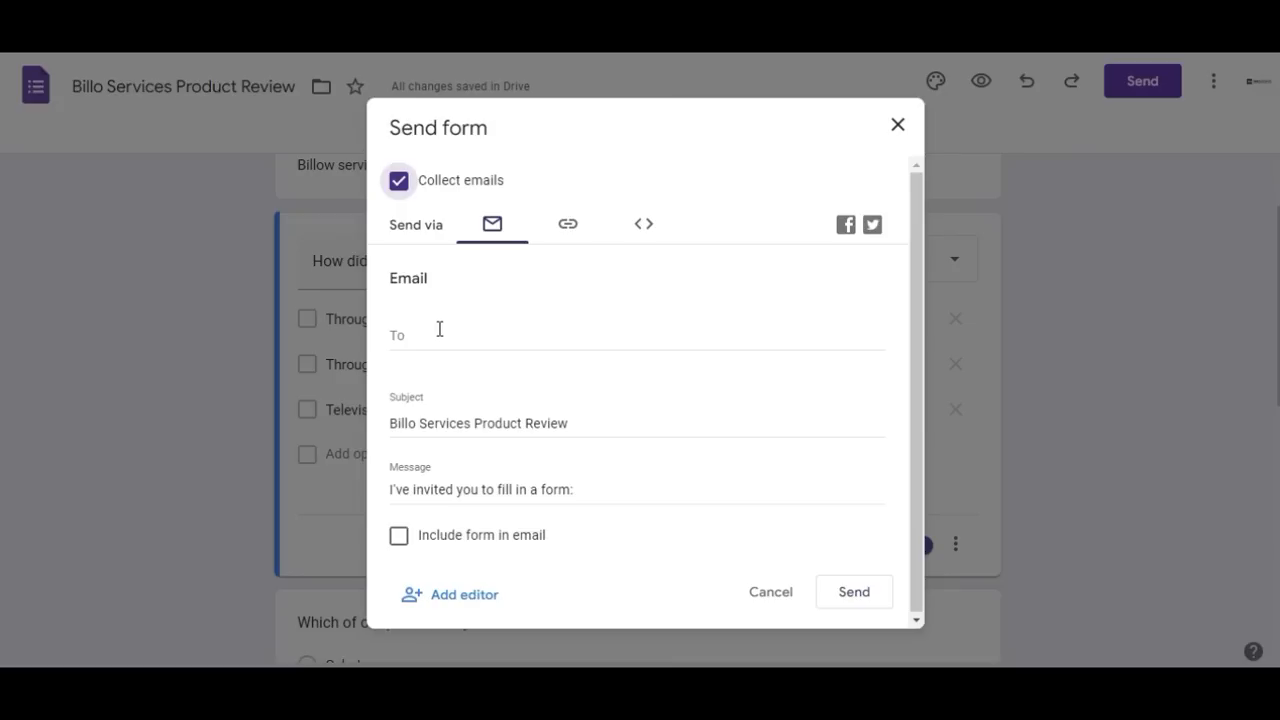
Examine the recipient, subject and message fields for sending the form by email
left_click(437, 336)
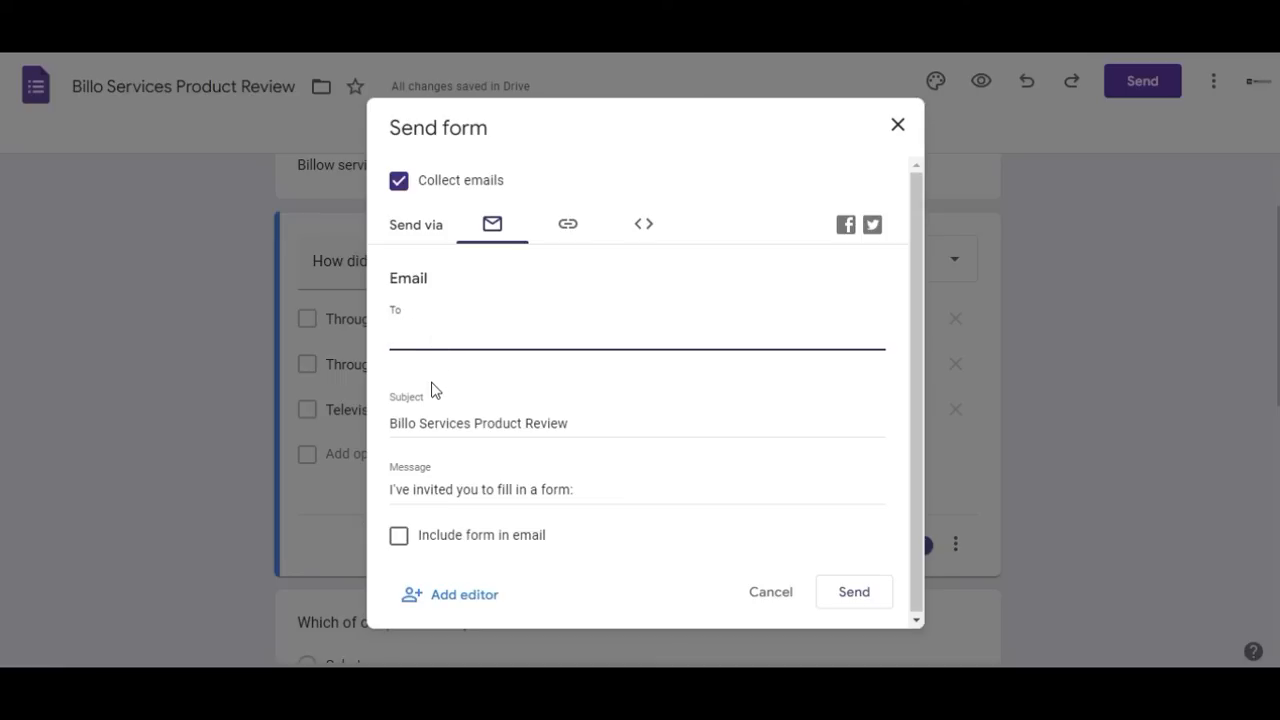
left_click_drag(577, 429, 378, 436)
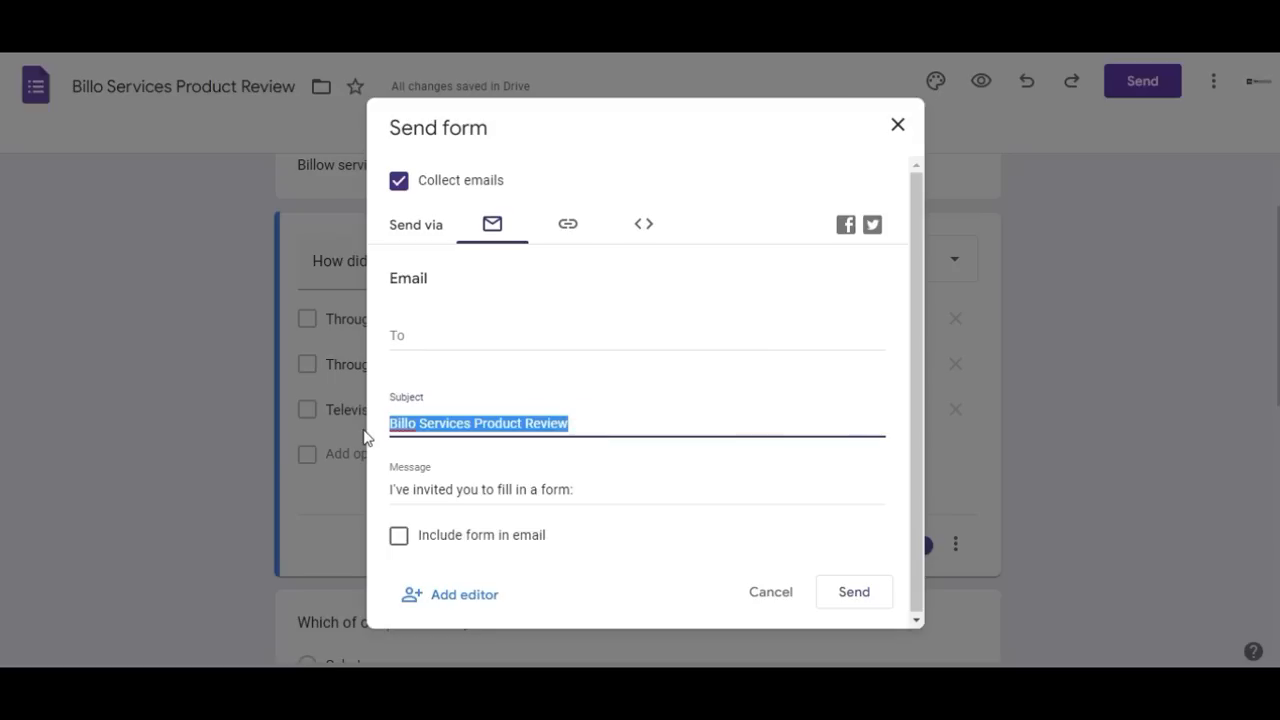
left_click(578, 425)
left_click_drag(584, 488, 378, 494)
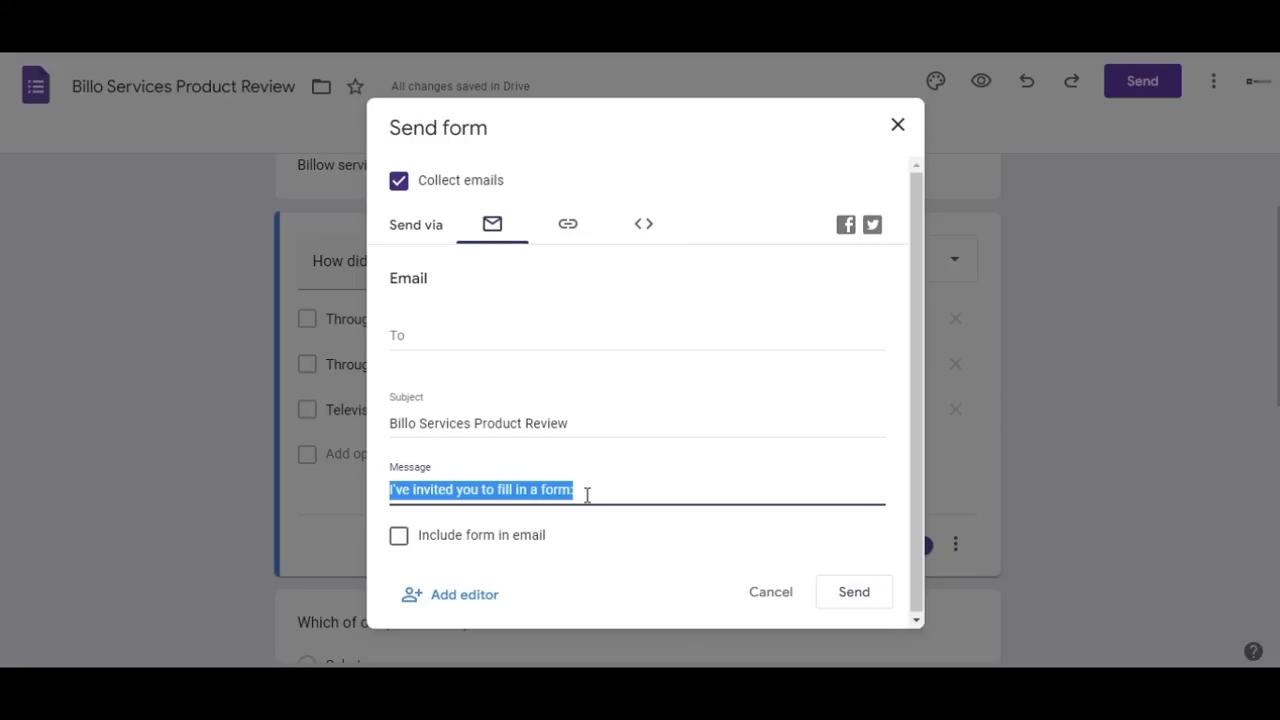
left_click(587, 494)
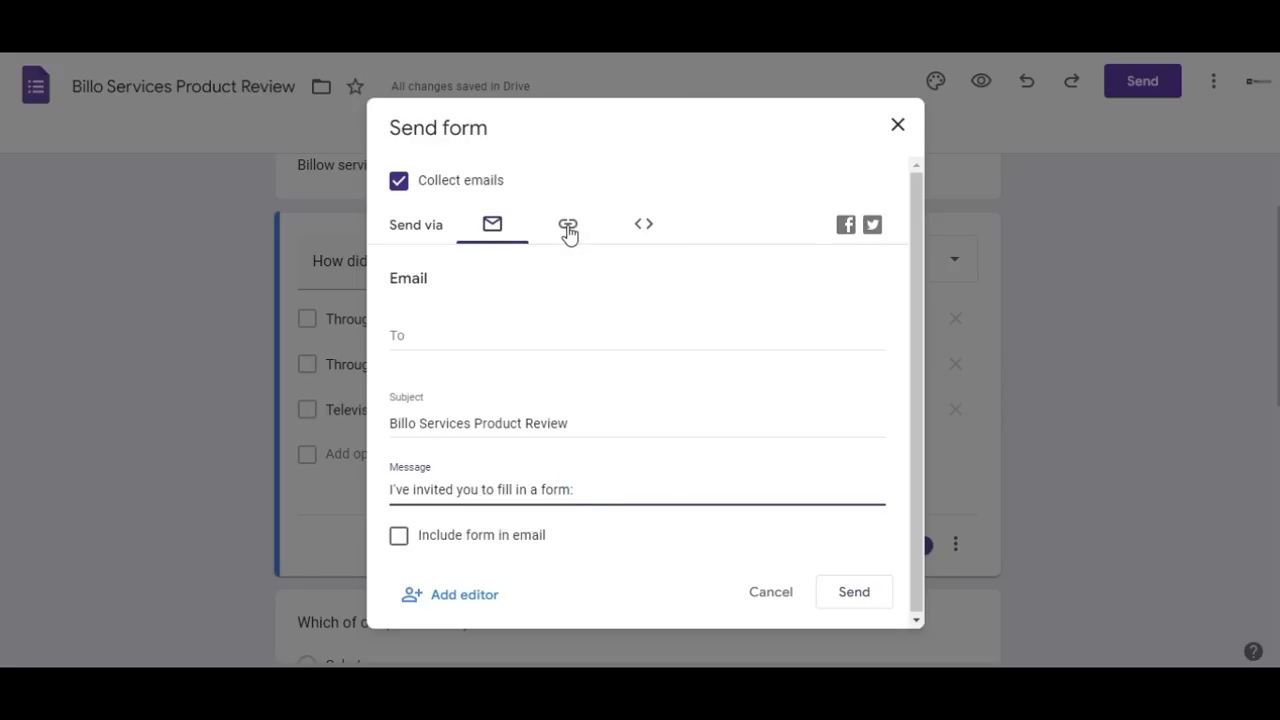
Switch the sending method to a link, copy the form's link, and enable "Shorten URL"
left_click(568, 228)
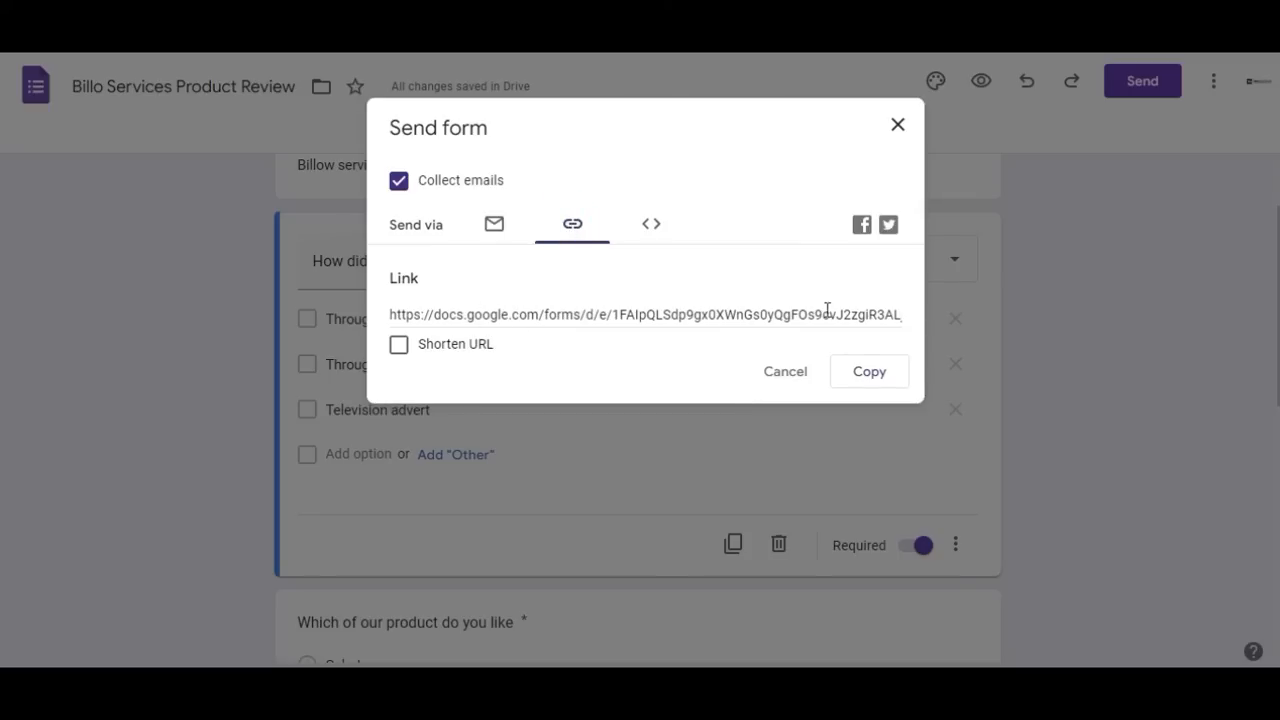
left_click(868, 372)
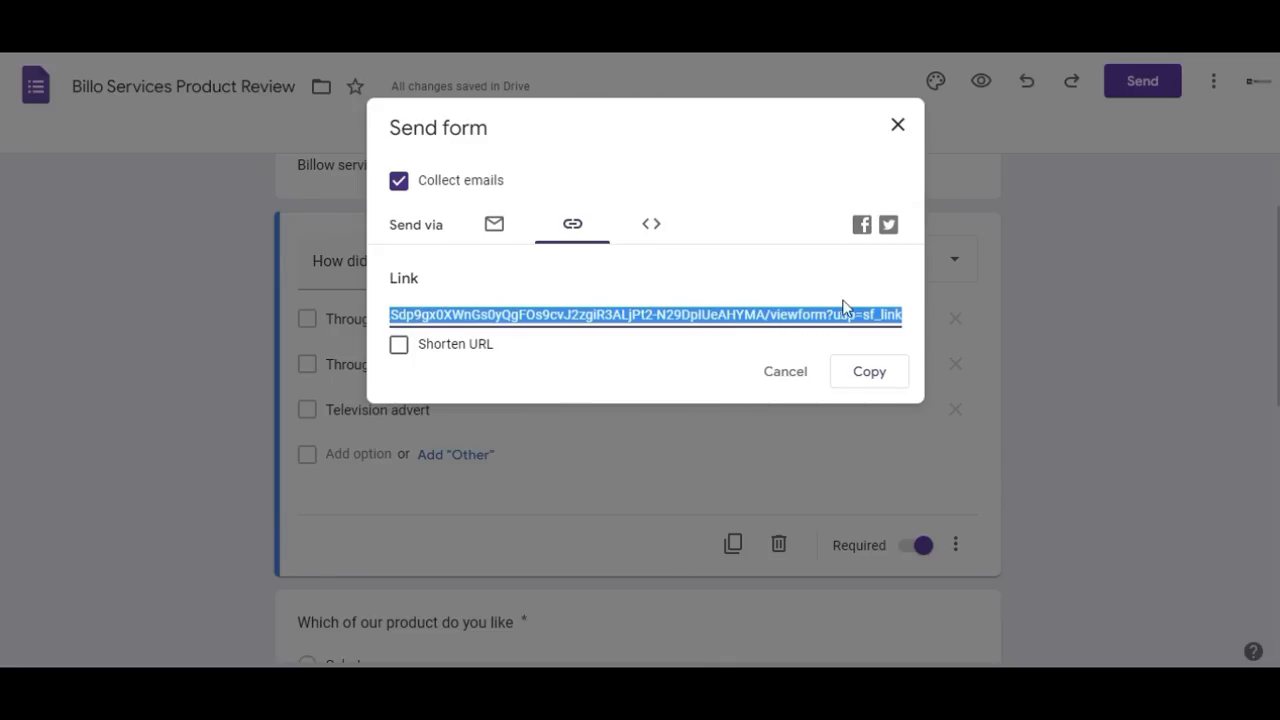
left_click(400, 349)
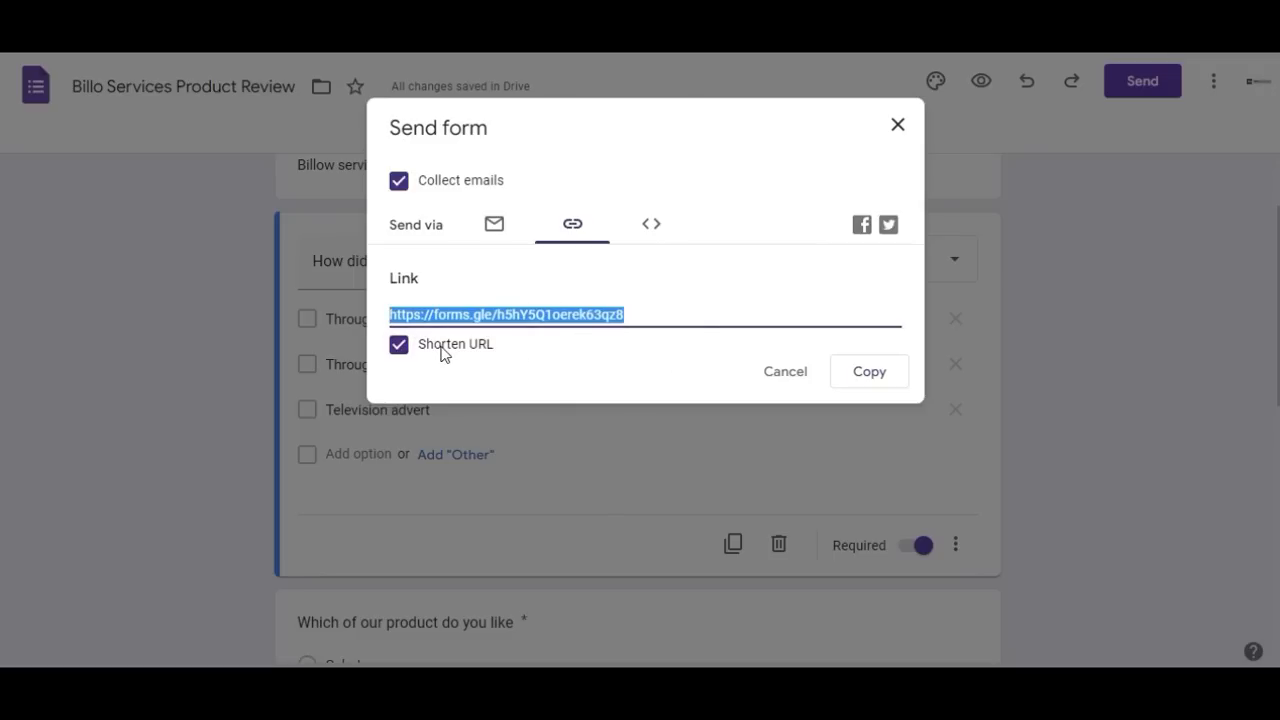
left_click(400, 347)
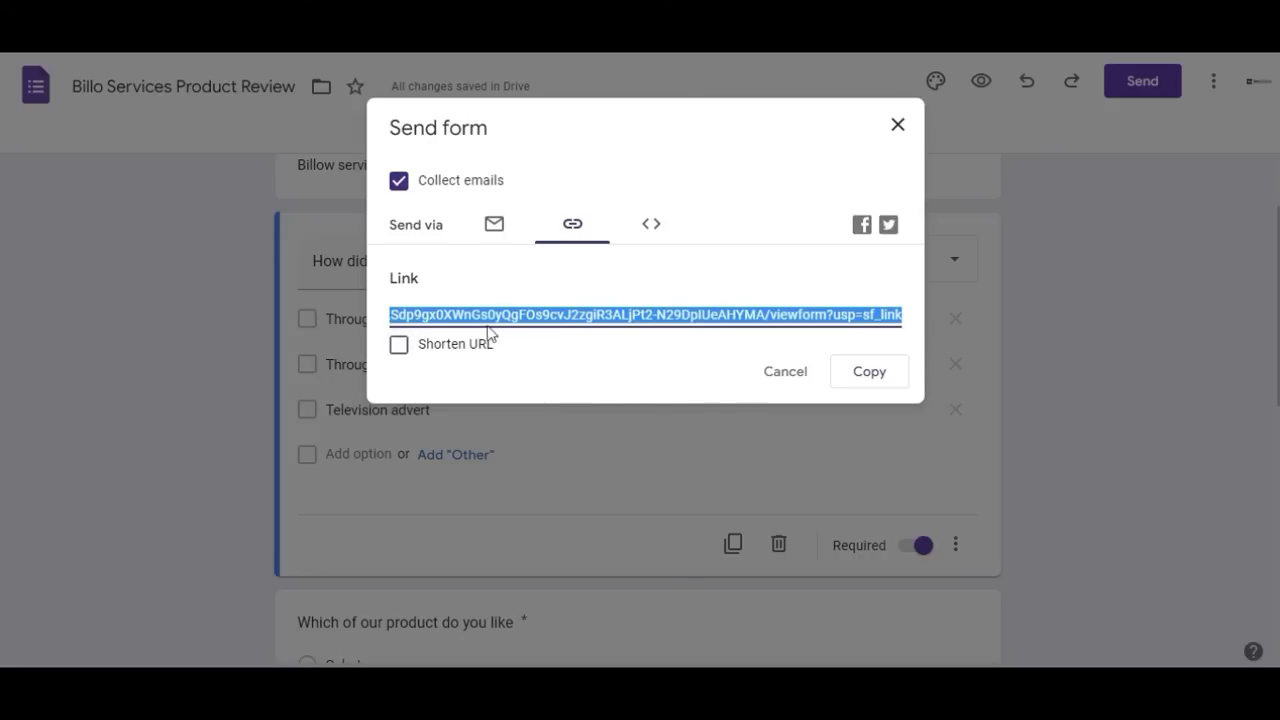
left_click(400, 347)
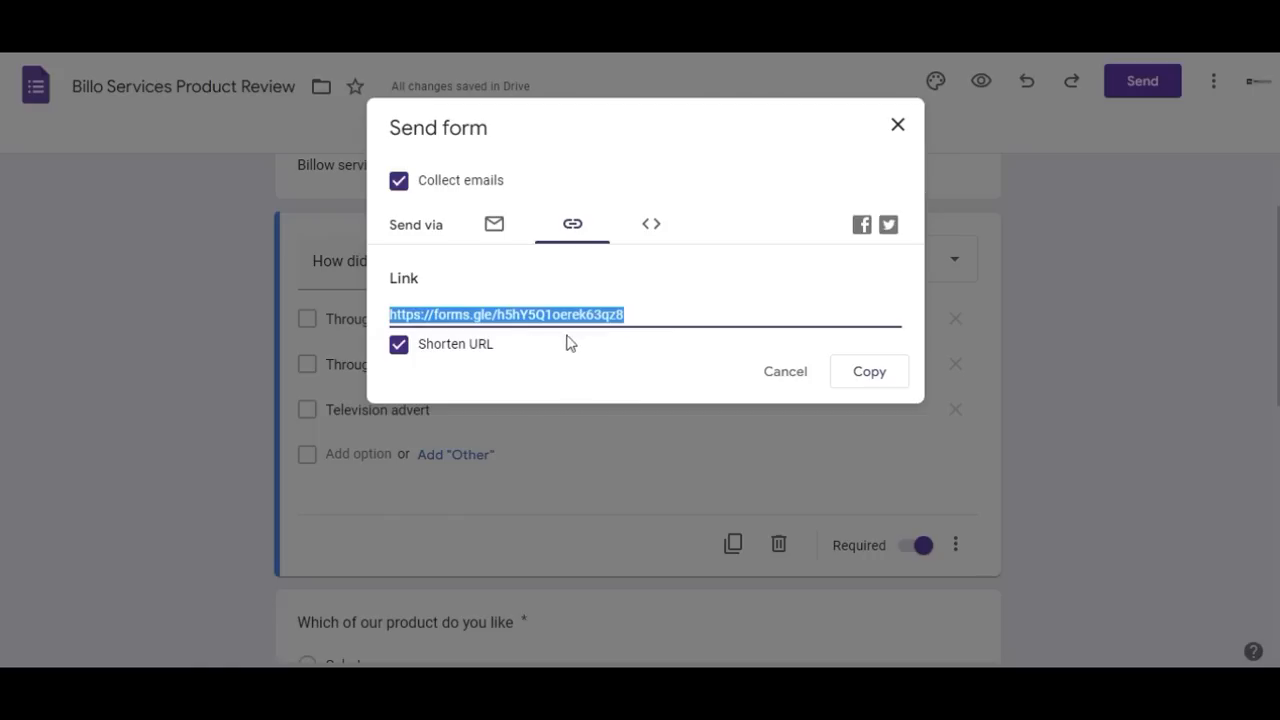
Copy the shortened form link, view the form's embed HTML code, and close the sending options
left_click(872, 384)
left_click(652, 232)
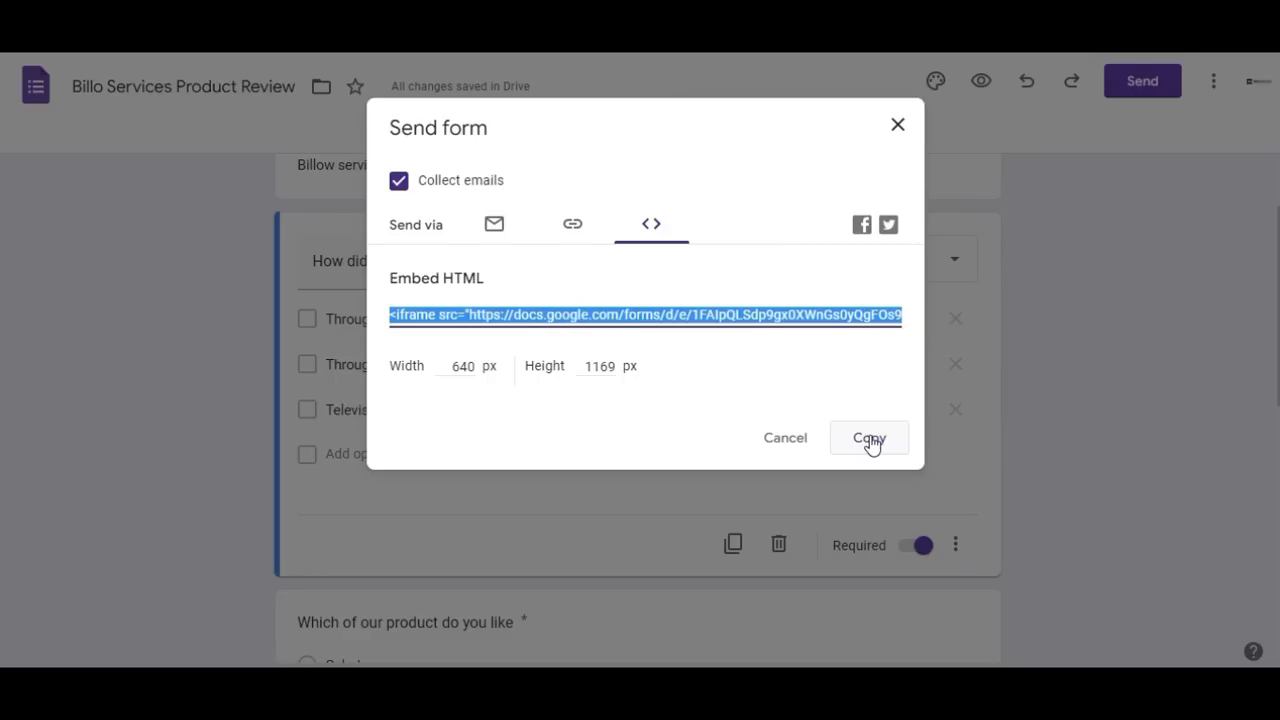
left_click(898, 128)
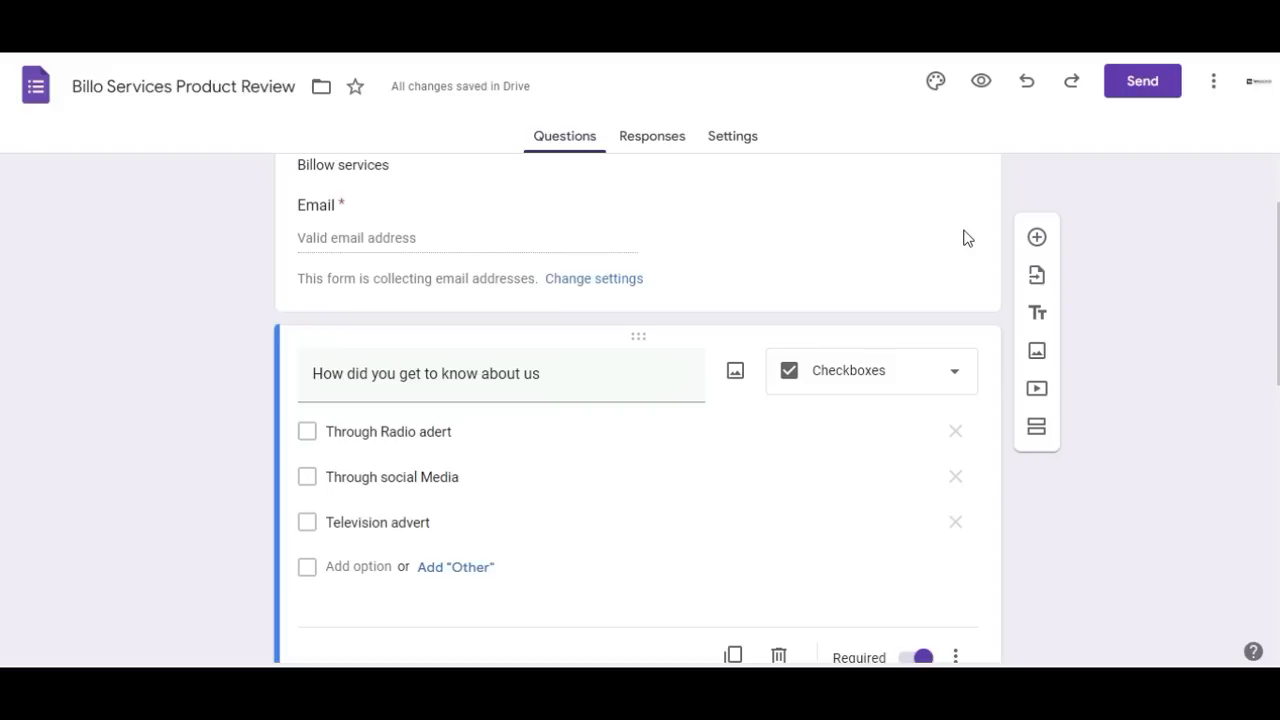
Open the form's collected responses and examine the summary's list of who has responded
scroll(787, 368, "up", 1)
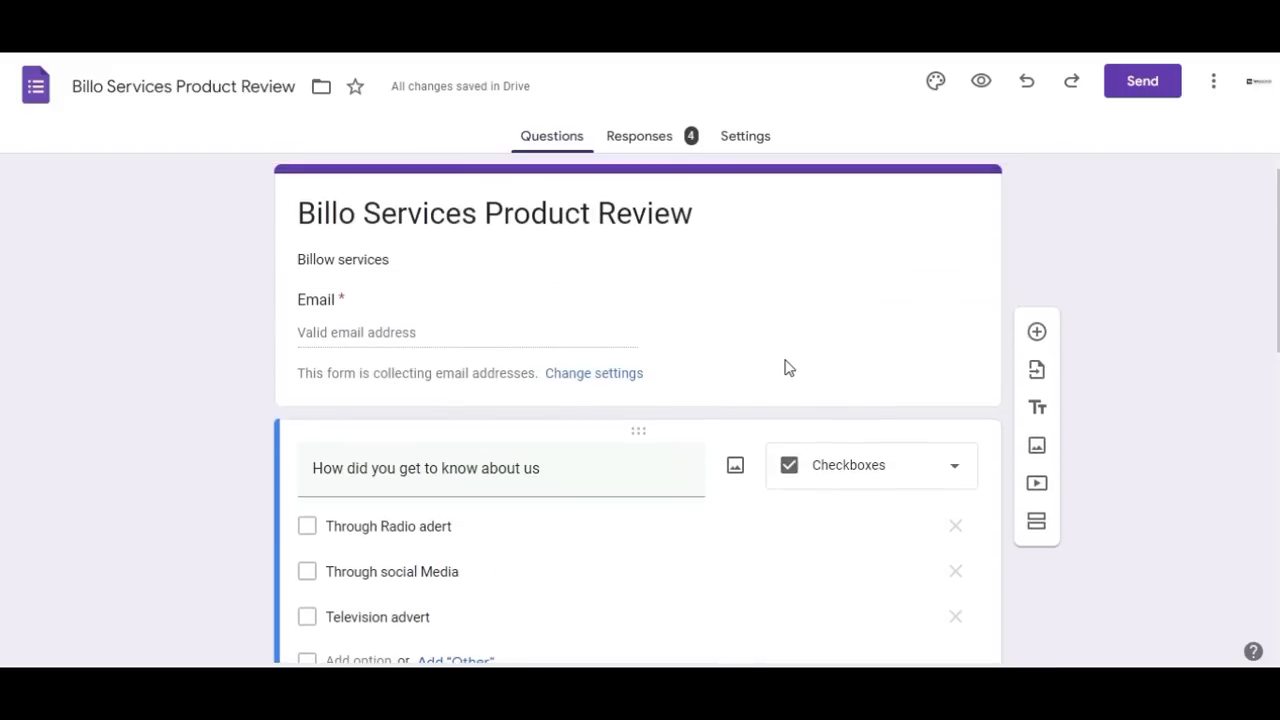
scroll(690, 314, "down", 2)
scroll(690, 314, "up", 2)
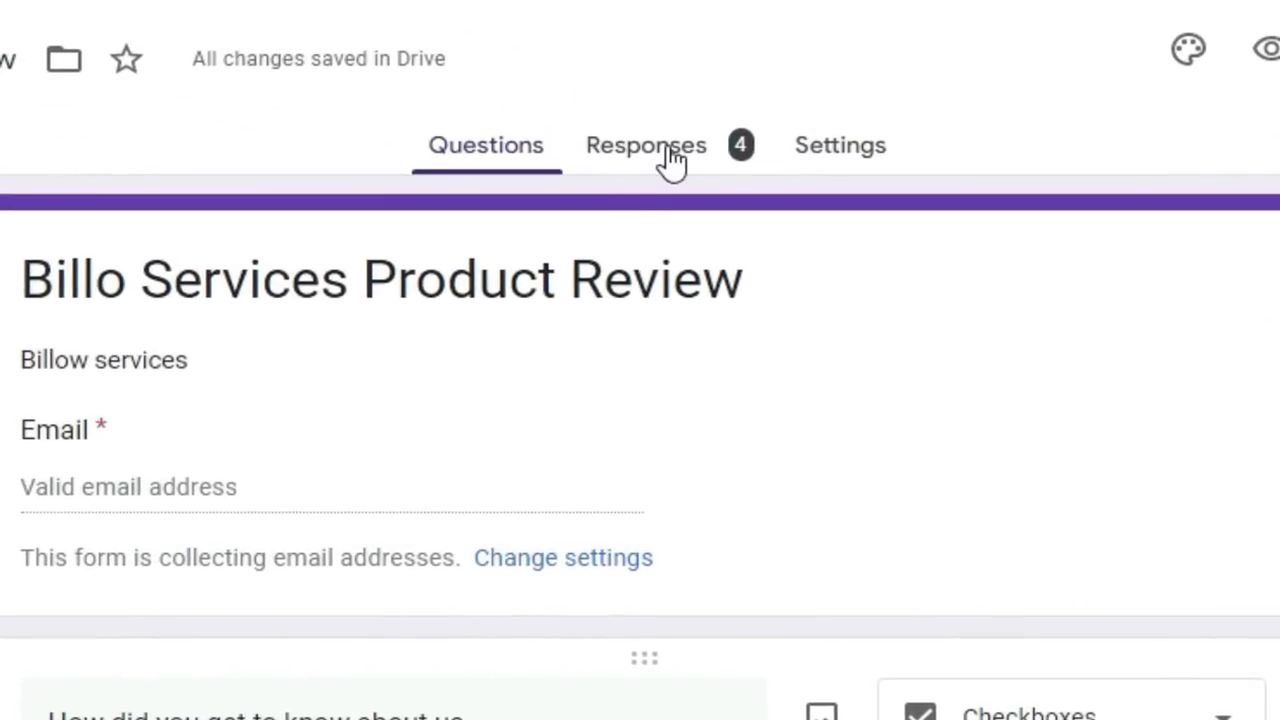
left_click(640, 158)
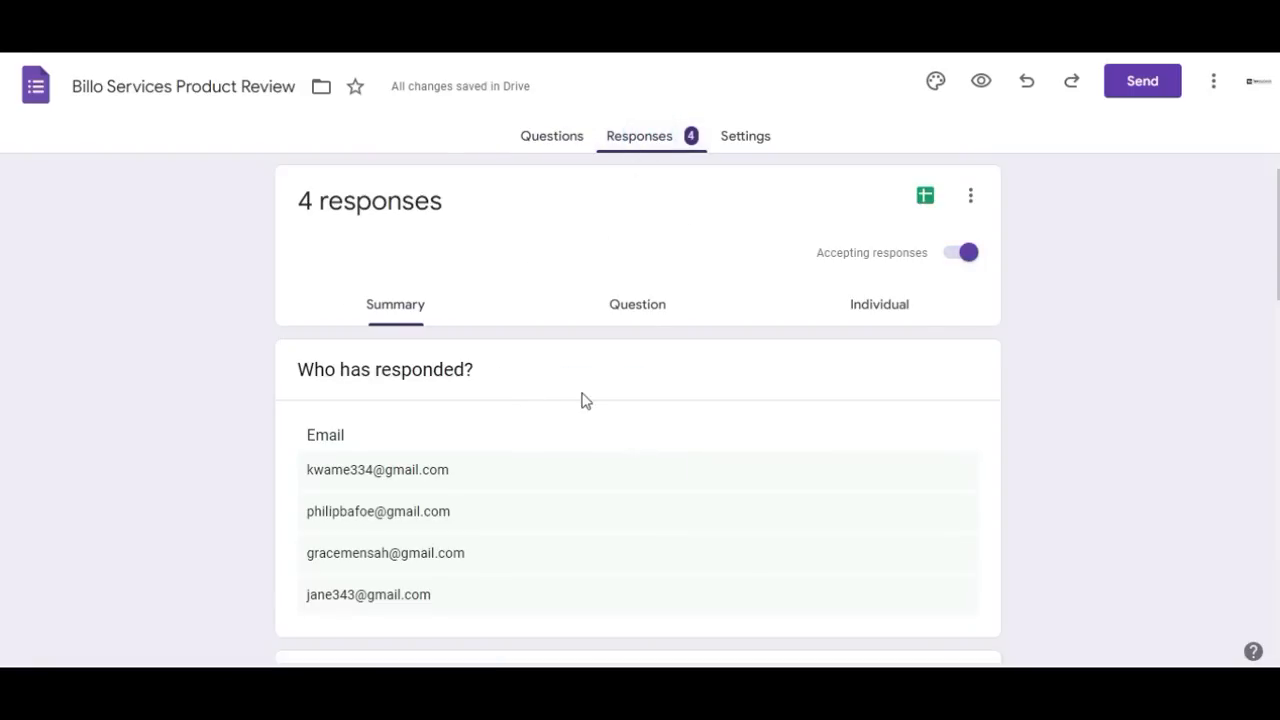
scroll(1275, 290, "down", 1)
scroll(2, 280, "down", 1)
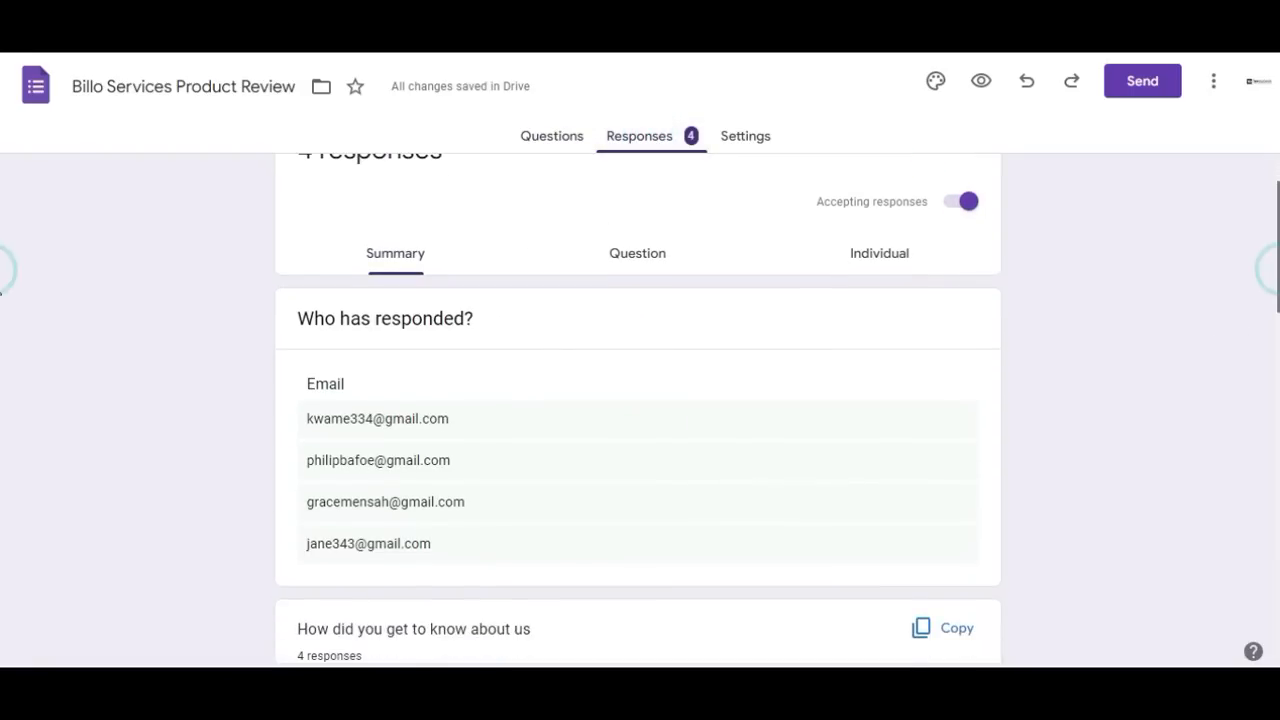
scroll(2, 278, "up", 1)
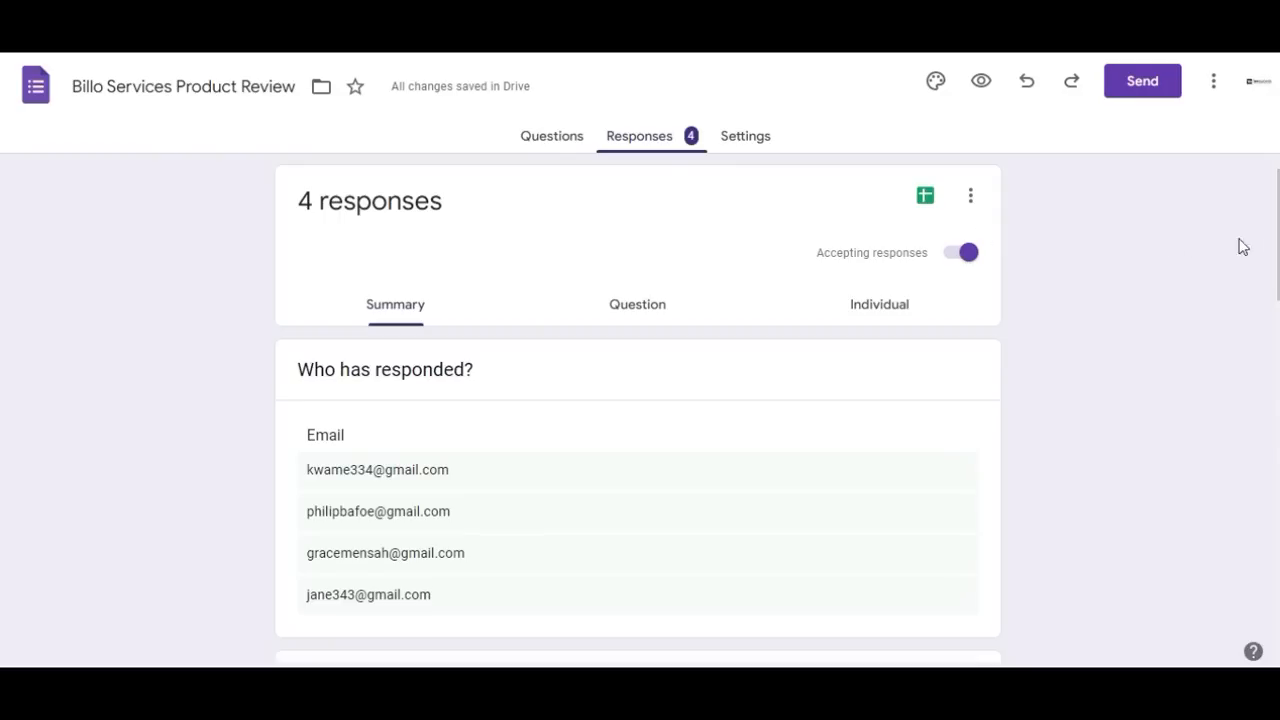
scroll(2, 240, "down", 1)
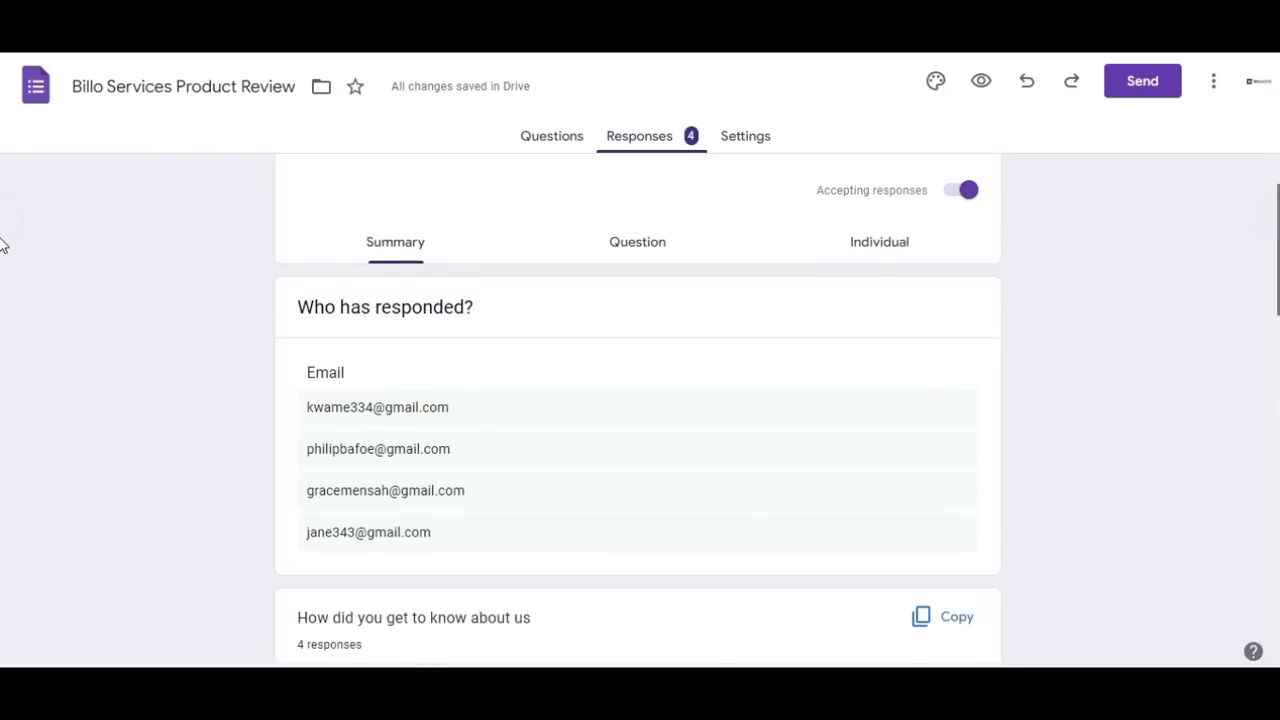
left_click_drag(1278, 246, 1278, 245)
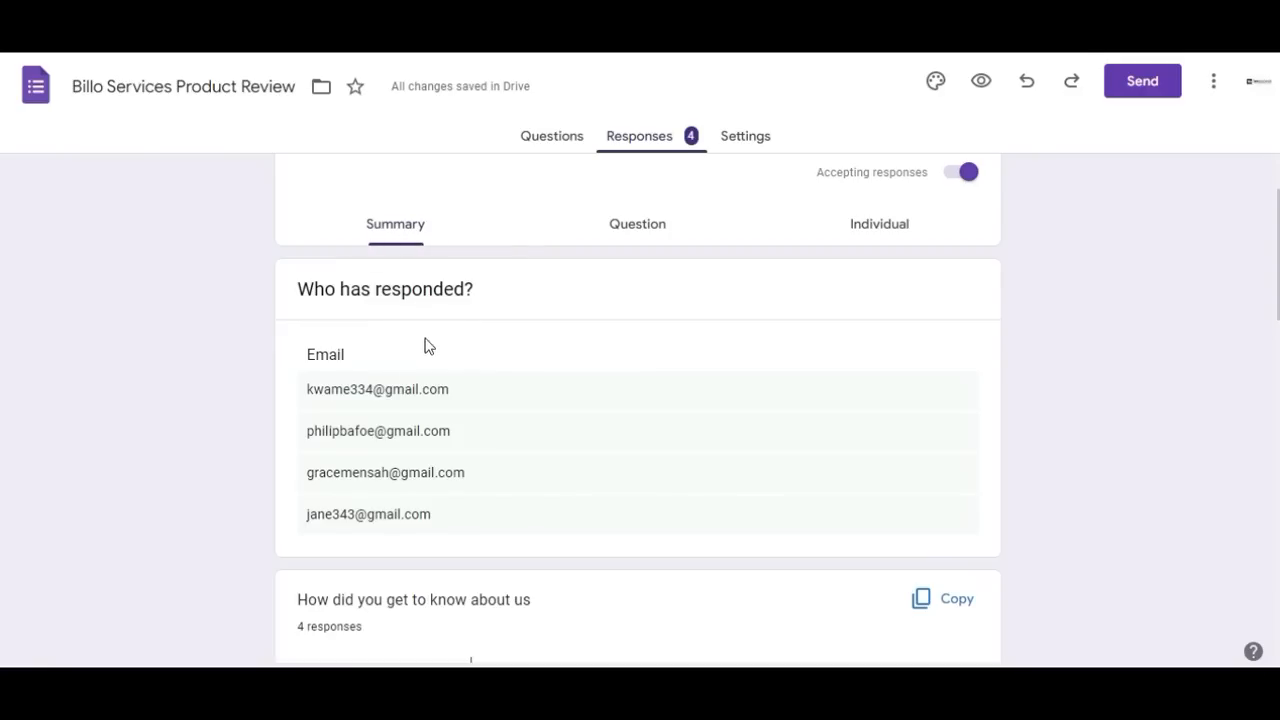
View the responses by question and by individual respondent, then return to the summary
left_click(634, 231)
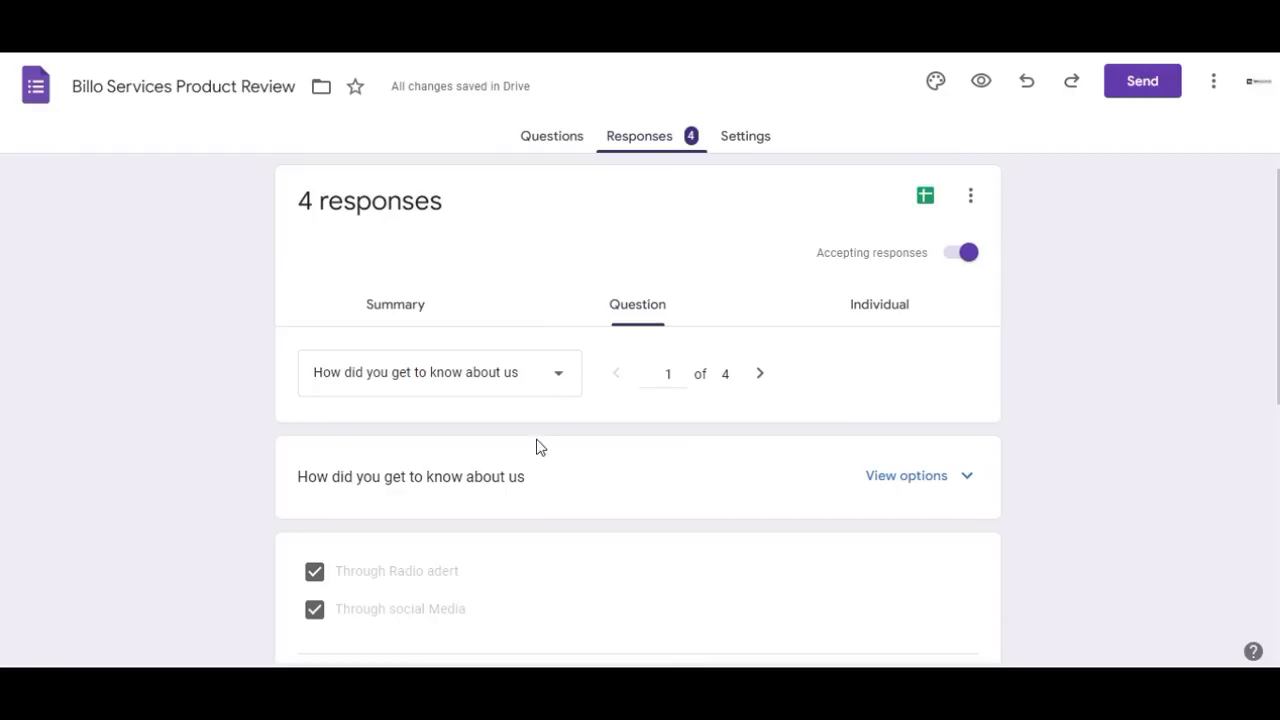
left_click(888, 314)
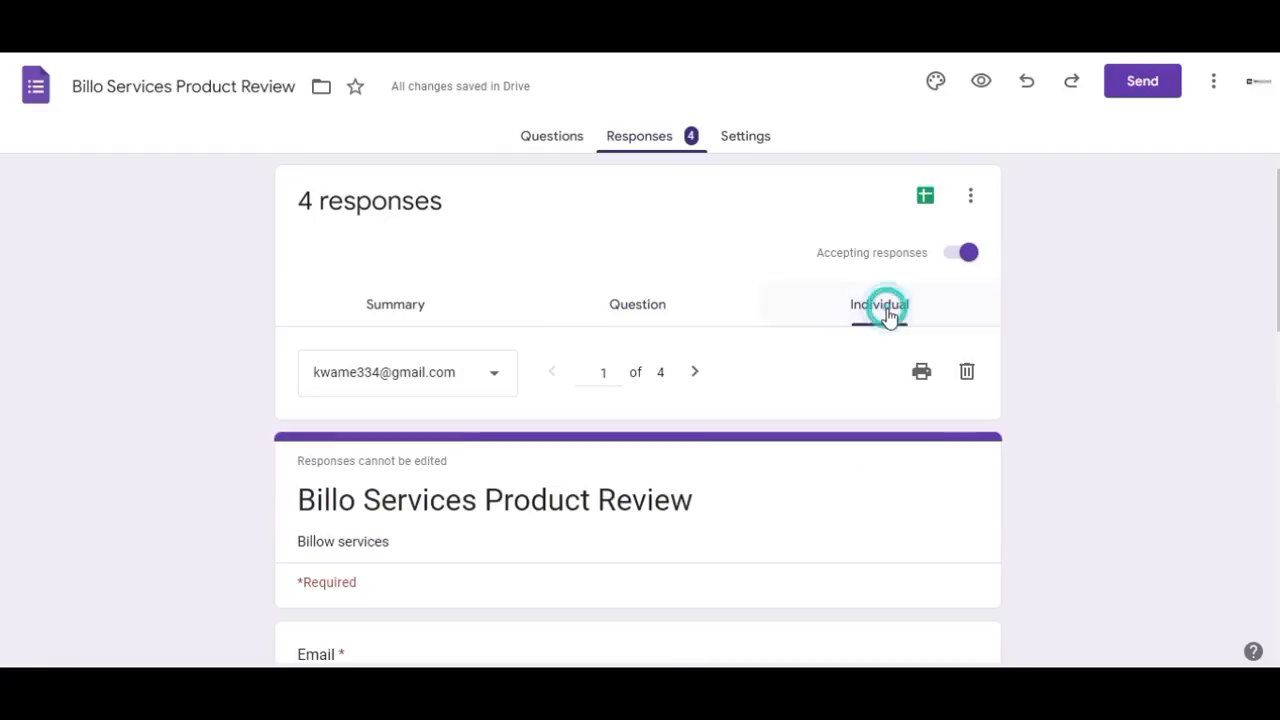
scroll(777, 403, "down", 1)
scroll(777, 403, "down", 5)
scroll(775, 404, "down", 3)
scroll(775, 404, "up", 3)
scroll(737, 293, "up", 6)
left_click(380, 318)
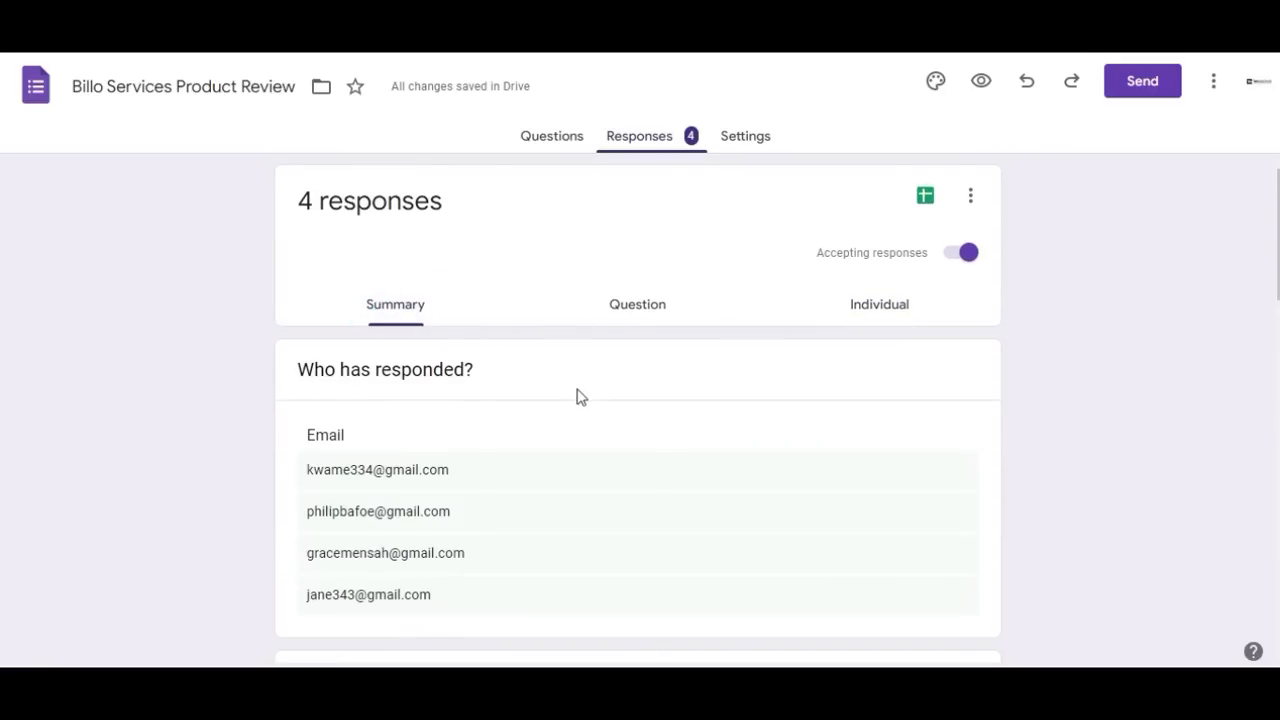
Skim the whole response summary, from the respondent list through the question charts and back
scroll(577, 397, "down", 1)
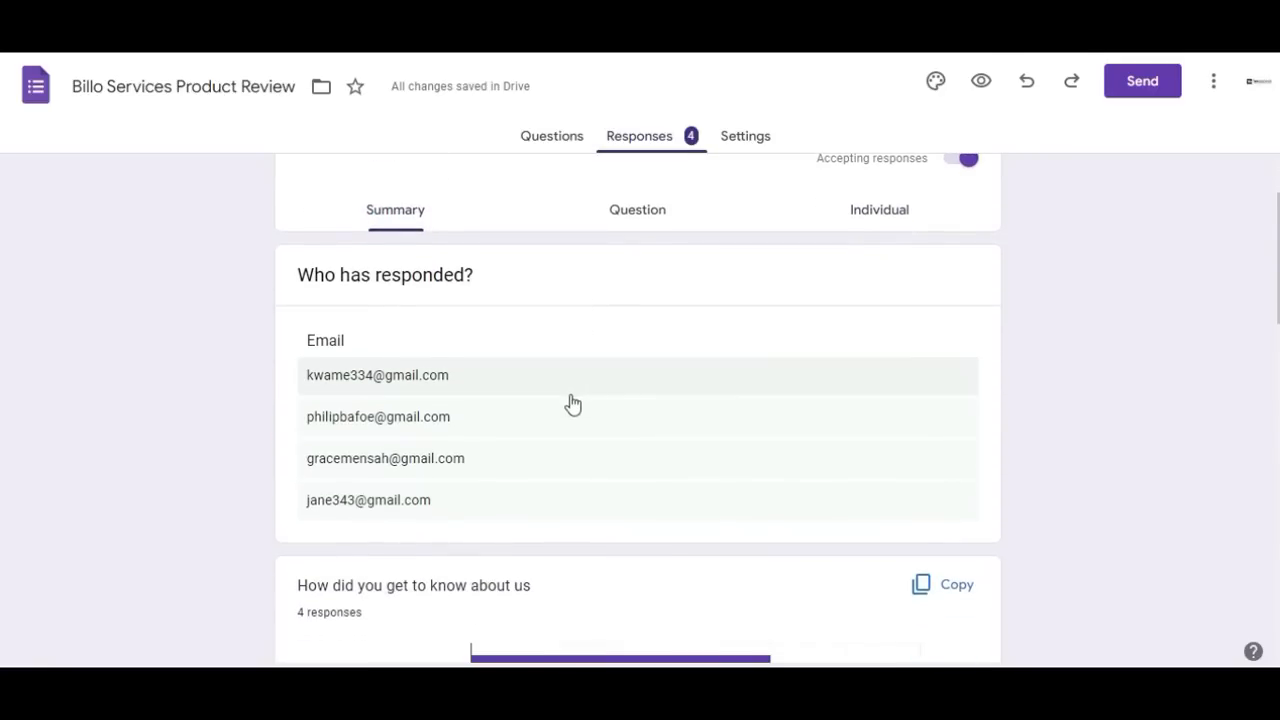
scroll(571, 403, "down", 2)
scroll(571, 414, "down", 2)
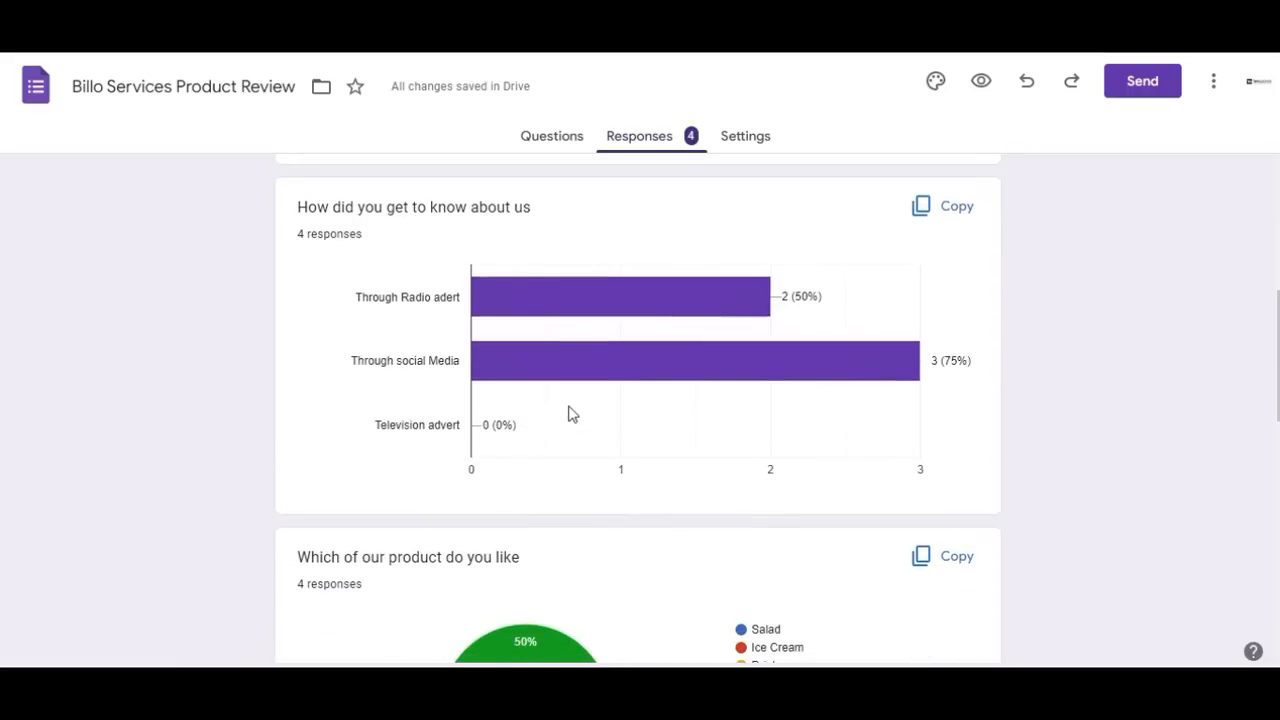
scroll(568, 417, "down", 1)
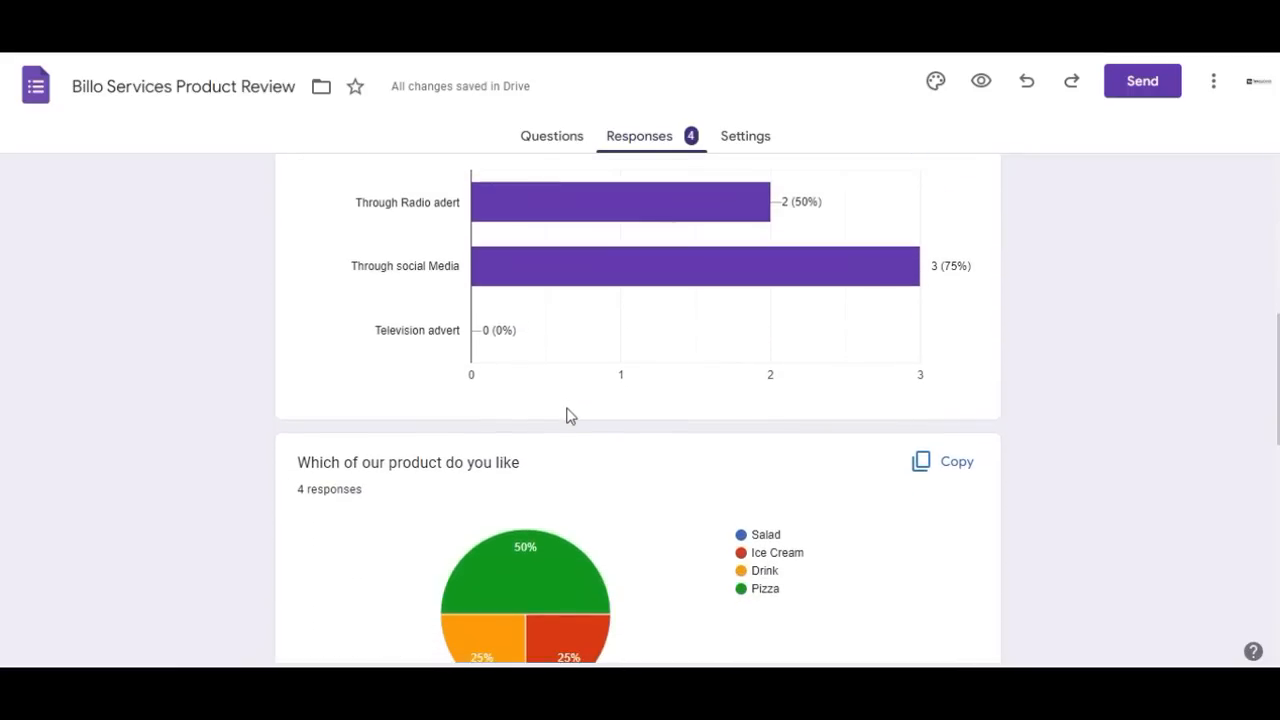
scroll(566, 413, "down", 5)
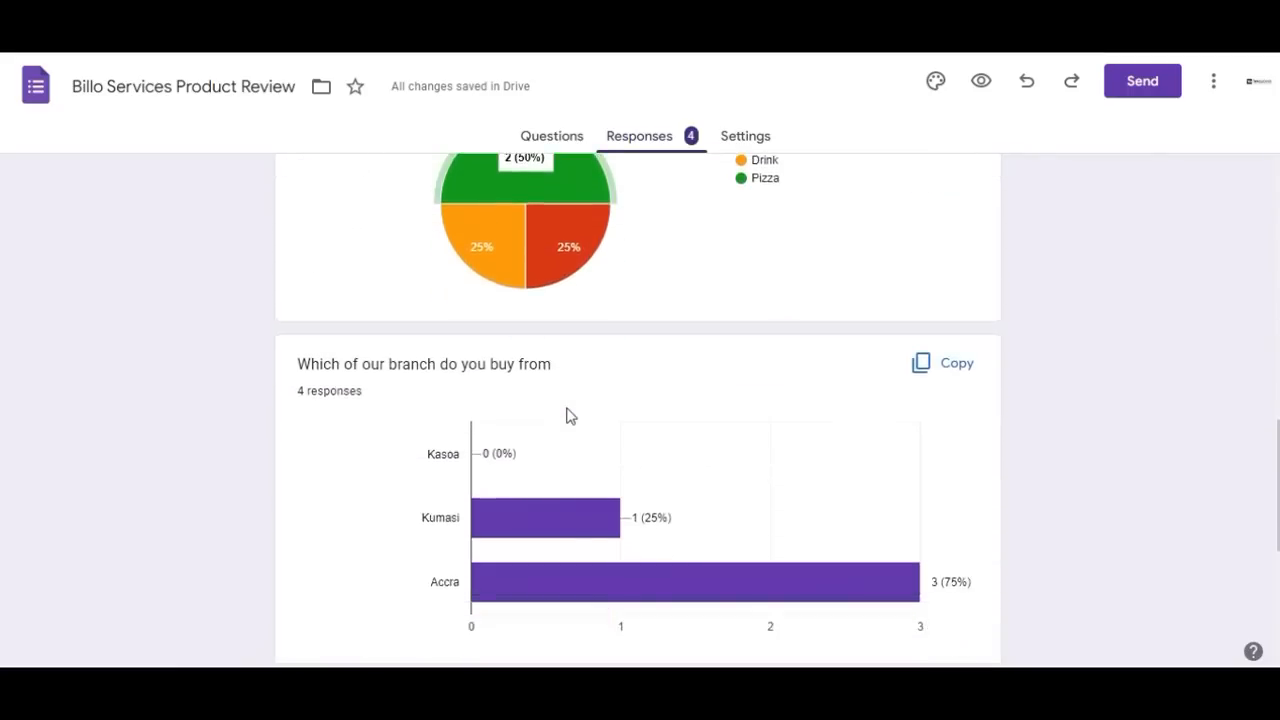
scroll(565, 418, "down", 3)
scroll(563, 422, "up", 4)
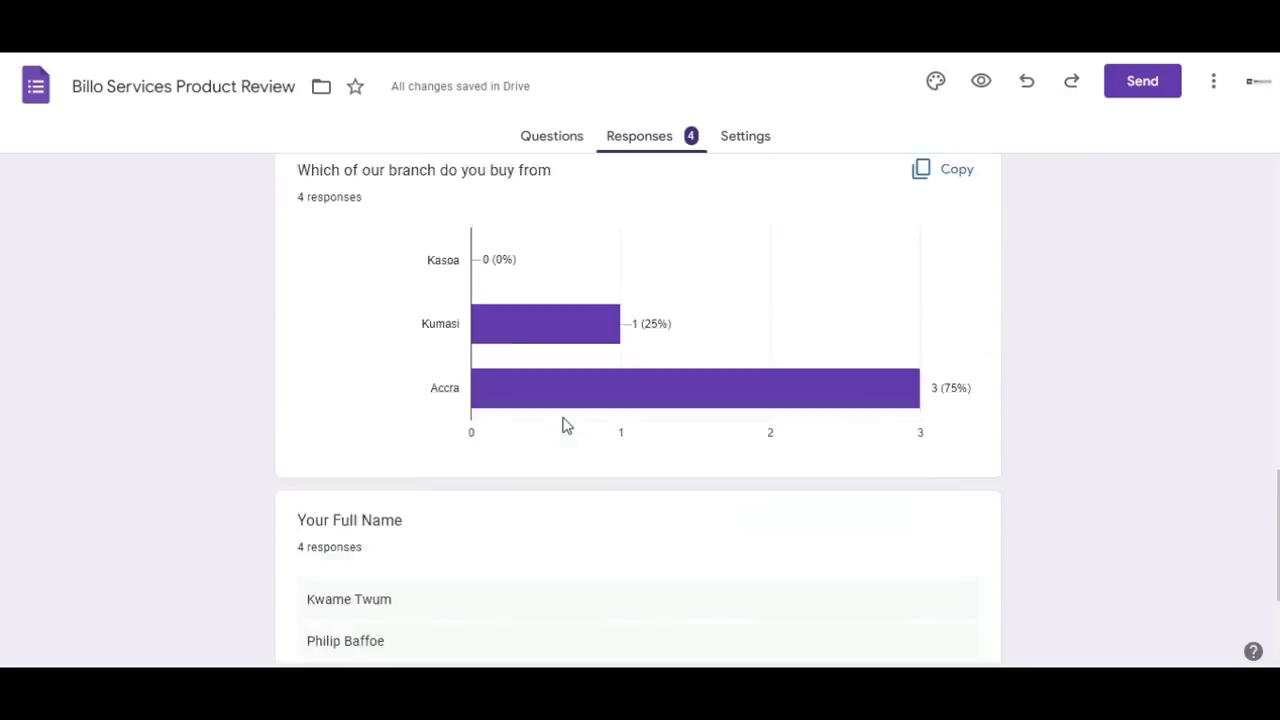
scroll(563, 425, "up", 9)
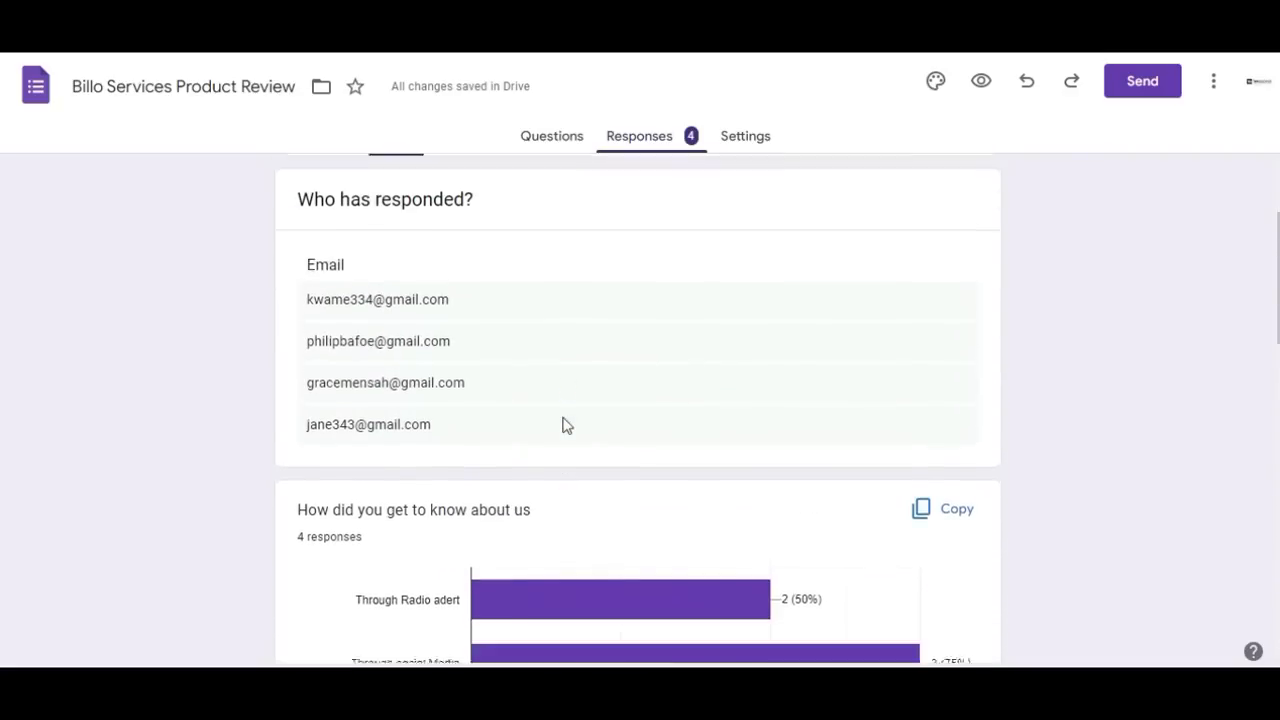
scroll(563, 425, "up", 1)
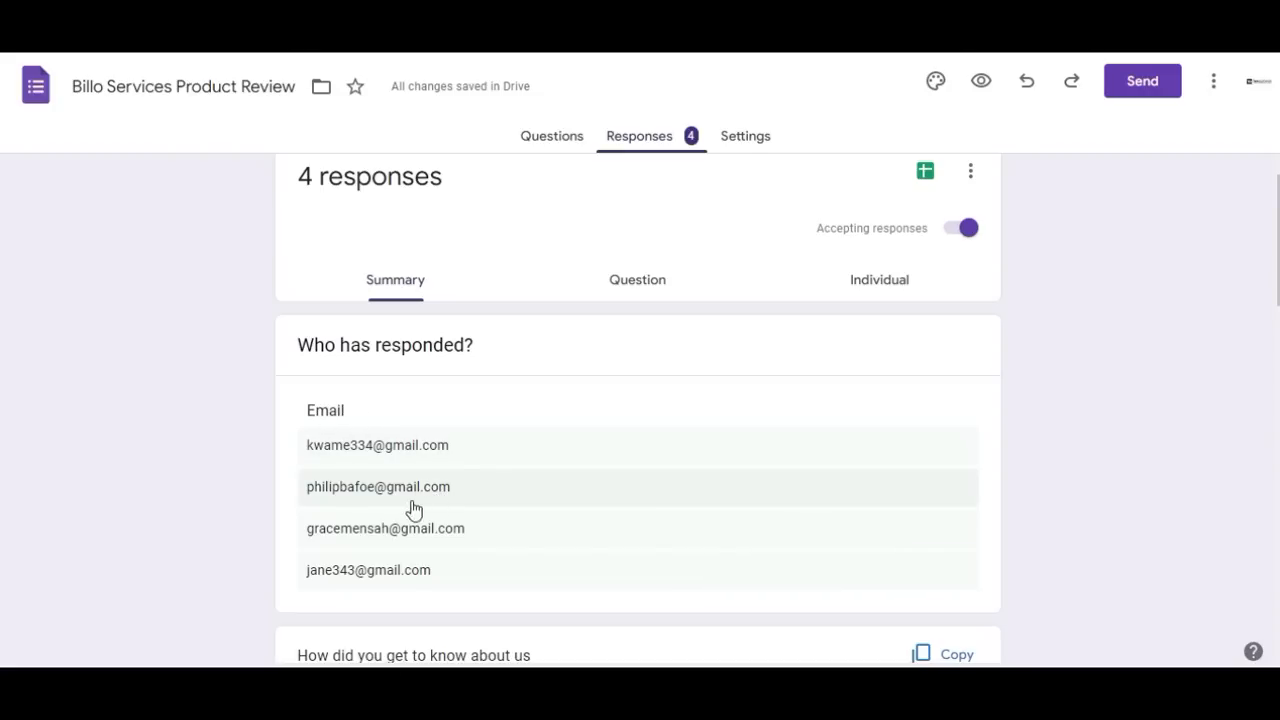
Examine the summary results for how respondents heard about the business, their preferred product, their branch and their full names
scroll(440, 492, "down", 3)
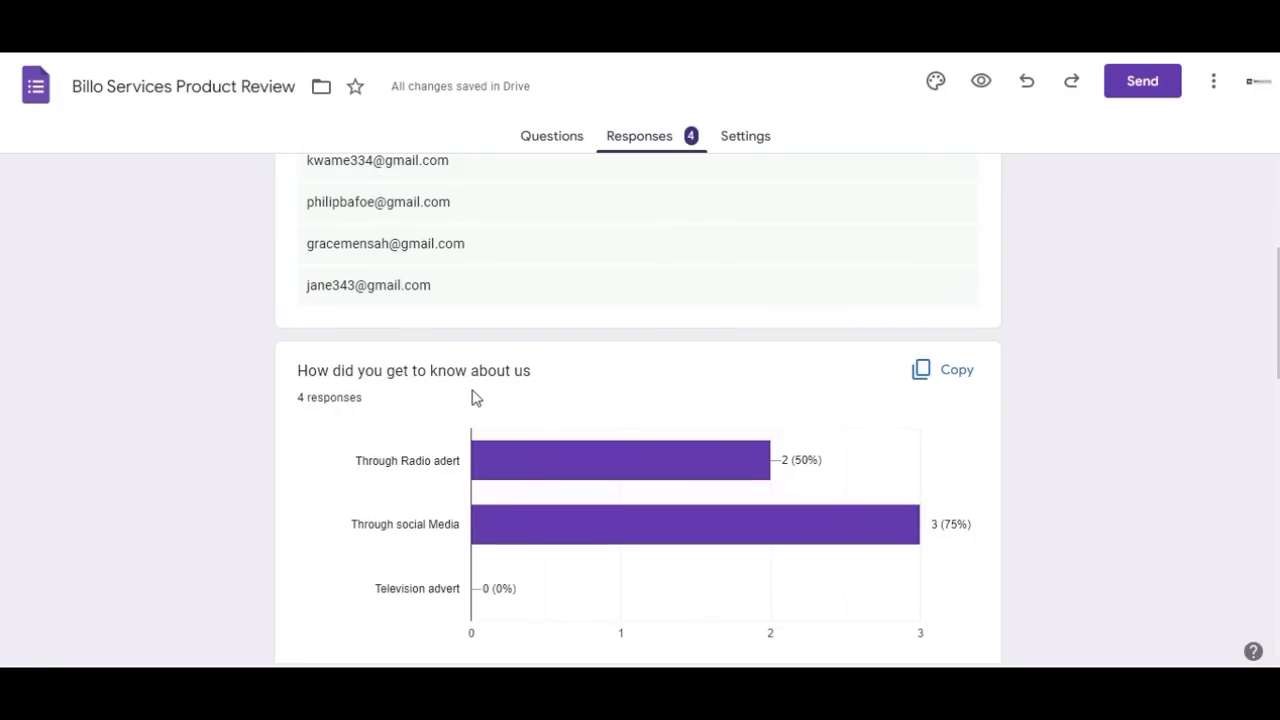
scroll(474, 396, "down", 2)
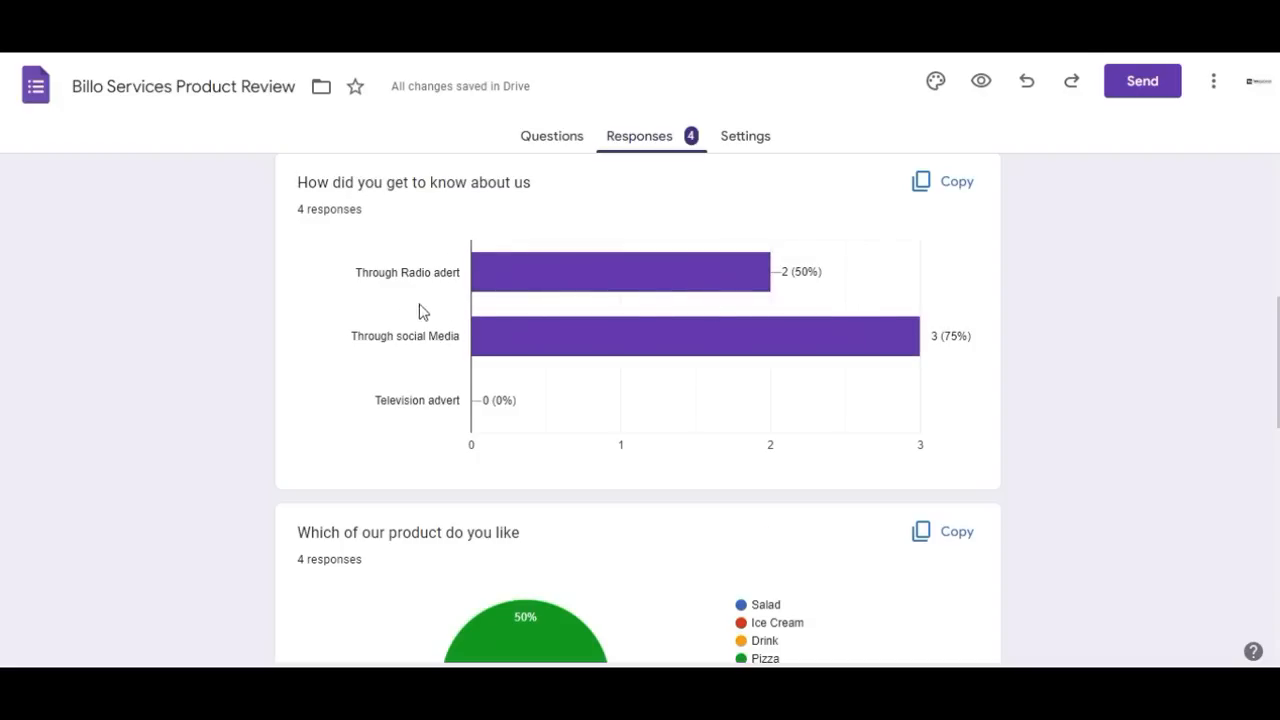
mouse_move(742, 356)
scroll(952, 346, "down", 3)
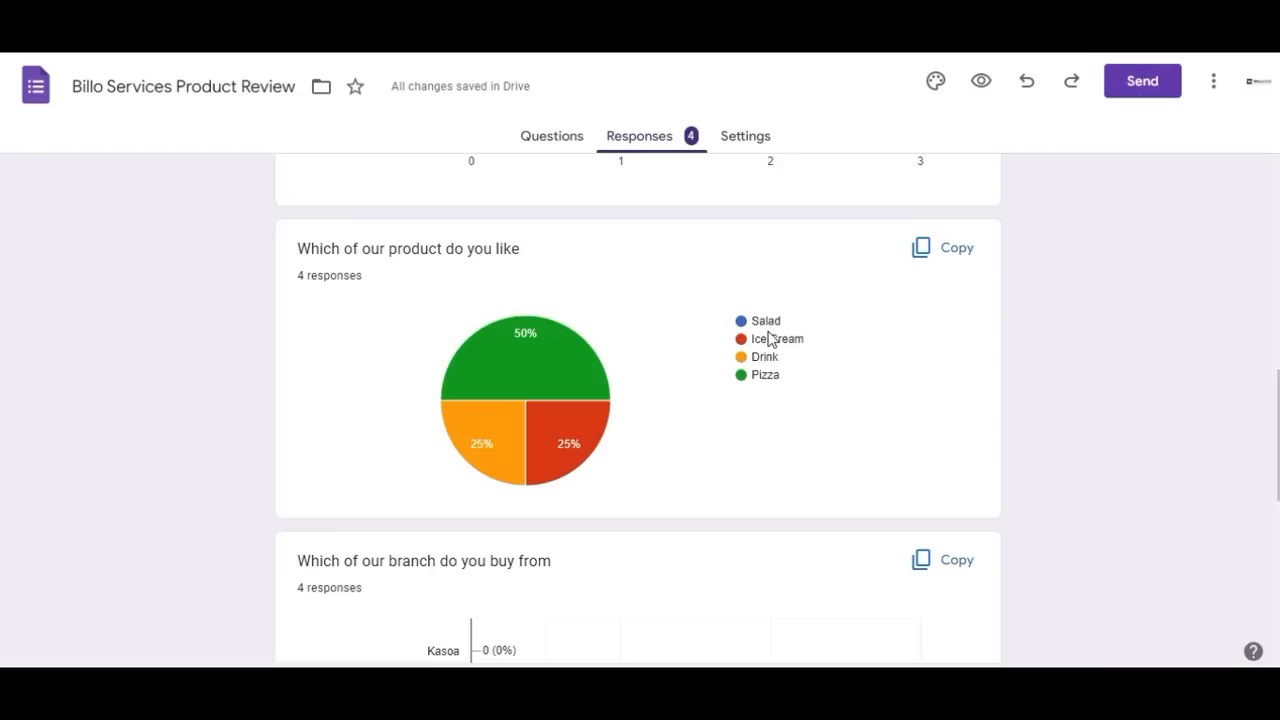
scroll(766, 337, "down", 2)
scroll(758, 354, "up", 2)
scroll(760, 356, "down", 2)
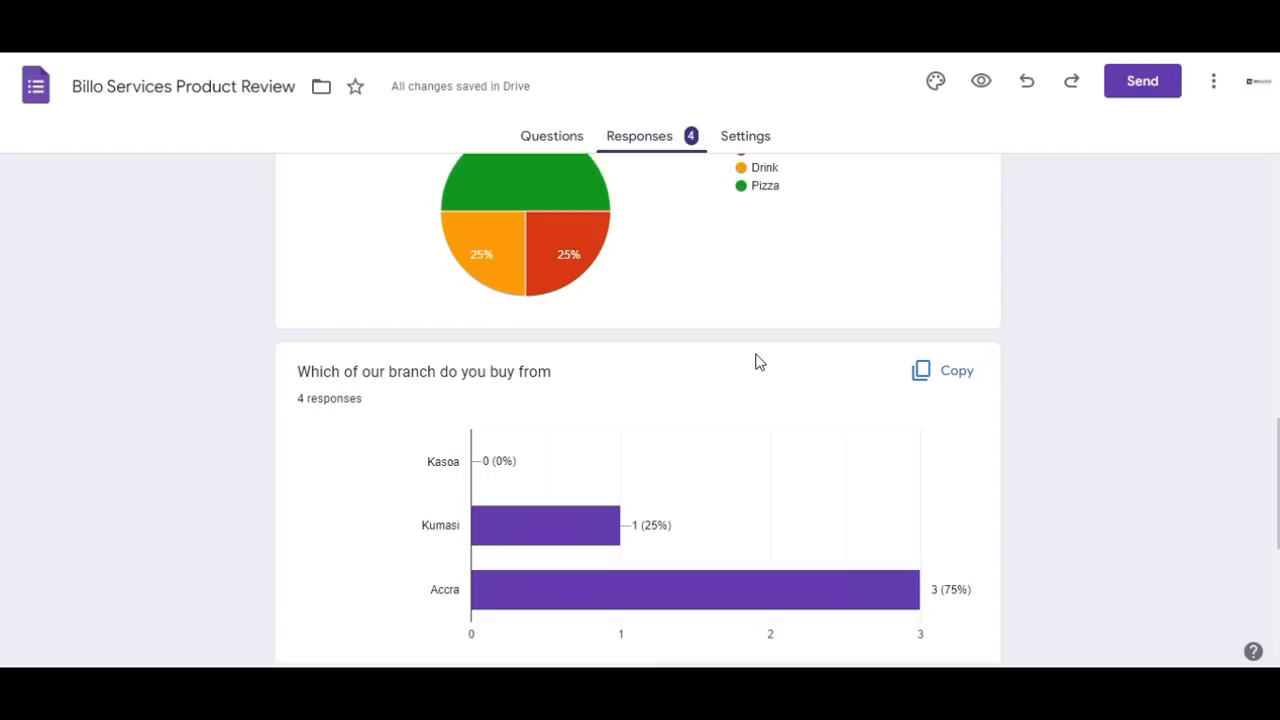
scroll(752, 369, "down", 3)
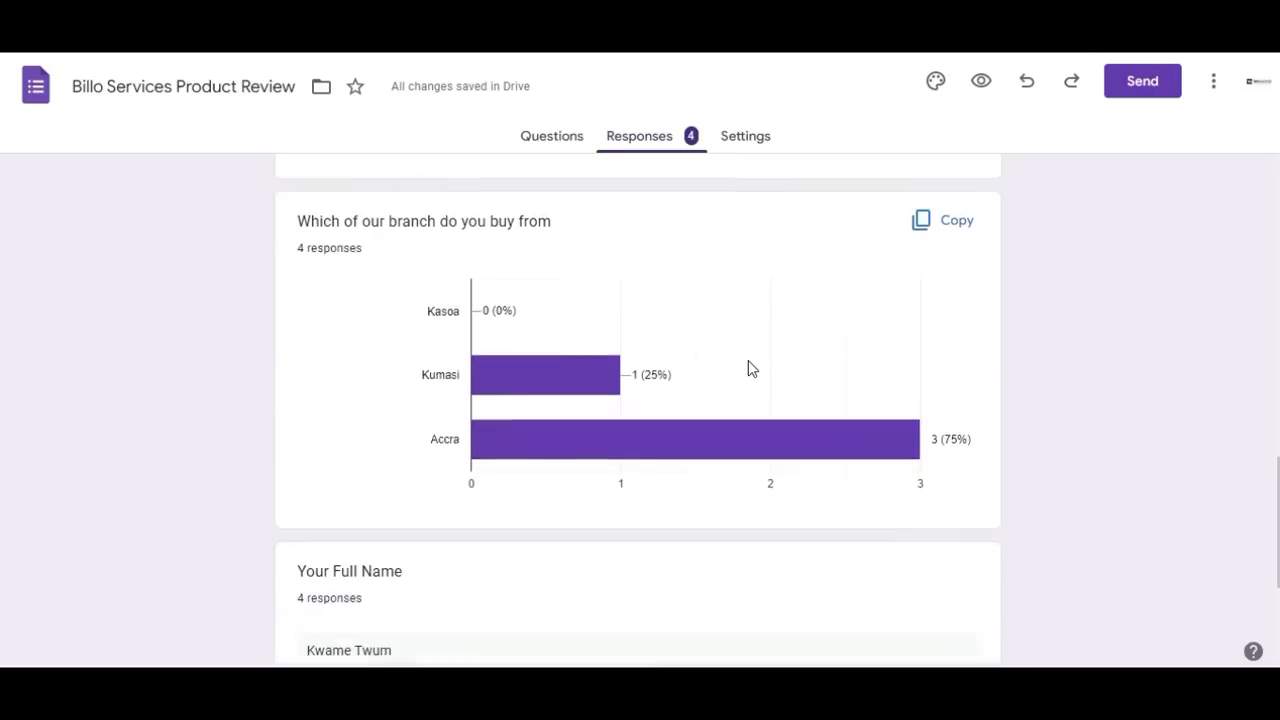
scroll(752, 369, "down", 1)
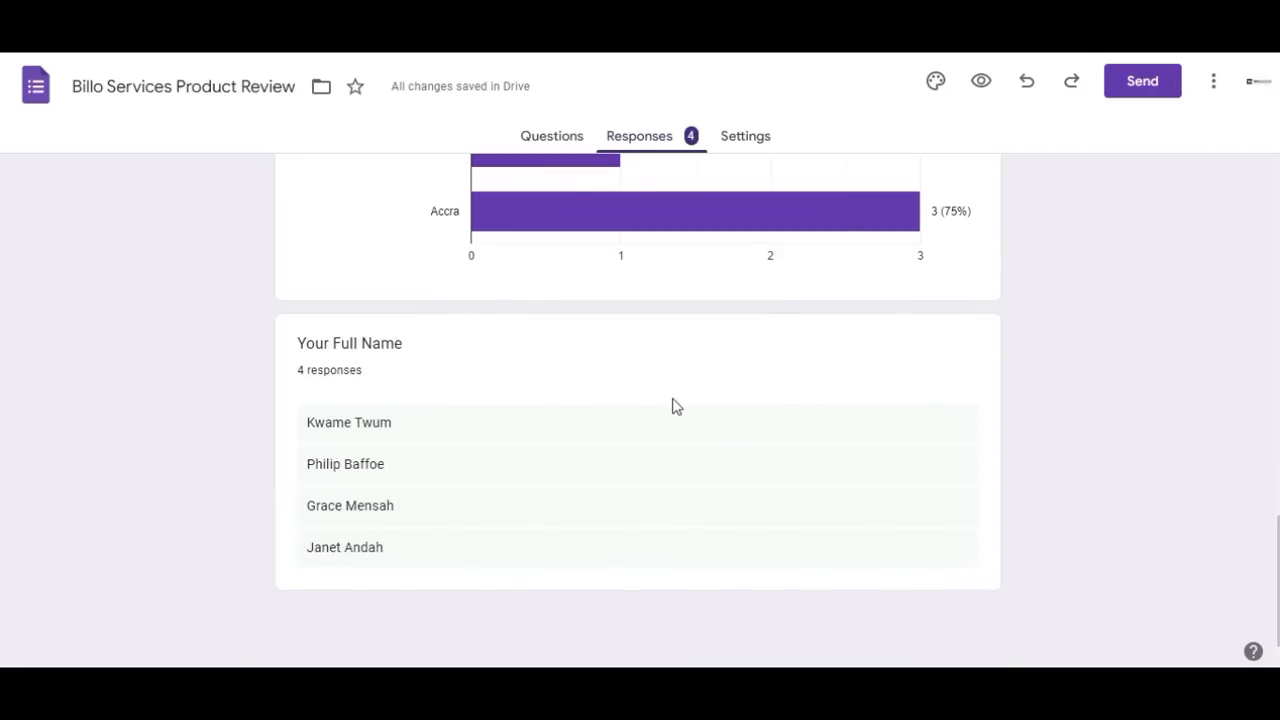
Recheck the "Which of our product do you like" pie chart, including its Pizza slice, and return to the start of the summary
scroll(671, 403, "up", 5)
scroll(673, 407, "up", 7)
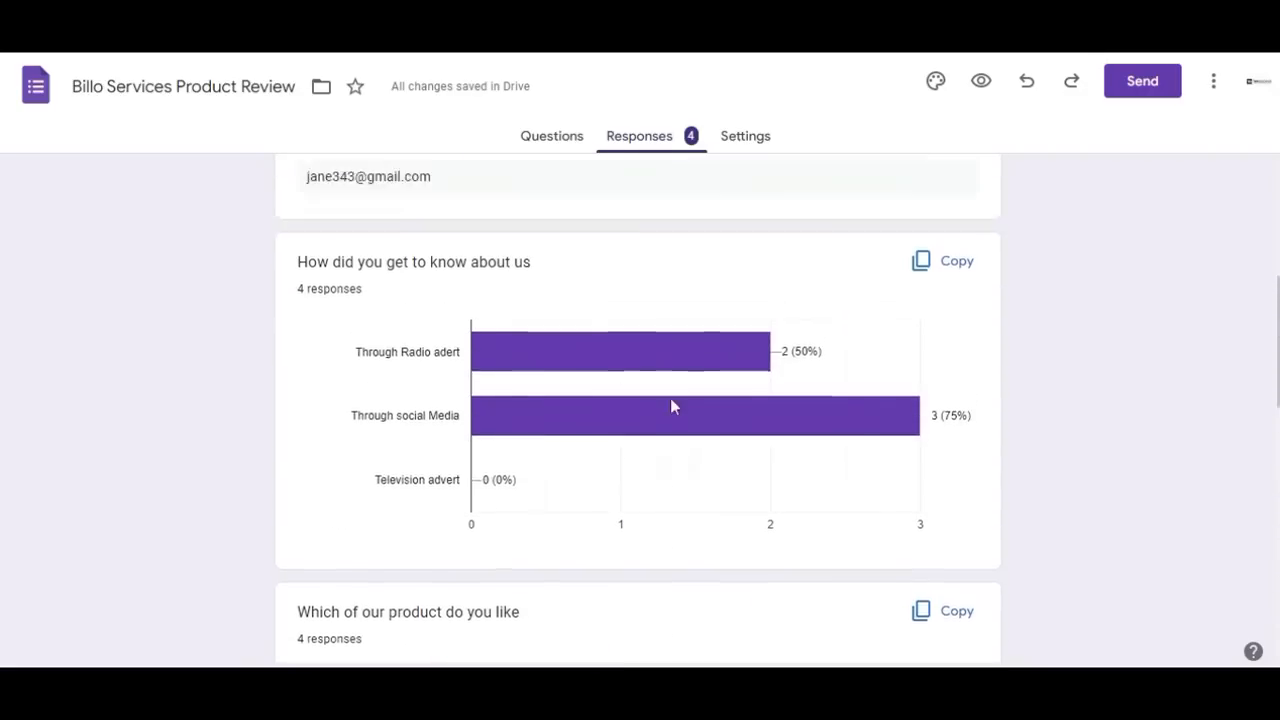
scroll(673, 407, "down", 3)
scroll(673, 407, "down", 3)
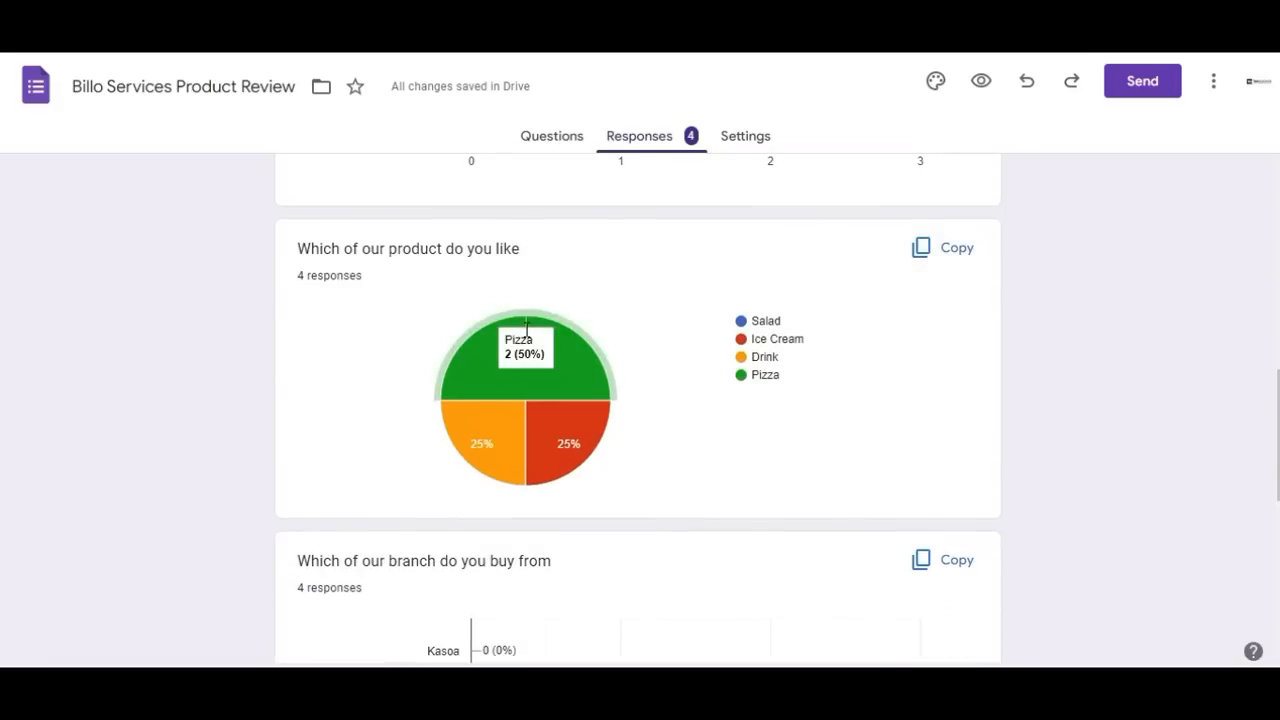
scroll(655, 382, "up", 6)
scroll(658, 390, "up", 3)
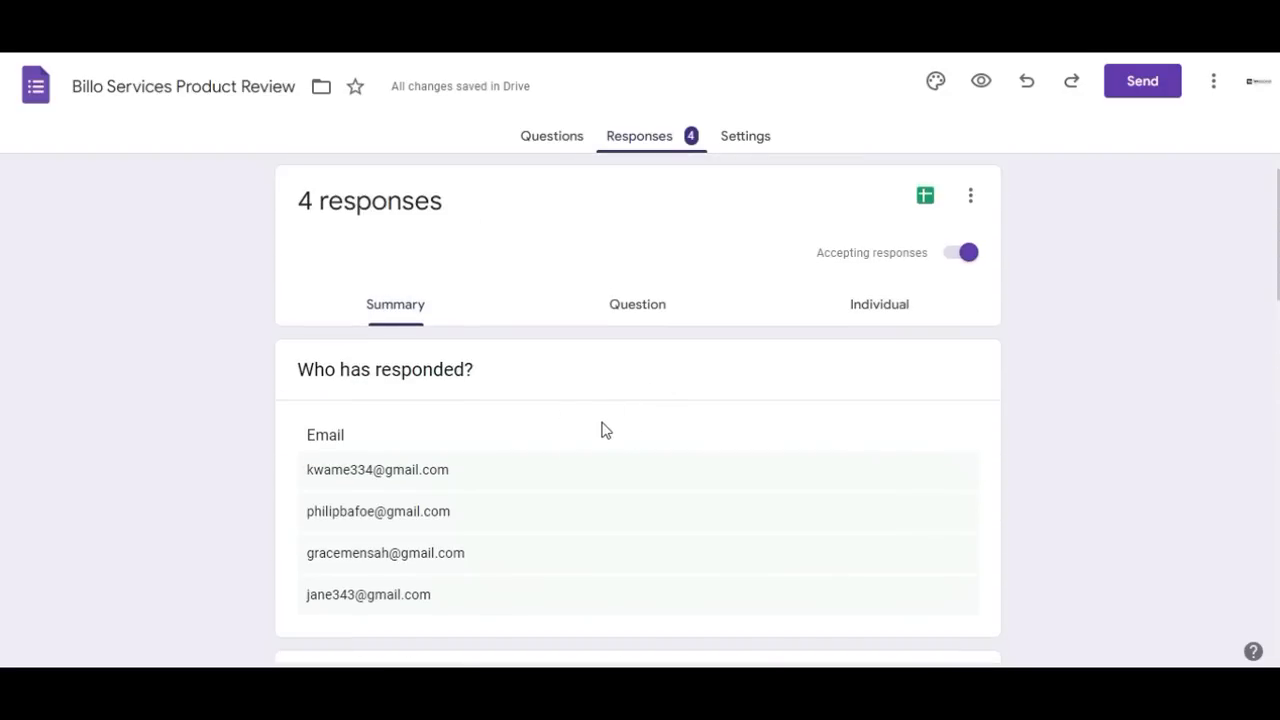
Send the form's responses to a new spreadsheet, keeping the suggested name
left_click(924, 200)
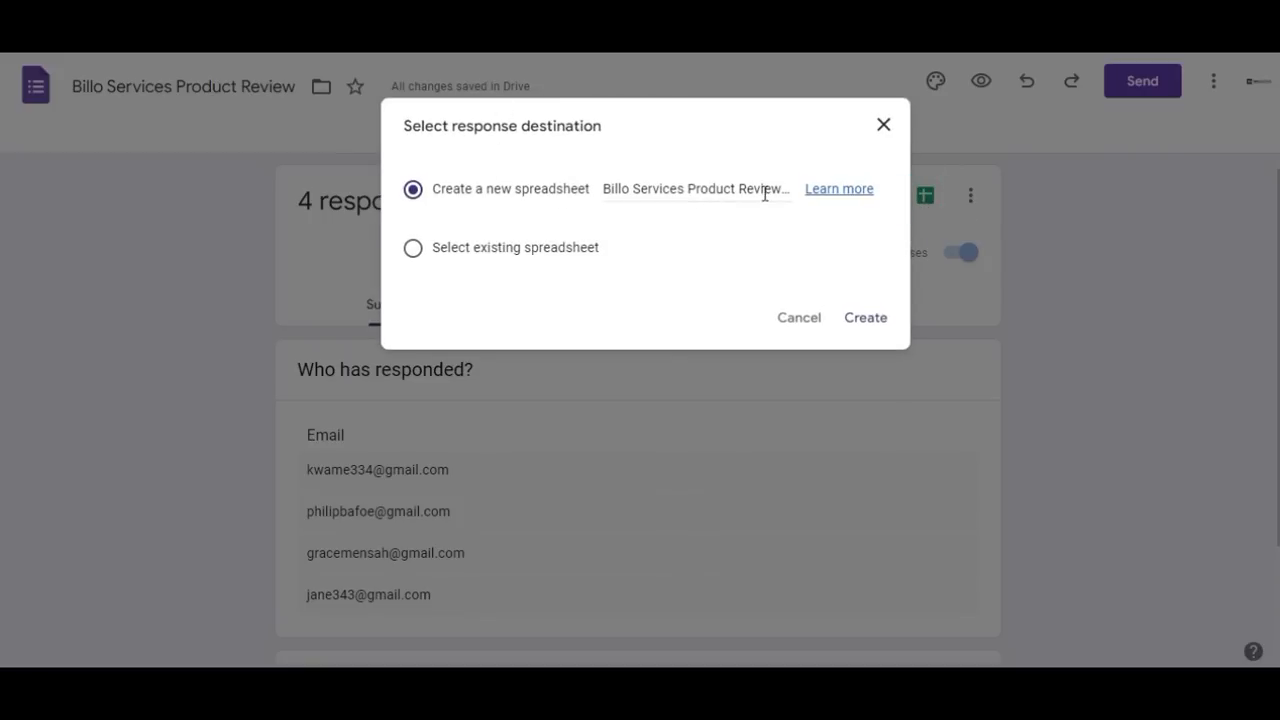
left_click(853, 320)
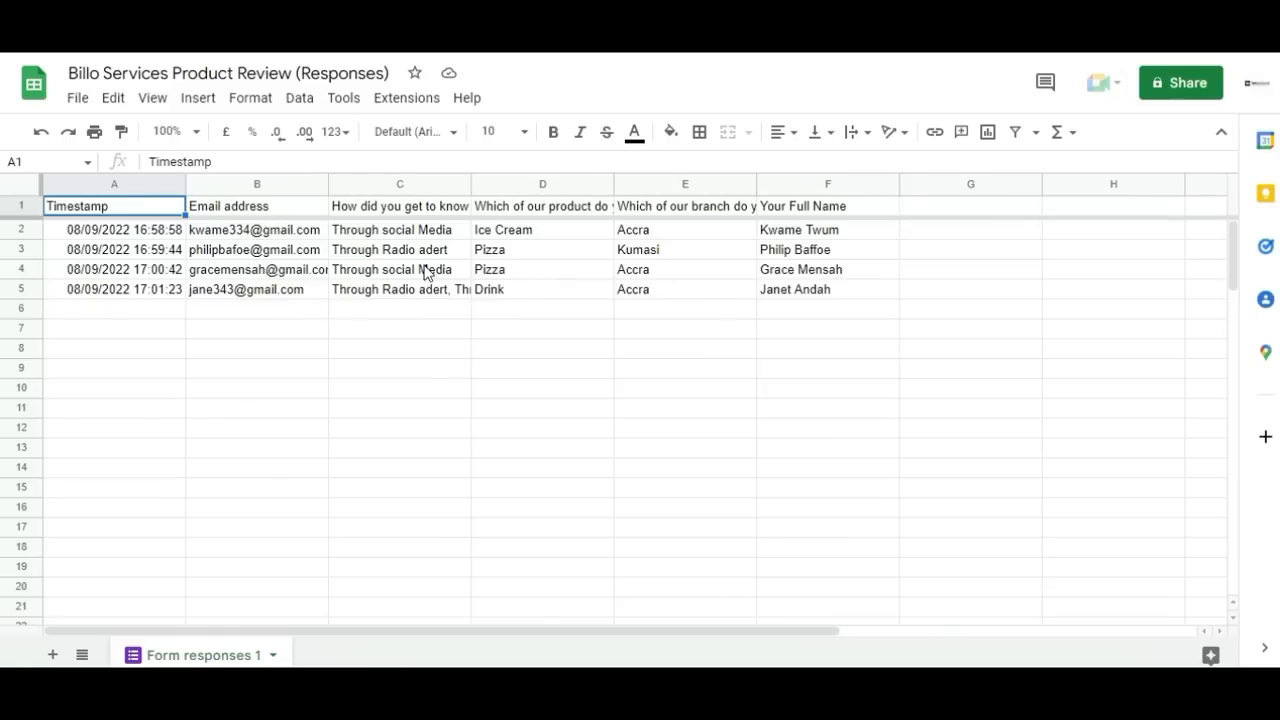
left_click(1089, 136)
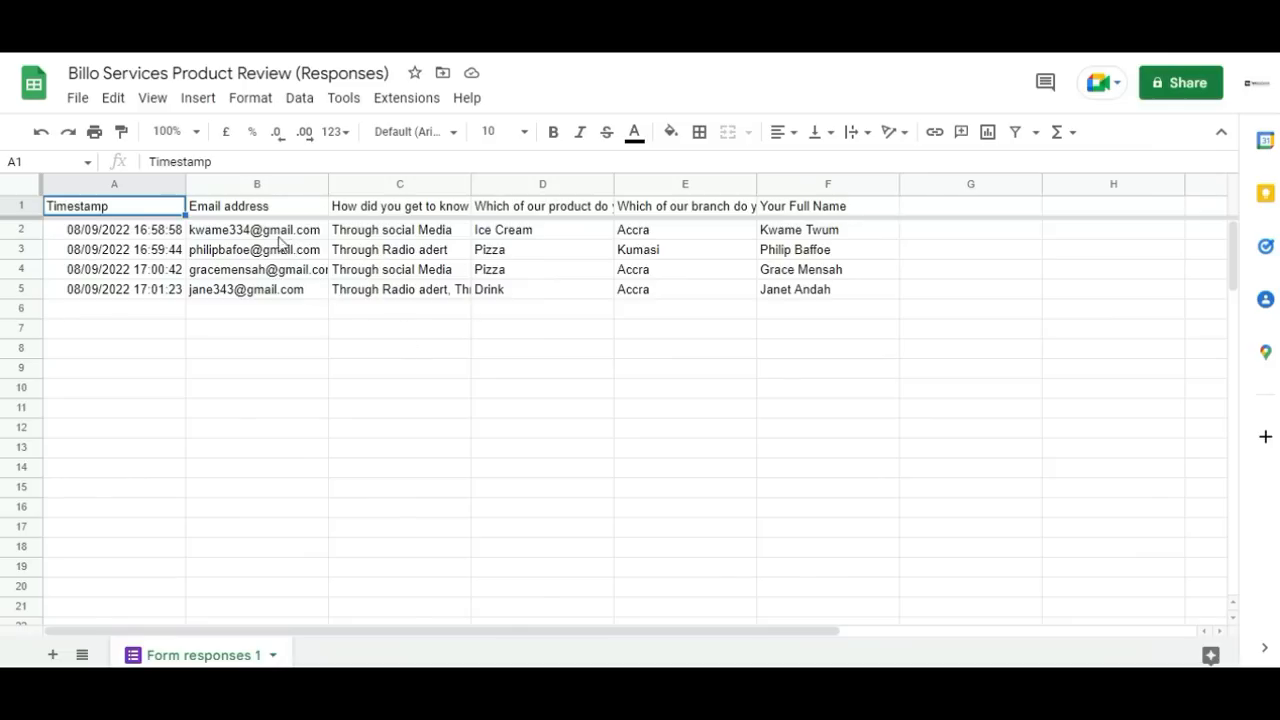
Download the responses spreadsheet as Microsoft Excel (.xlsx) and open the options for the downloaded file
left_click(79, 100)
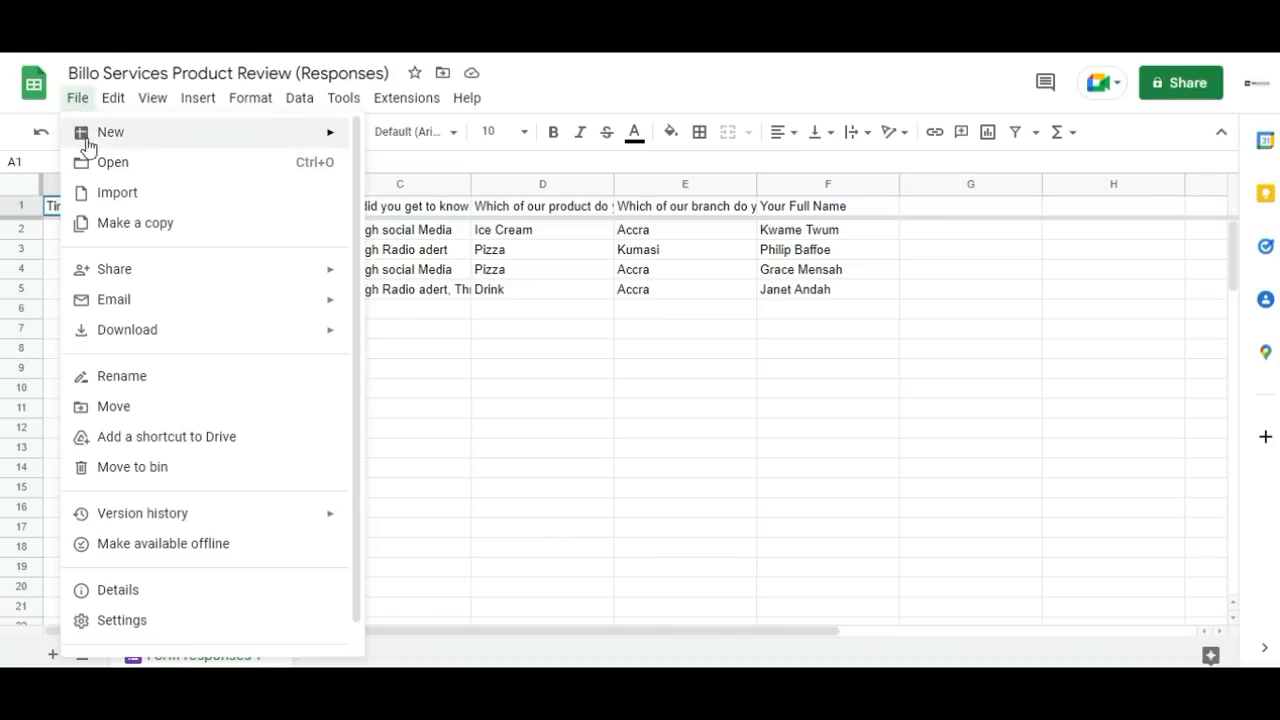
mouse_move(128, 334)
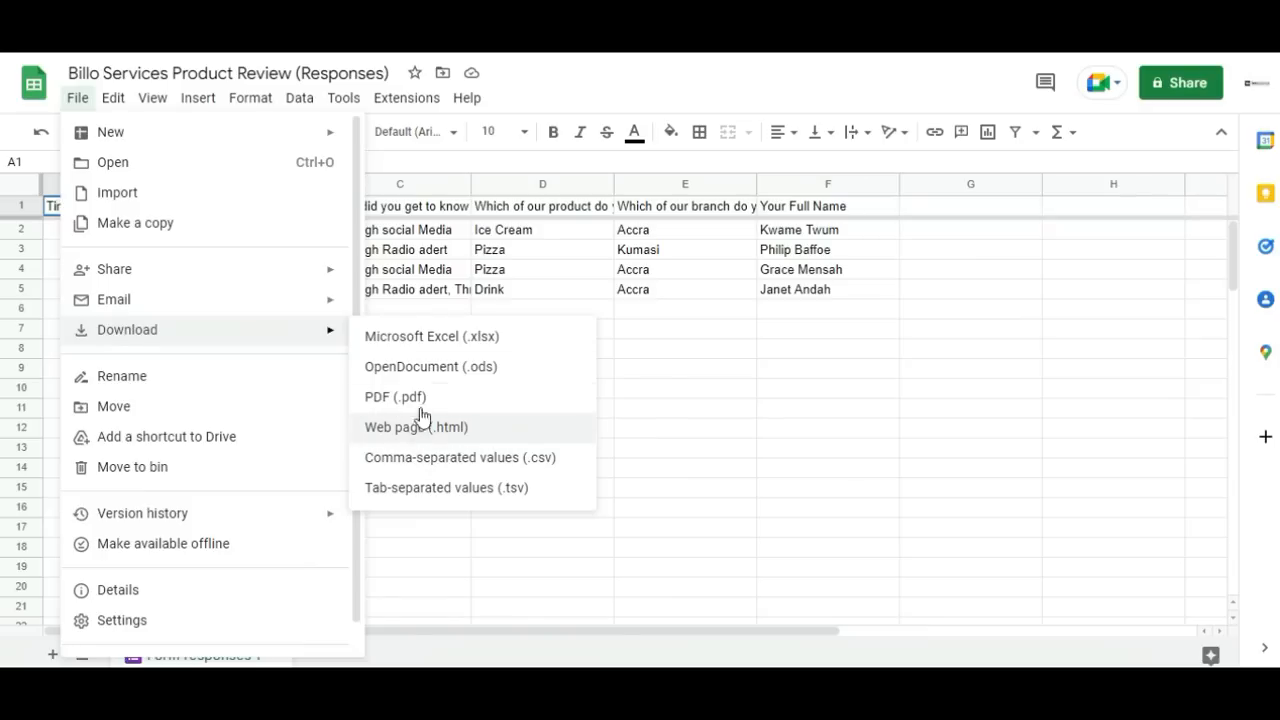
left_click(396, 343)
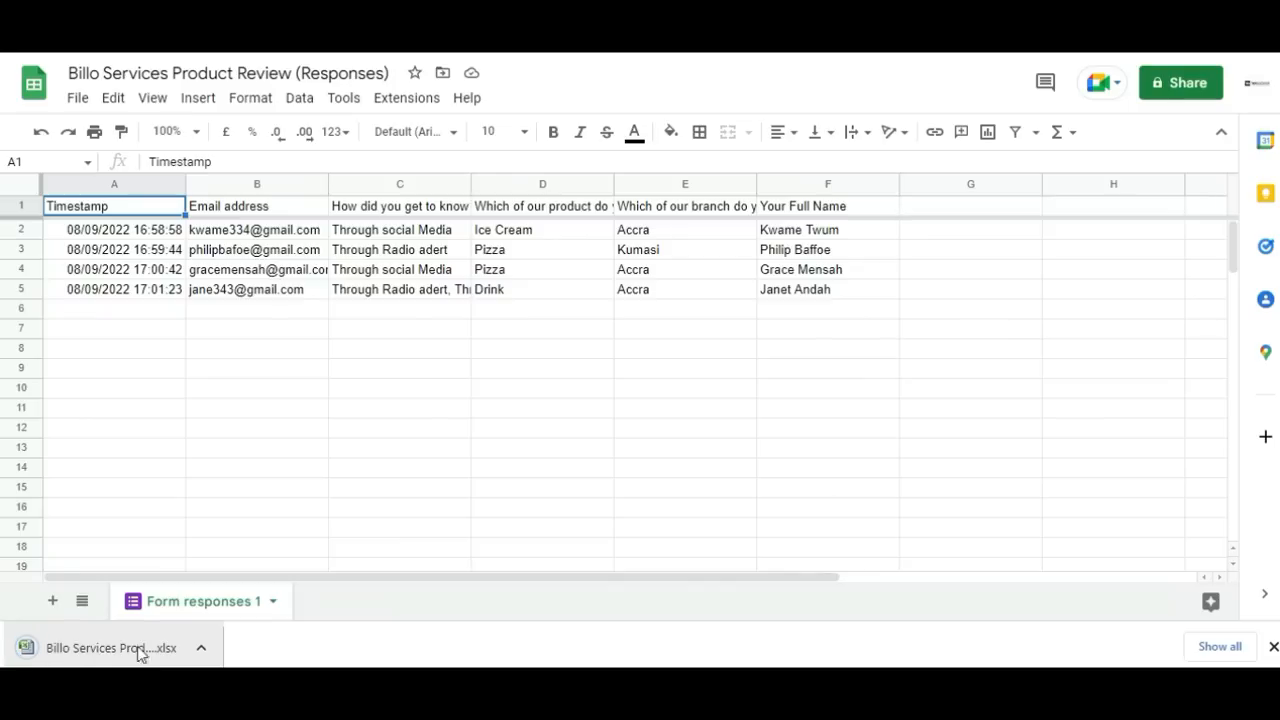
left_click(200, 648)
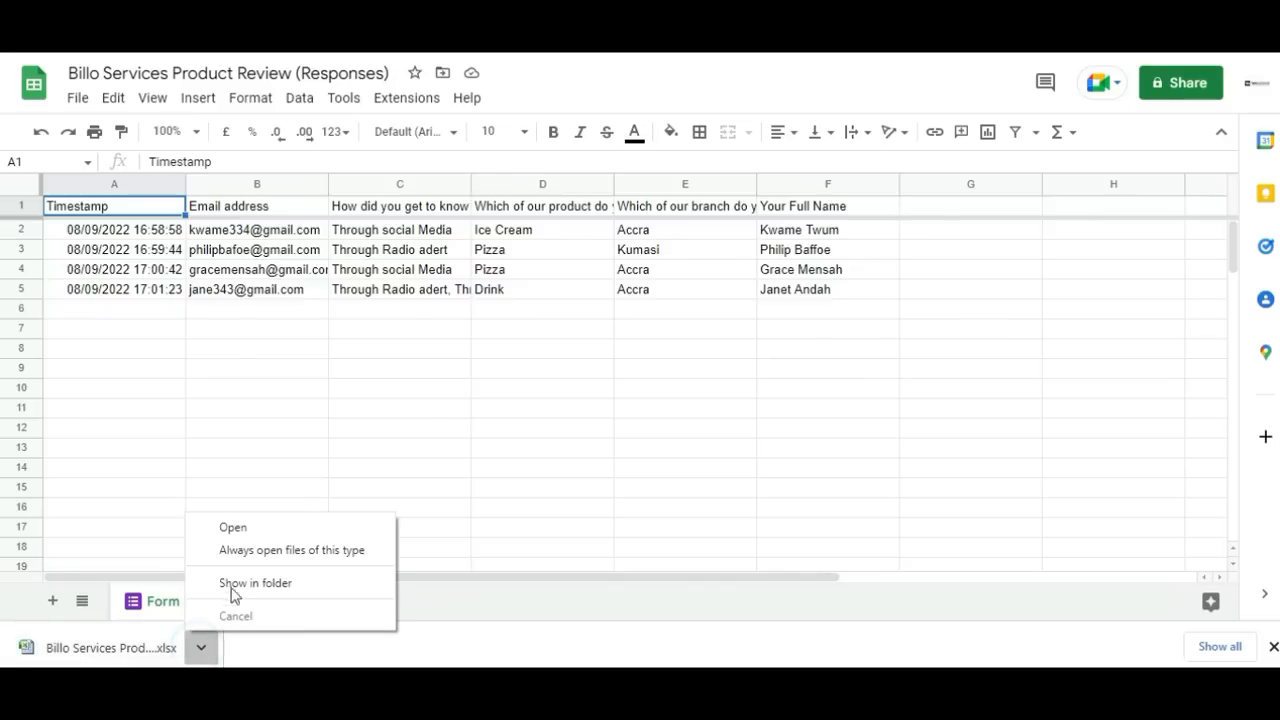